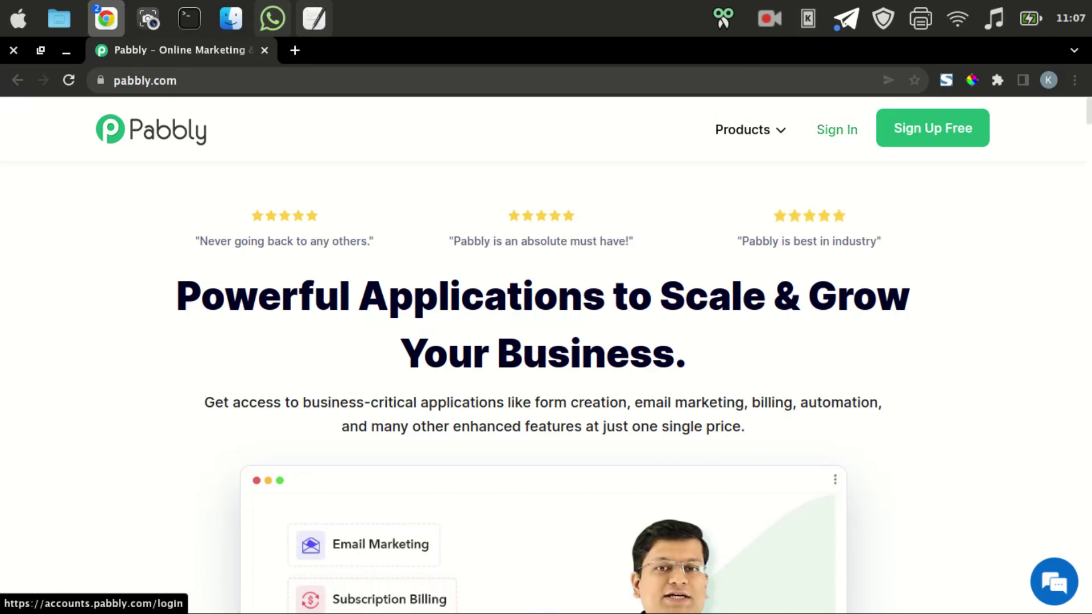
# Sign in to Pabbly with the Google account and open Pabbly Connect from All Apps.
pyautogui.click(836, 130)
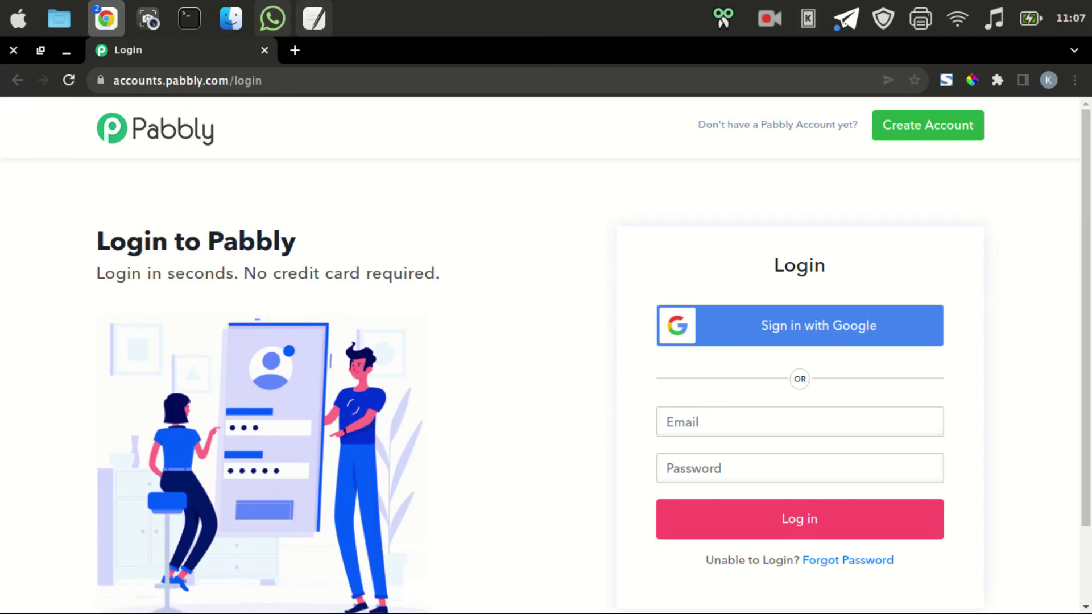
pyautogui.click(818, 327)
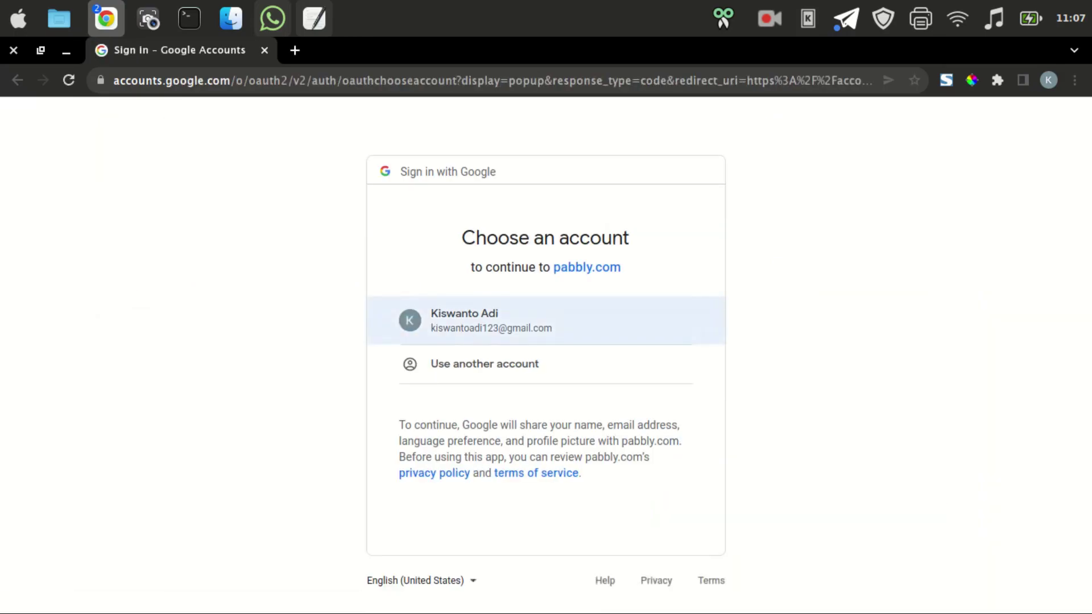
pyautogui.click(546, 321)
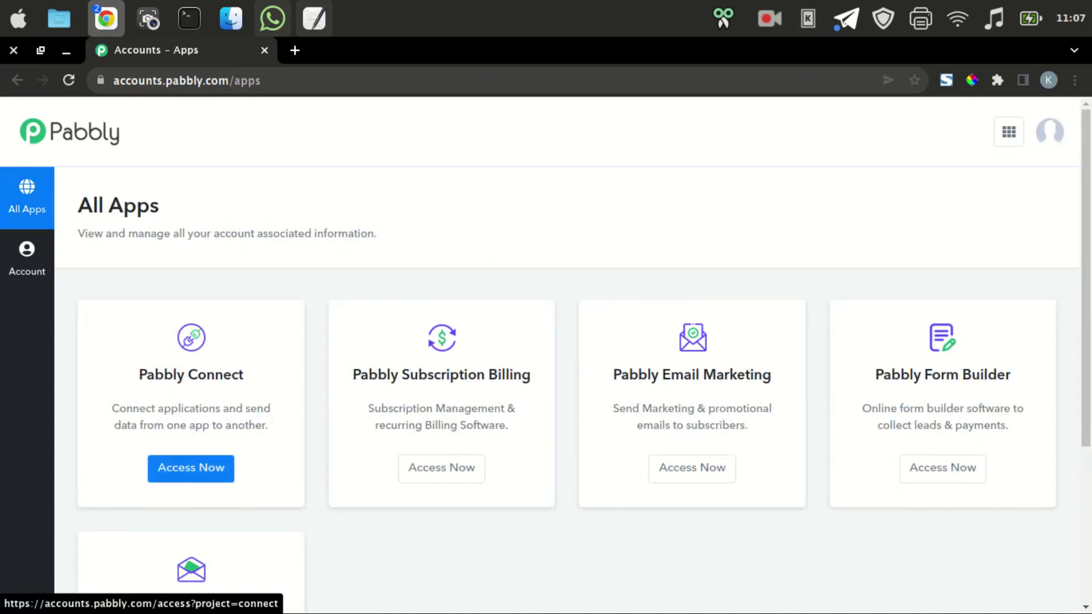
pyautogui.click(191, 468)
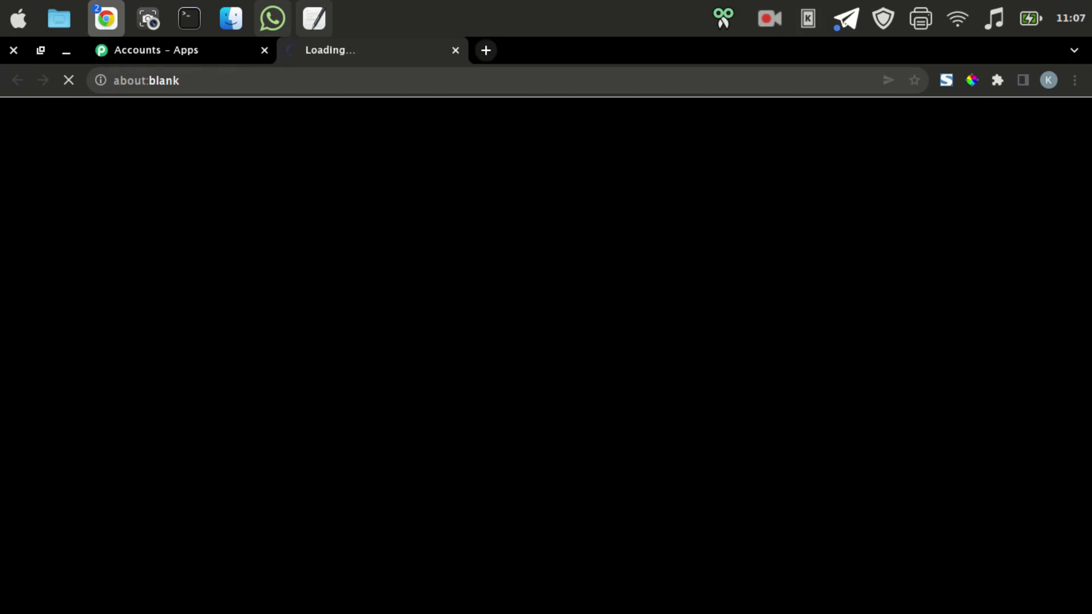
# Go to Google Drive in a new tab and create a blank Google Sheets spreadsheet.
pyautogui.click(485, 50)
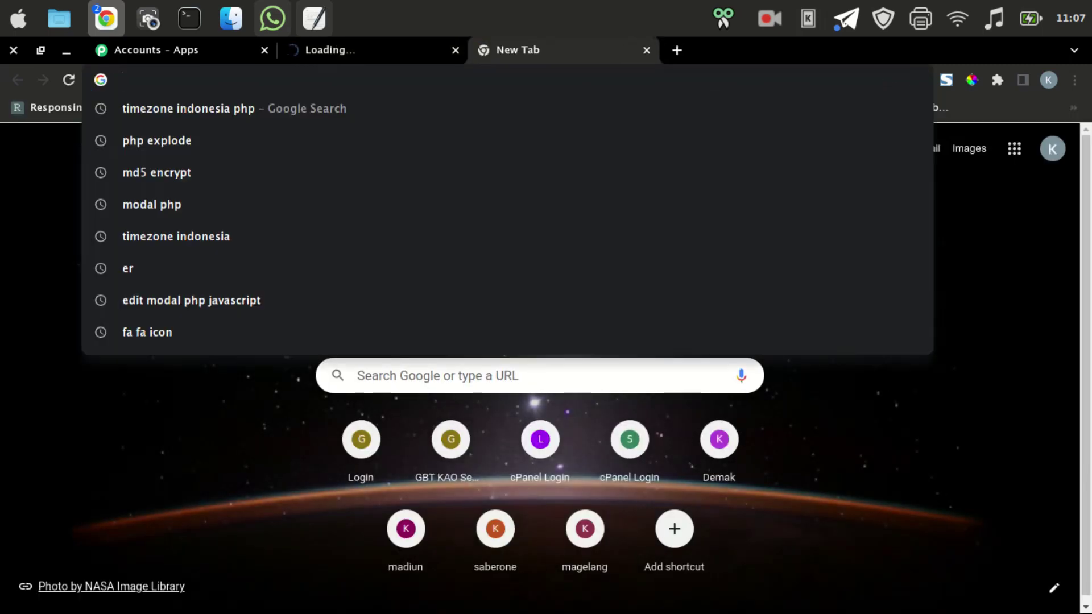
pyautogui.write('drive')
pyautogui.press('Return')
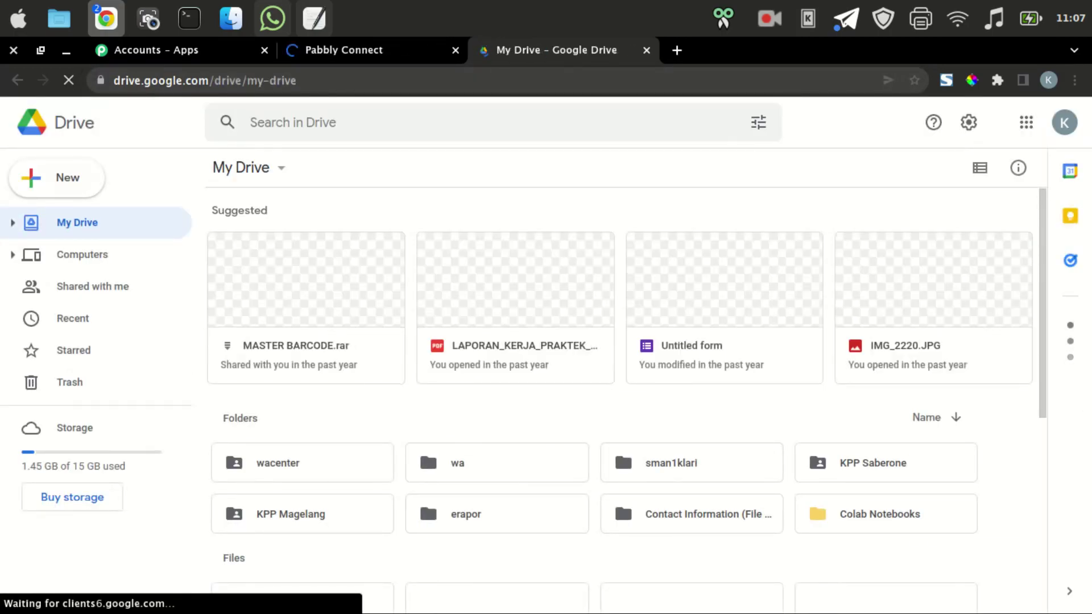
pyautogui.click(56, 177)
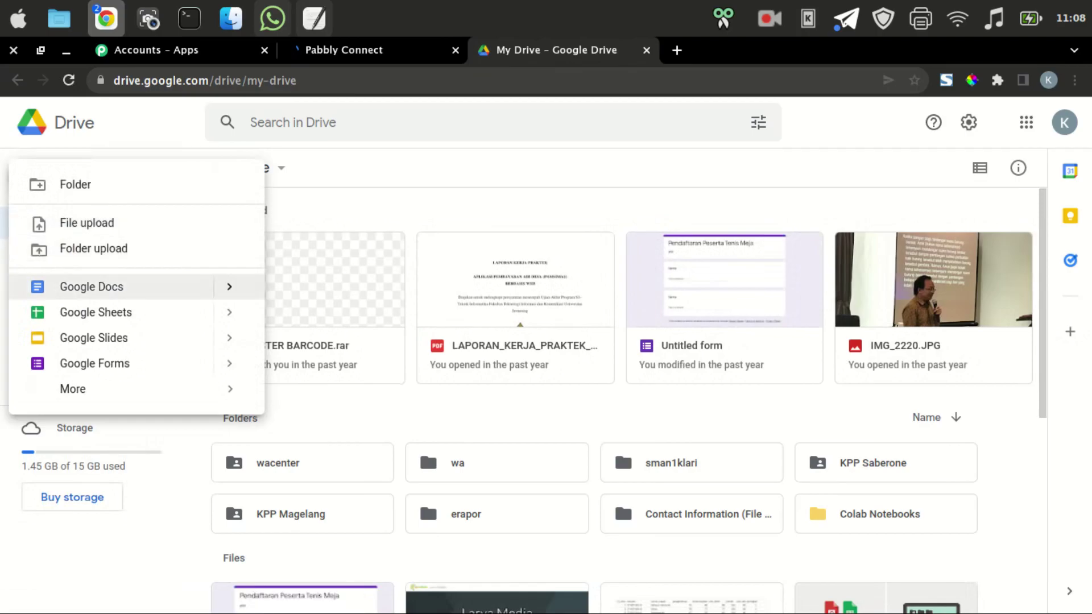
pyautogui.press('Down')
pyautogui.press('Return')
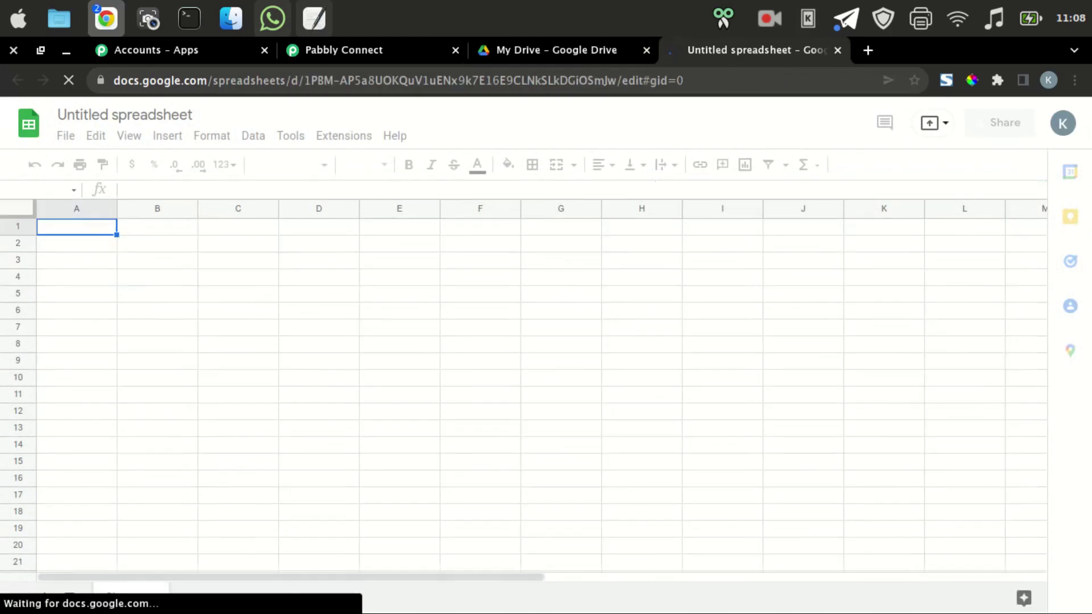
# Retitle the Untitled spreadsheet to 'kirimwa', dismissing the people chips popup.
pyautogui.click(123, 115)
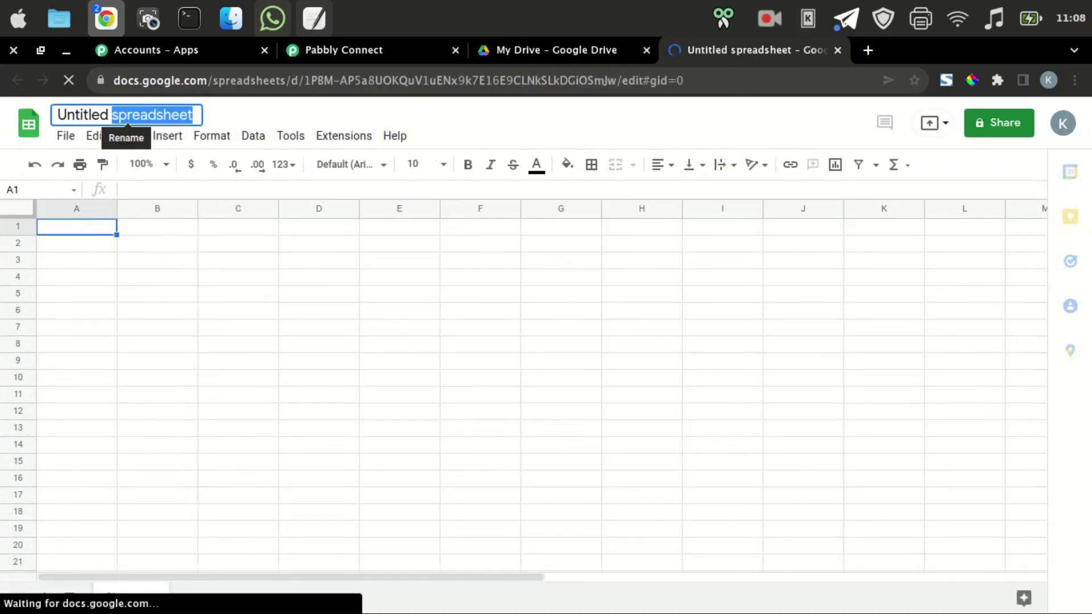
pyautogui.write('kiri')
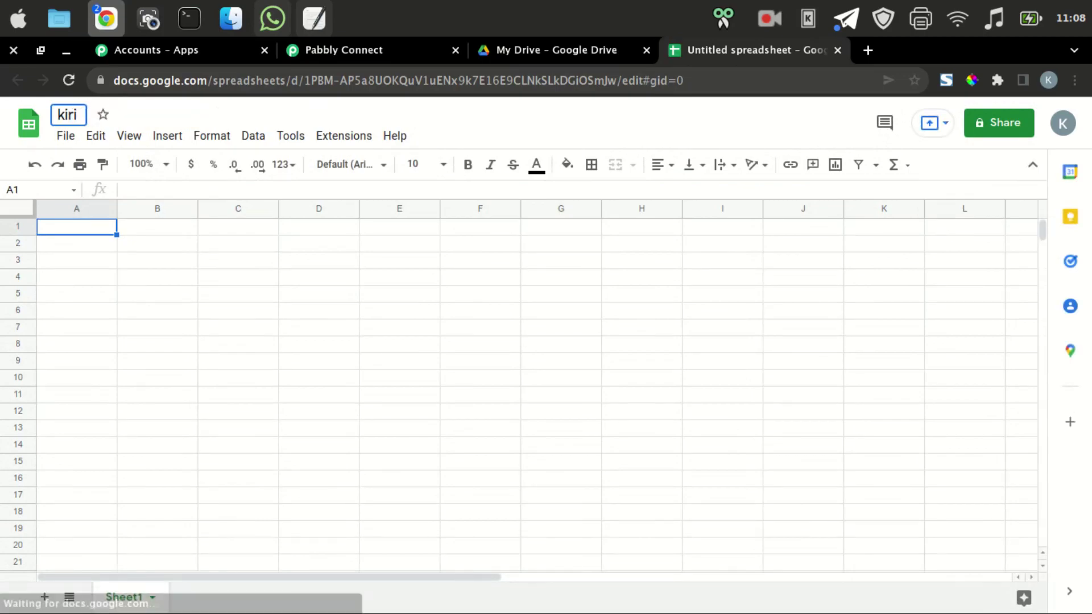
pyautogui.press('Return')
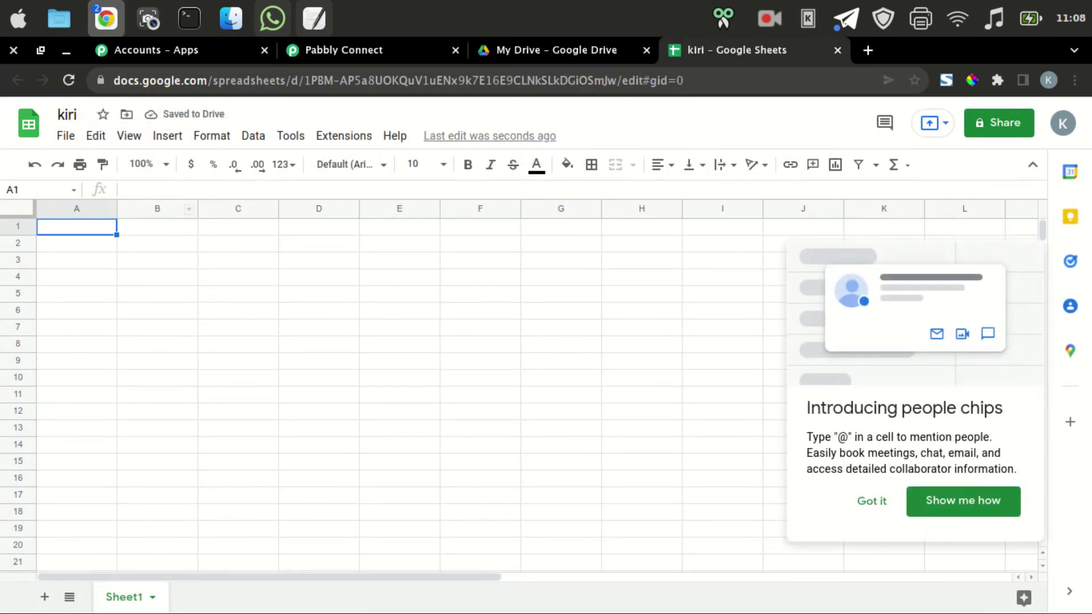
pyautogui.click(67, 114)
pyautogui.write('mwa')
pyautogui.click(237, 344)
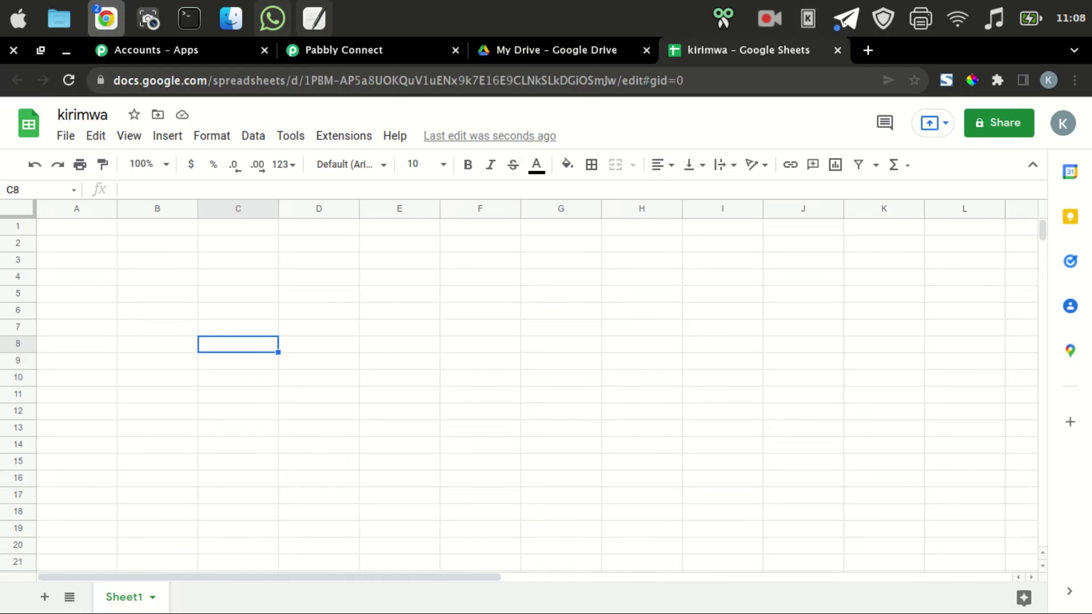
# Close Pabbly Connect's Getting Started video, then return to kirimwa and select cell A1.
pyautogui.hotkey('ctrl', '2')
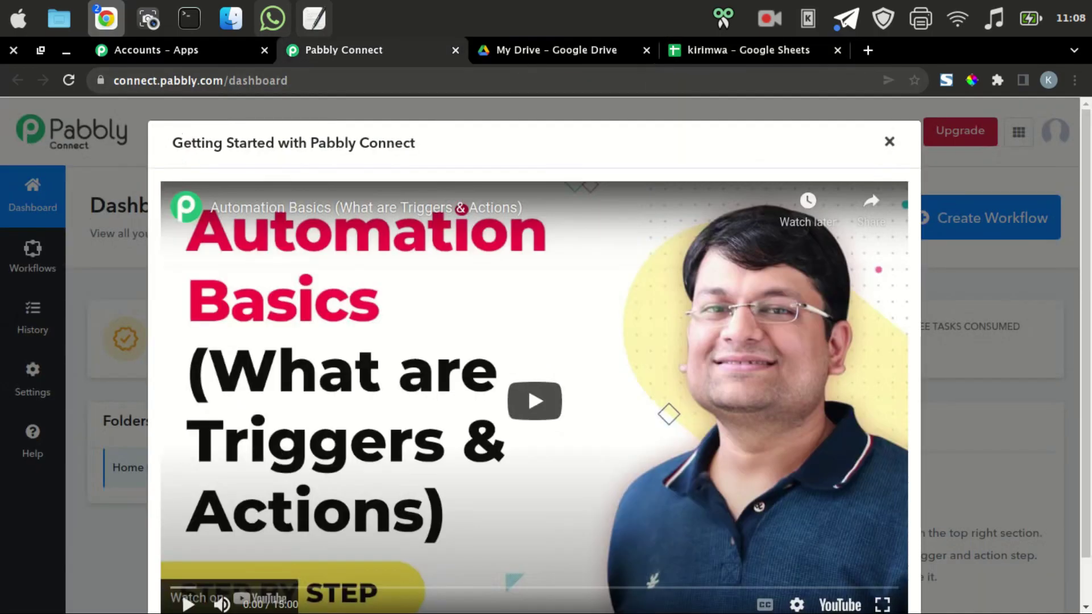
pyautogui.press('Escape')
pyautogui.scroll(-2, 415, 341)
pyautogui.scroll(2, 458, 398)
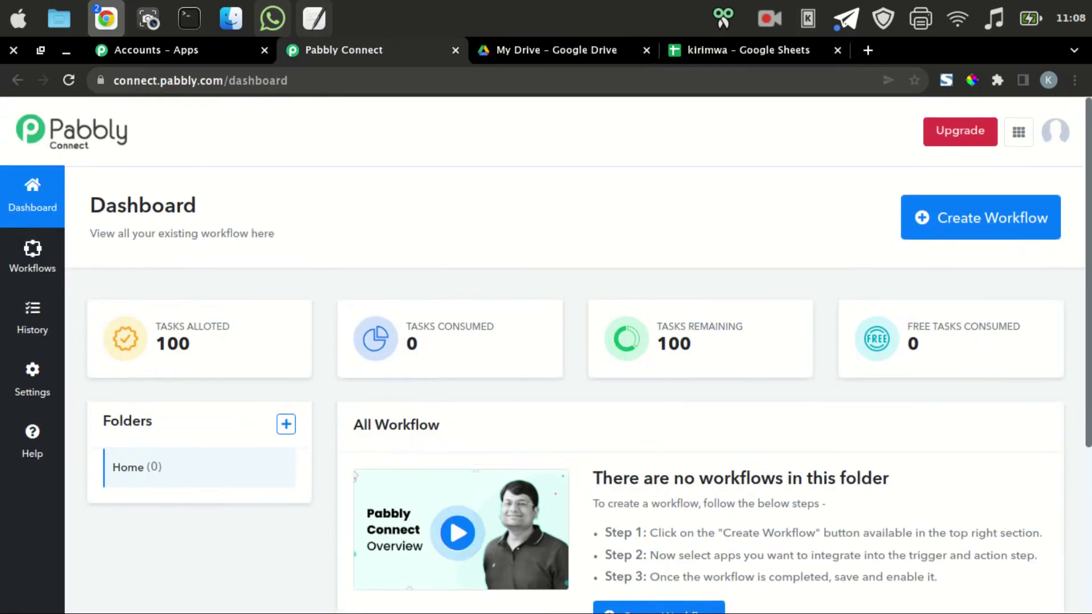
pyautogui.click(748, 50)
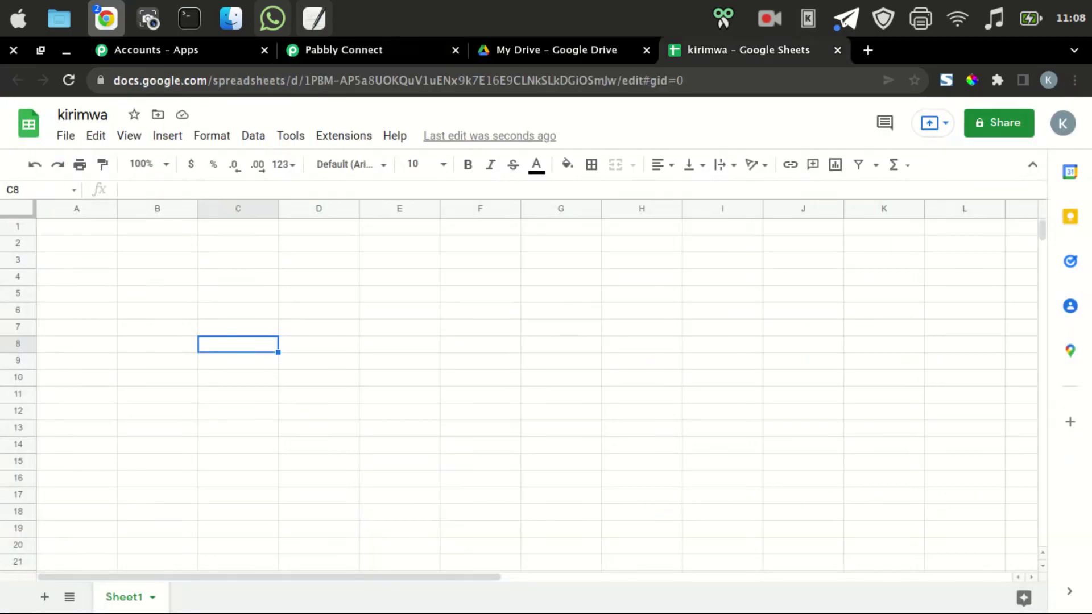
pyautogui.click(76, 227)
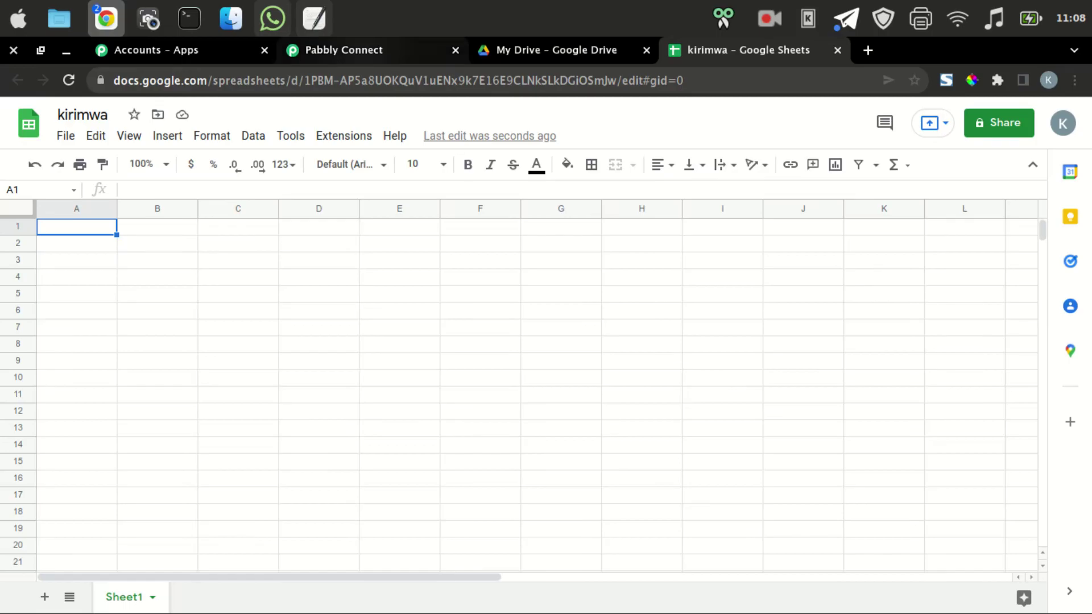
# Load app.whacenter.com in a new tab and copy its domain from the address bar.
pyautogui.click(344, 50)
pyautogui.hotkey('ctrl', 't')
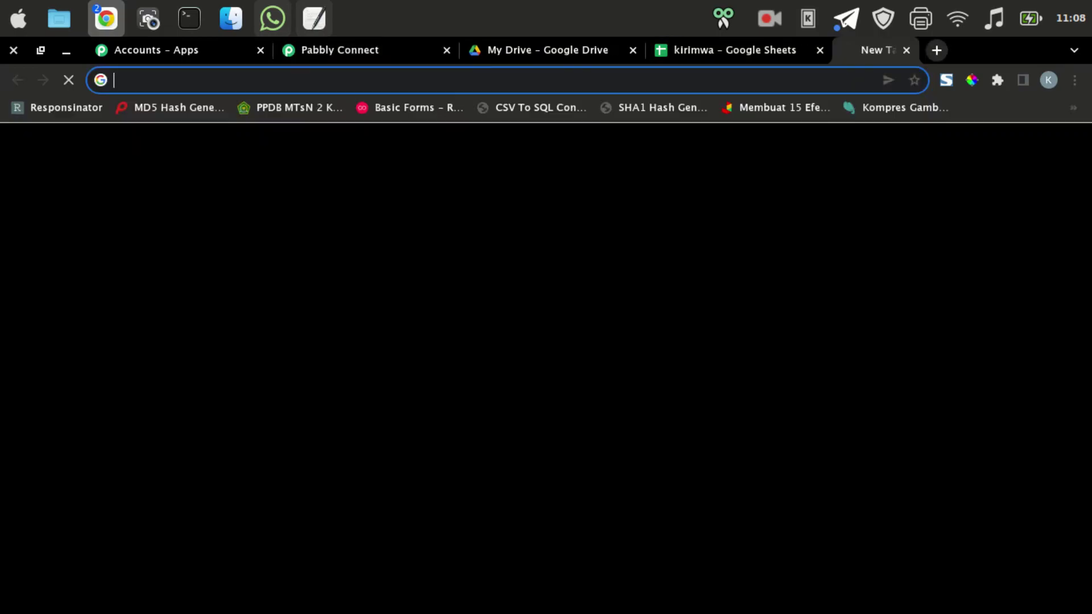
pyautogui.write('app')
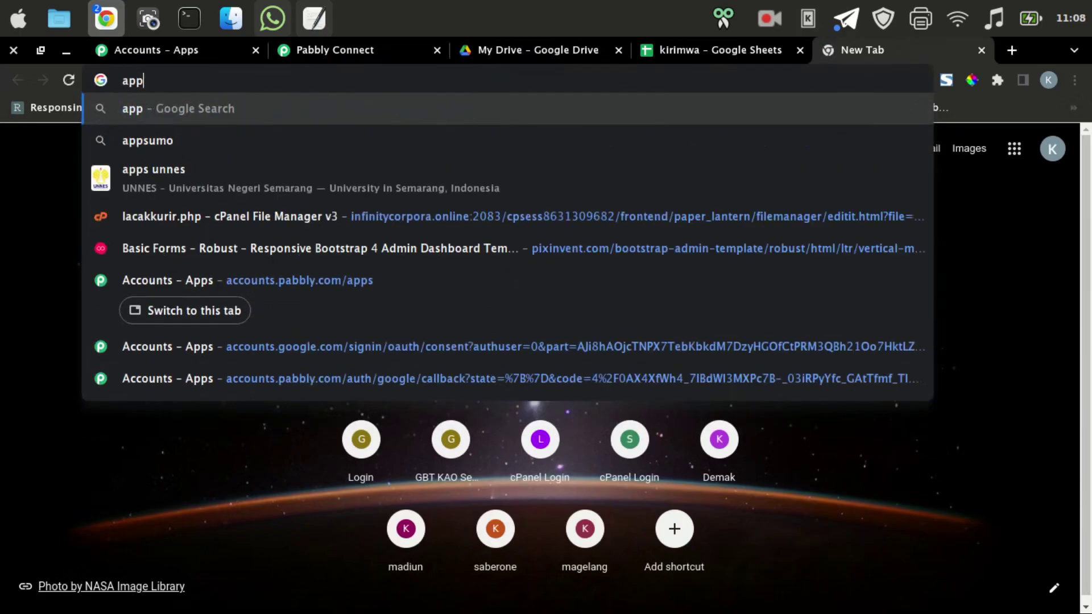
pyautogui.write('.whacenter')
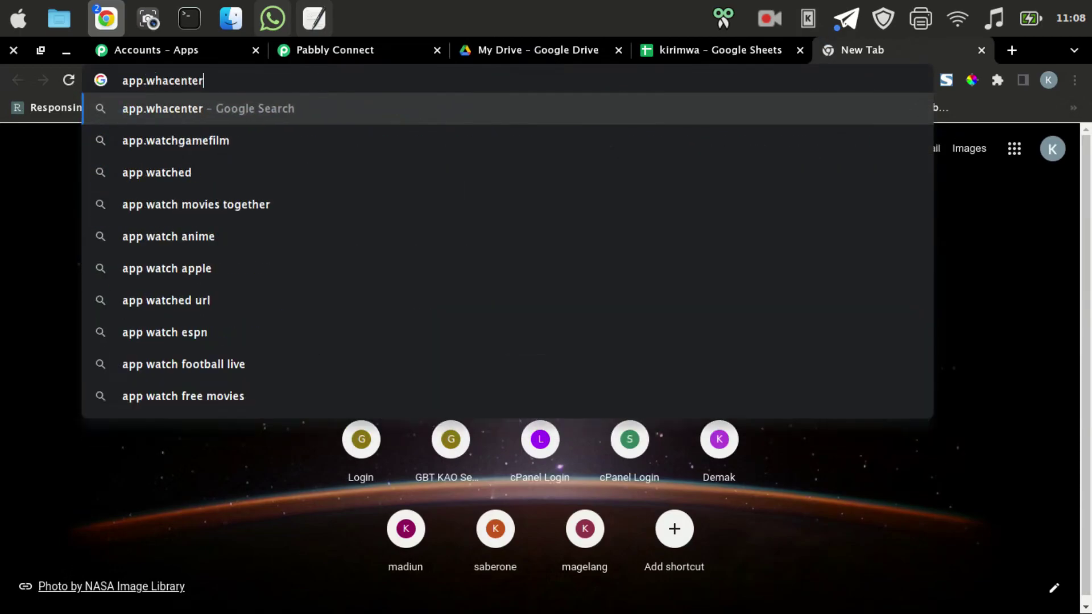
pyautogui.write('.com')
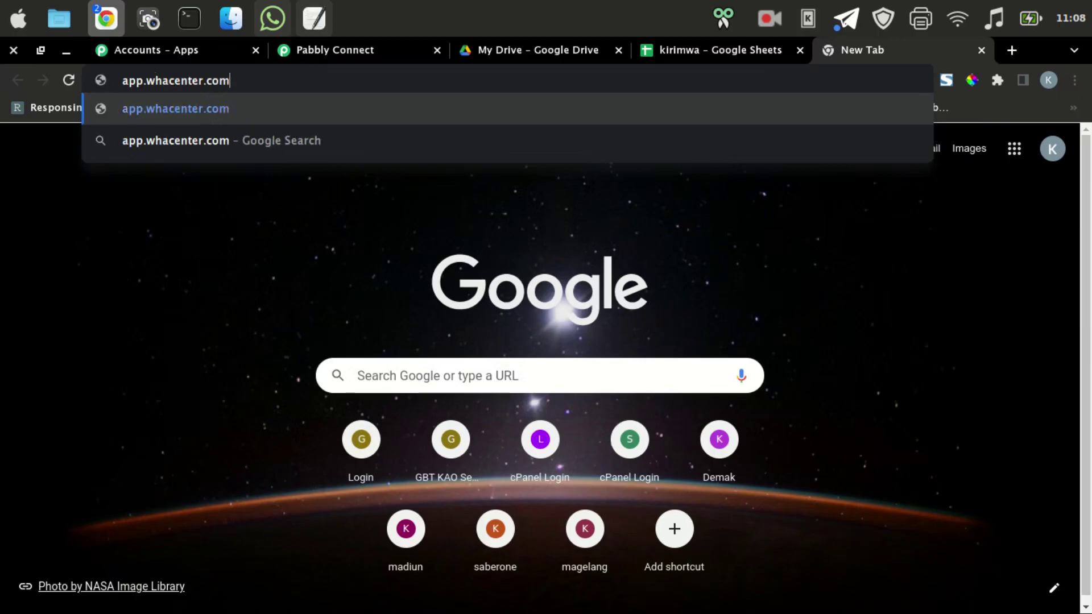
pyautogui.press('Return')
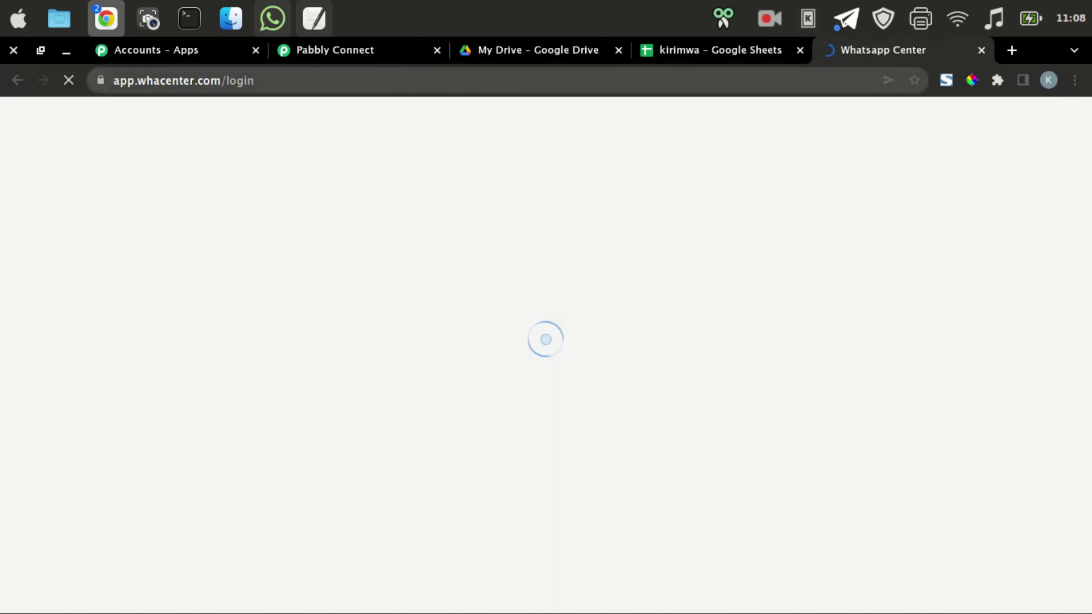
pyautogui.moveTo(140, 80); pyautogui.dragTo(226, 80)
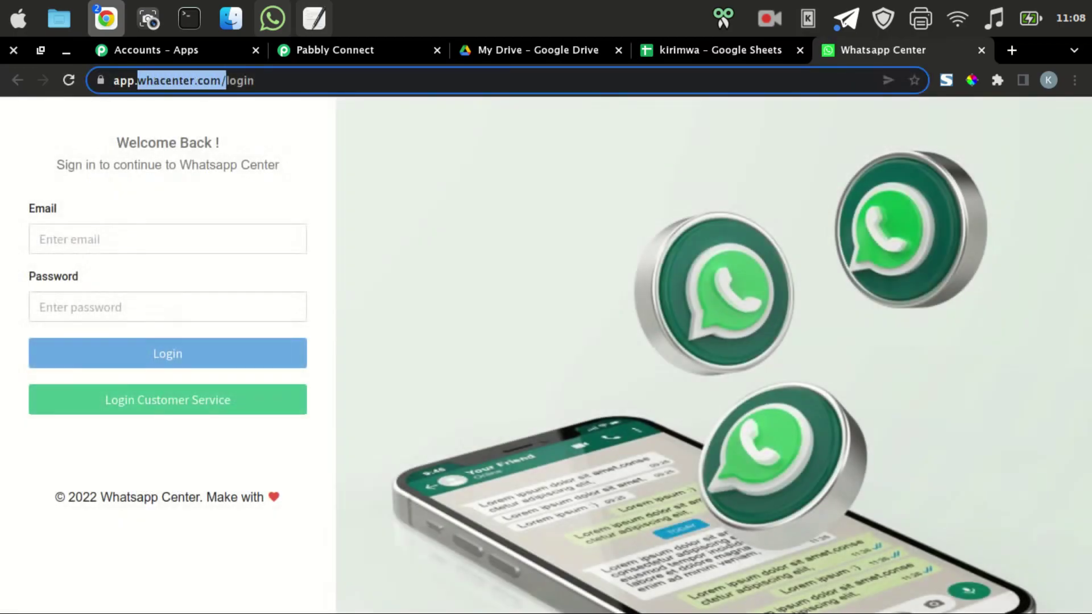
pyautogui.rightClick(215, 80)
pyautogui.click(251, 176)
# Log in to Whacenter with the account e-mail and password, then return to Pabbly All Apps.
pyautogui.click(168, 238)
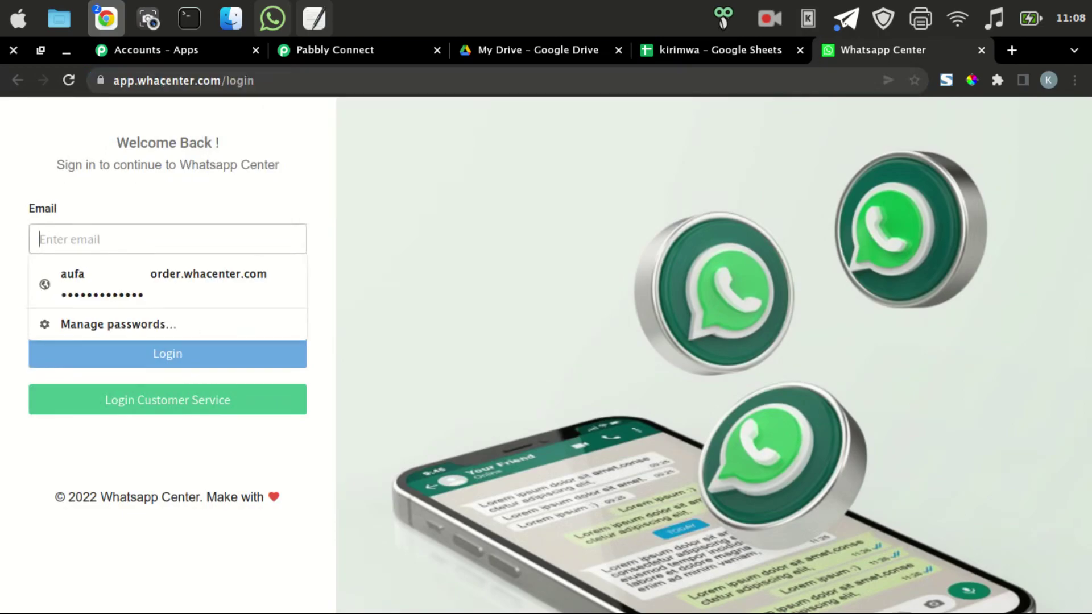
pyautogui.write('info@')
pyautogui.hotkey('ctrl', 'v')
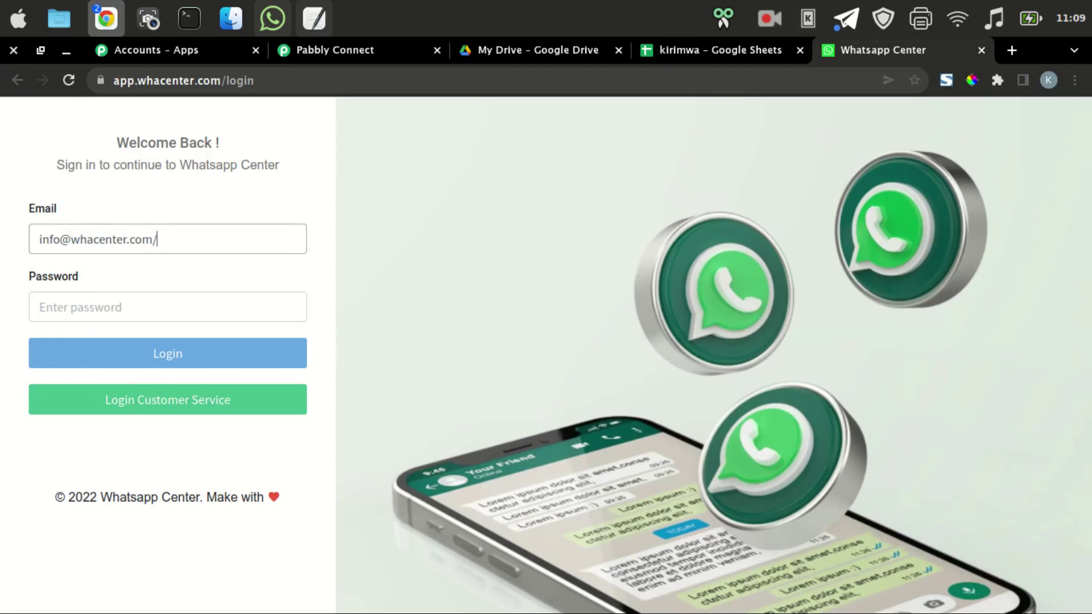
pyautogui.click(168, 307)
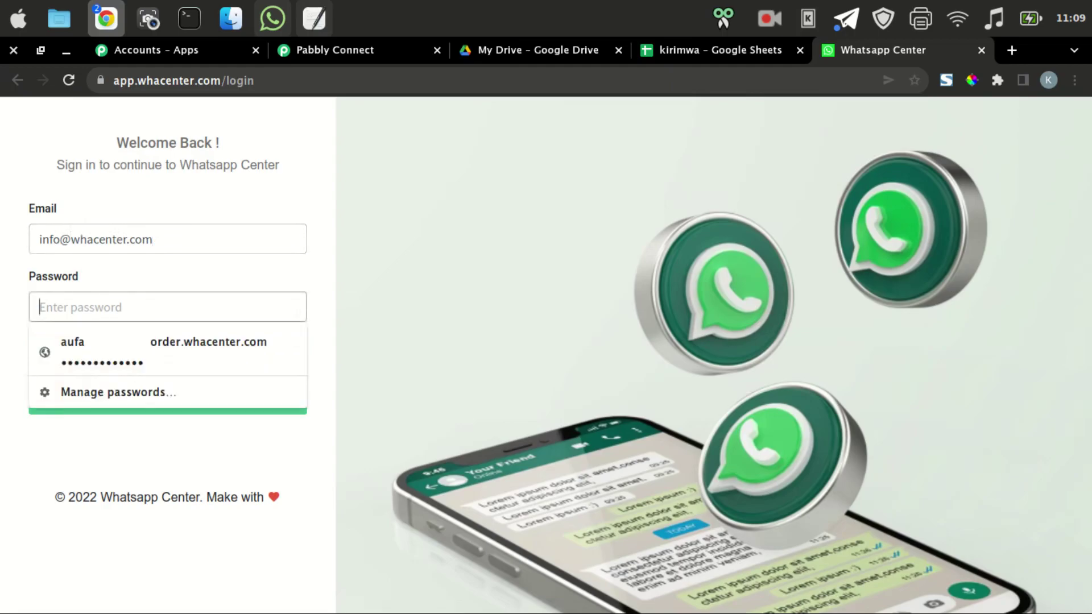
pyautogui.write('••••')
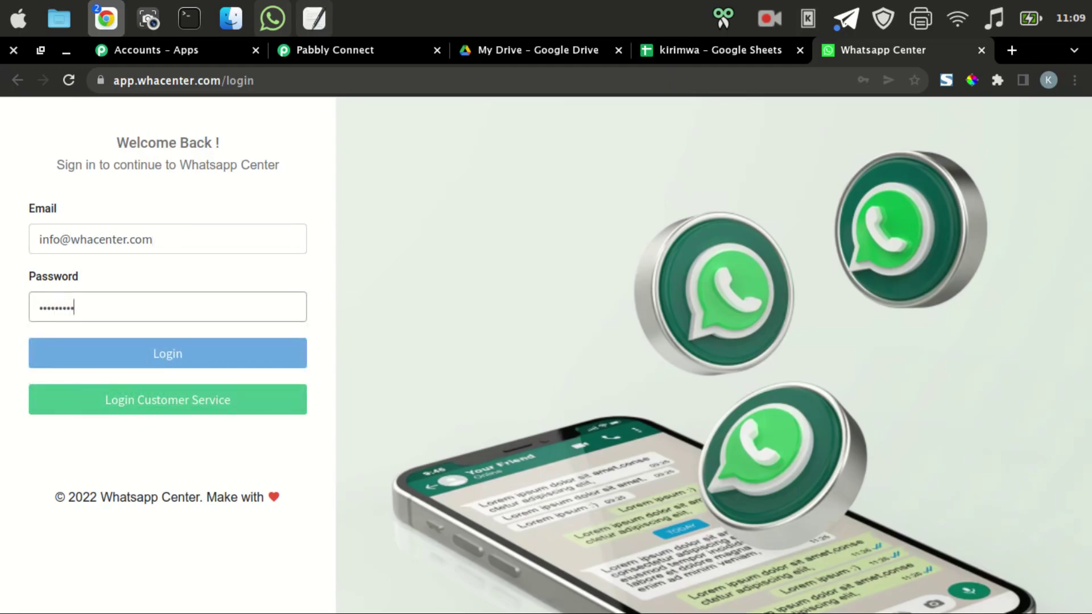
pyautogui.press('Return')
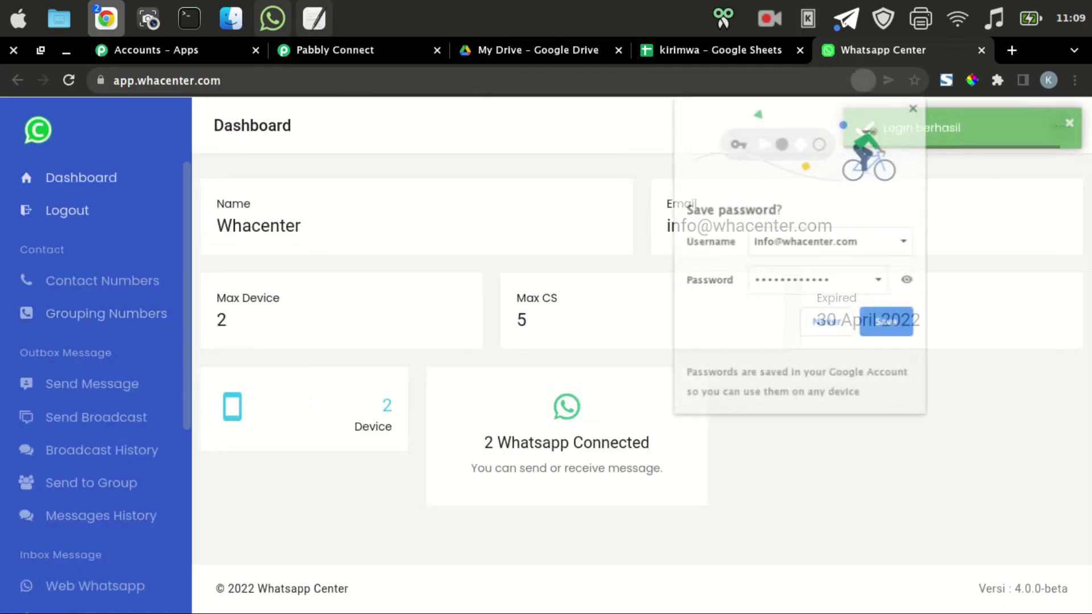
pyautogui.click(887, 323)
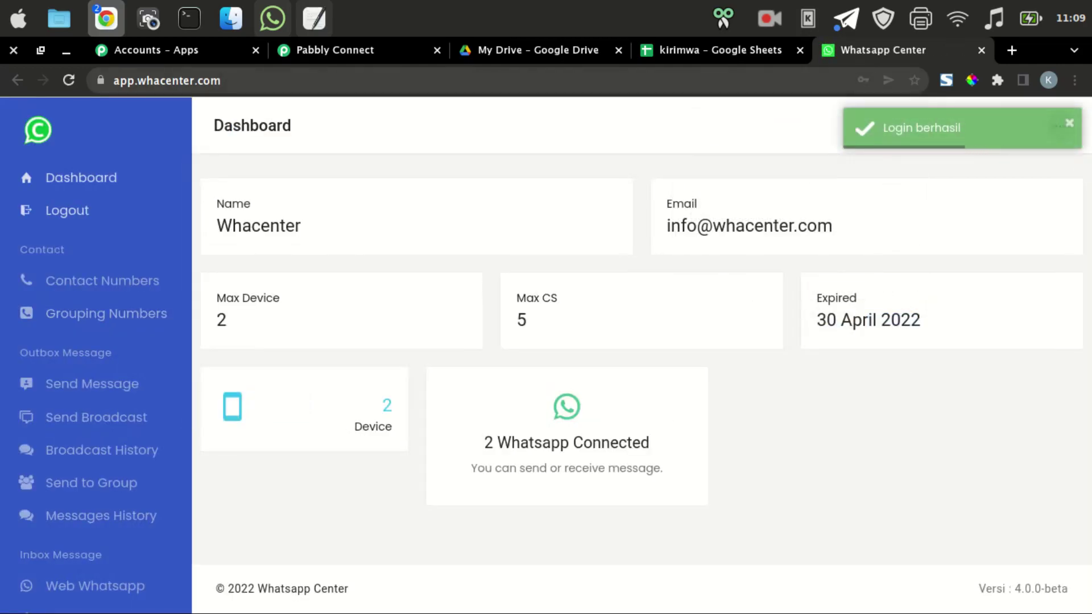
pyautogui.click(148, 50)
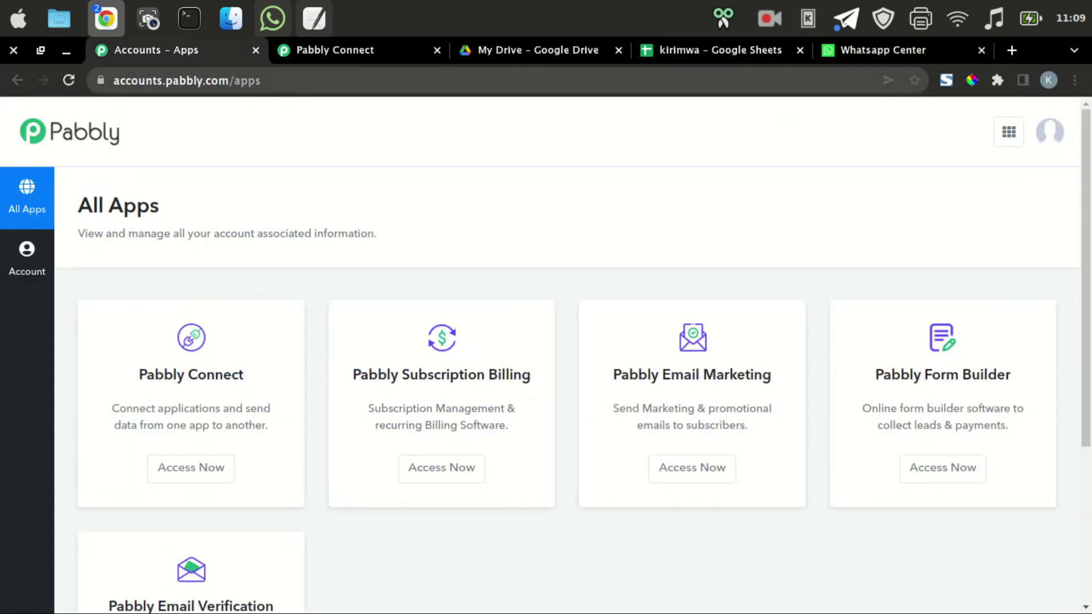
# Search Google for Zapier and Integrately in new tabs, opening the Zapier homepage.
pyautogui.hotkey('ctrl', 'Tab')
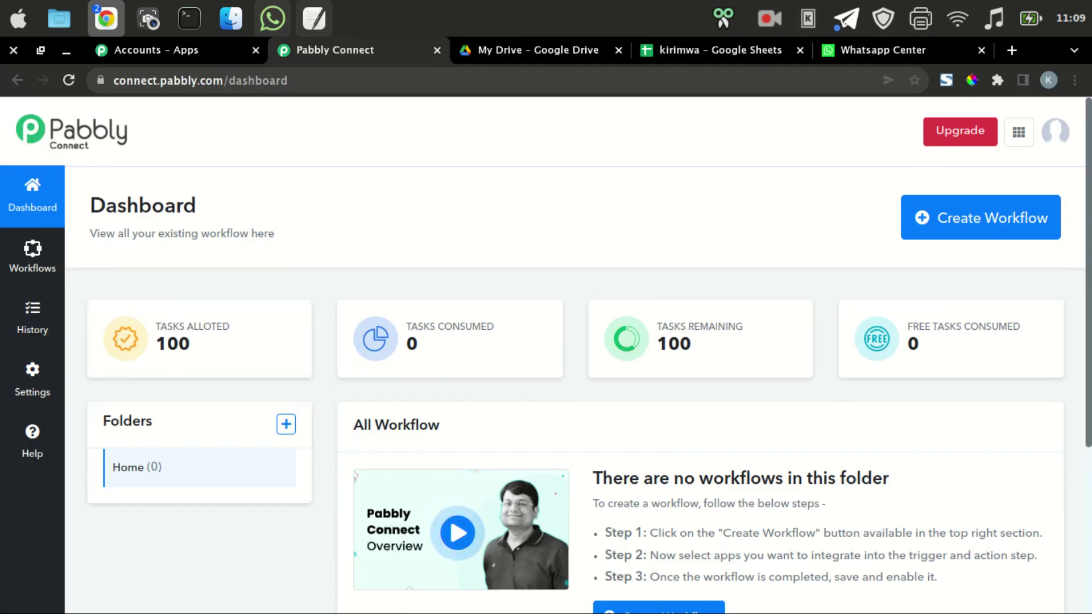
pyautogui.click(1011, 50)
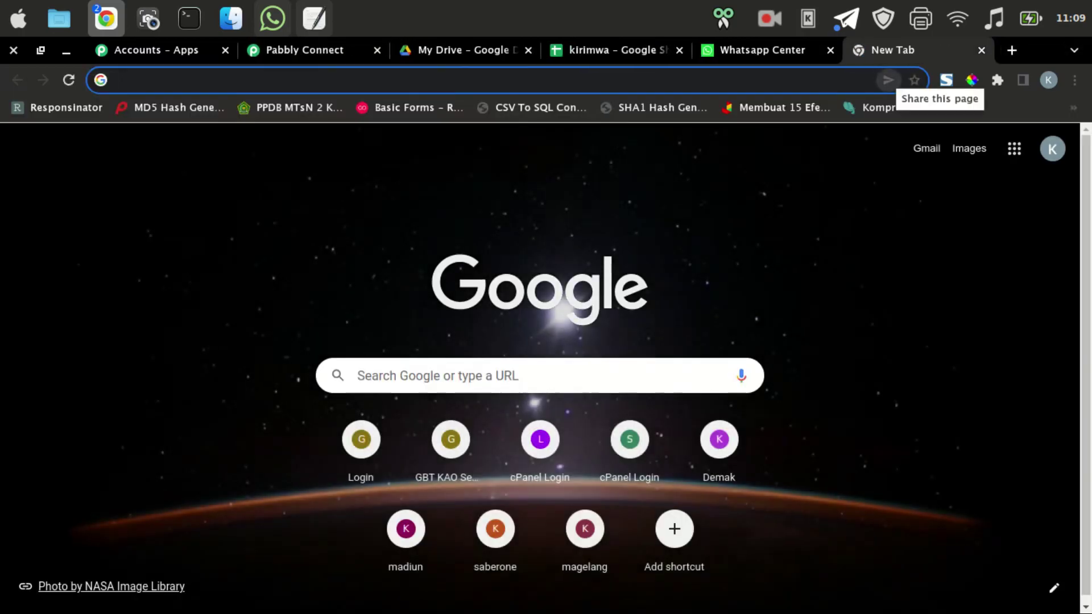
pyautogui.write('zapier')
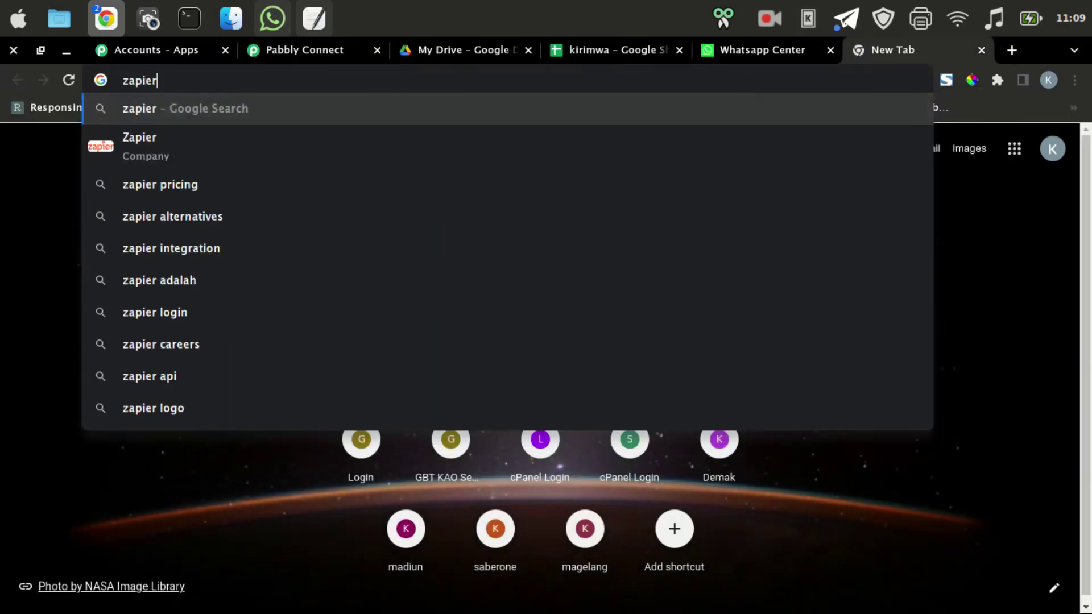
pyautogui.press('Return')
pyautogui.scroll(-2, 546, 353)
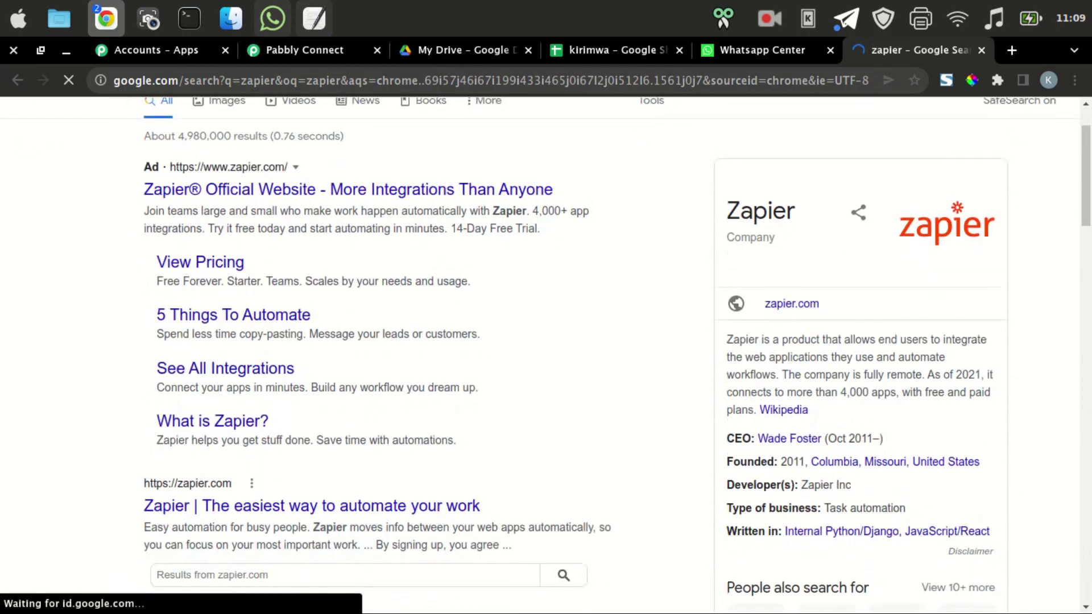
pyautogui.click(312, 436)
pyautogui.hotkey('ctrl', 't')
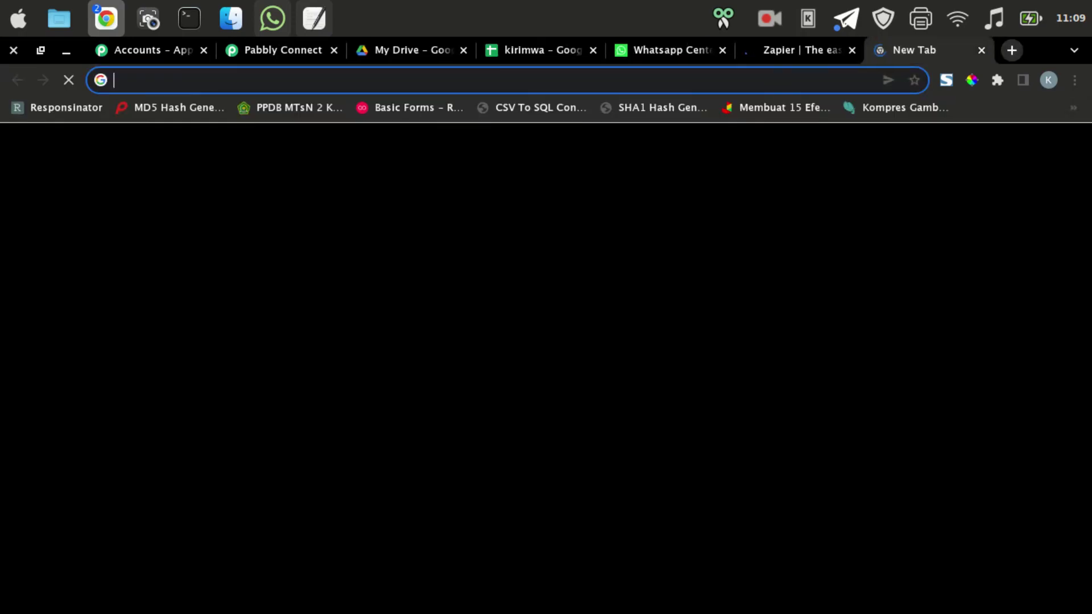
pyautogui.write('in')
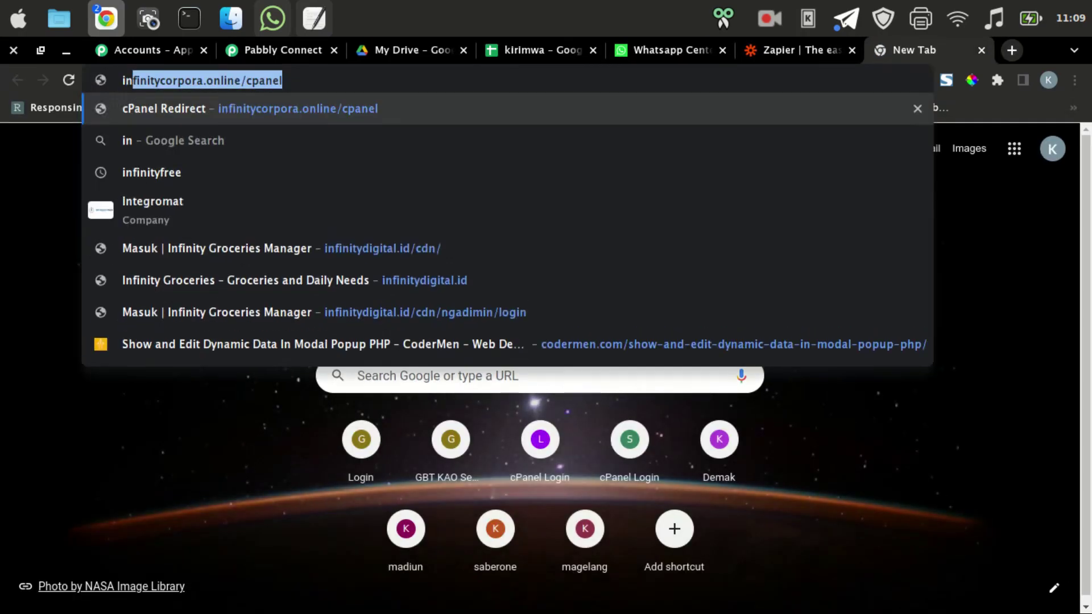
pyautogui.write('tegratelay')
pyautogui.press('Return')
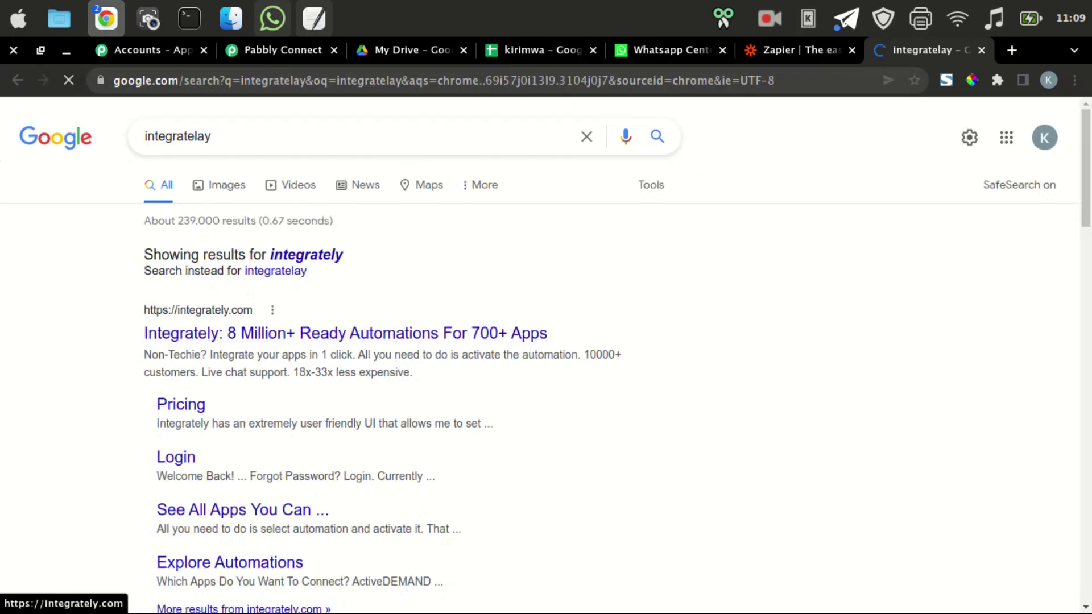
# Open both pricing pages and highlight Zapier's Starter plan price of $19.99.
pyautogui.hotkey('ctrl', 'shift', 'Tab')
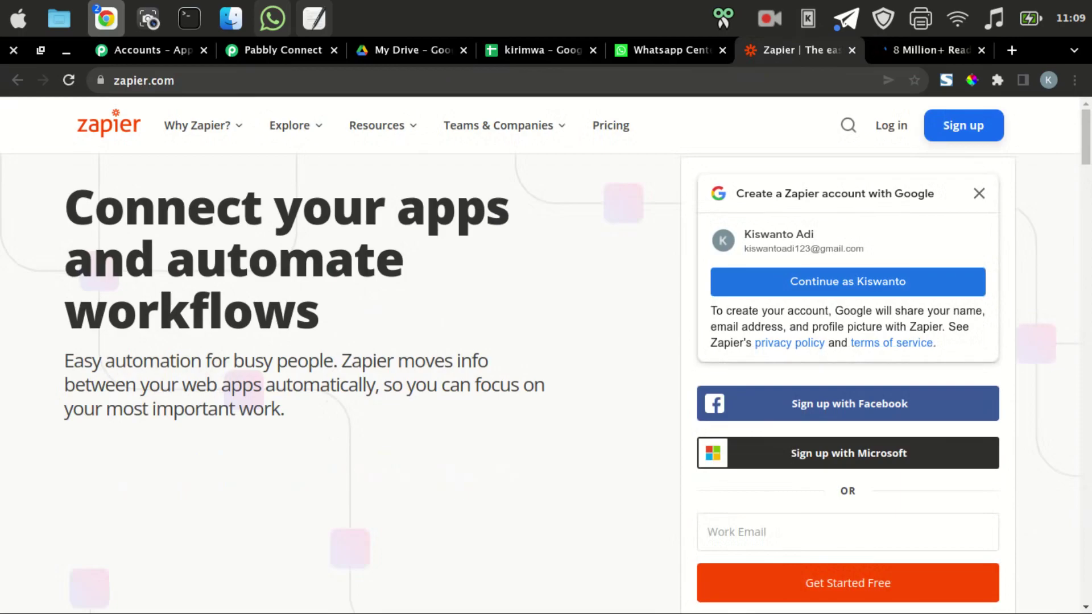
pyautogui.click(978, 193)
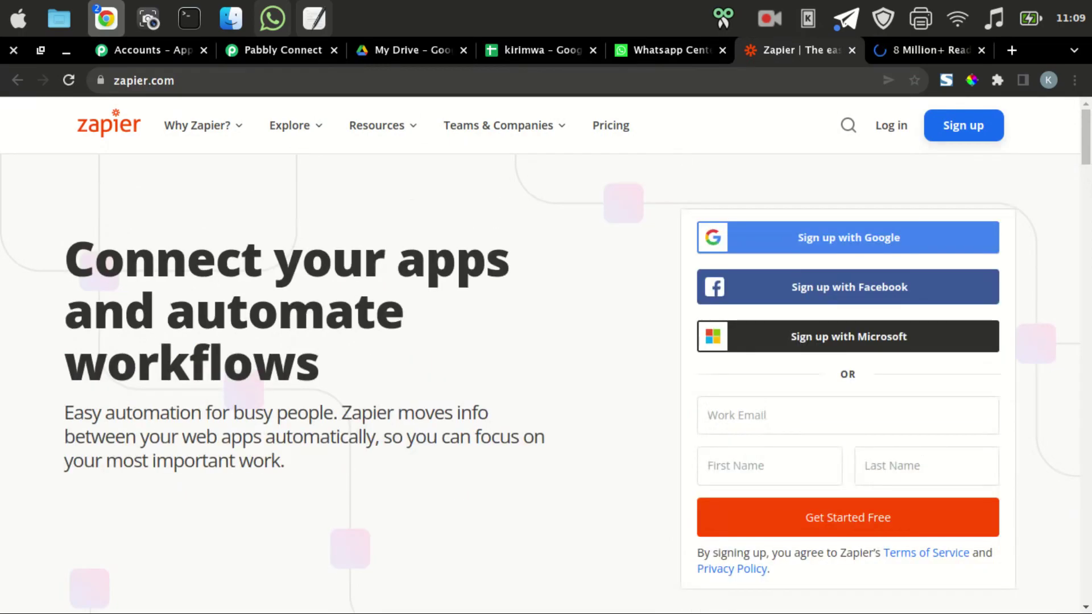
pyautogui.hotkey('ctrl', 'Tab')
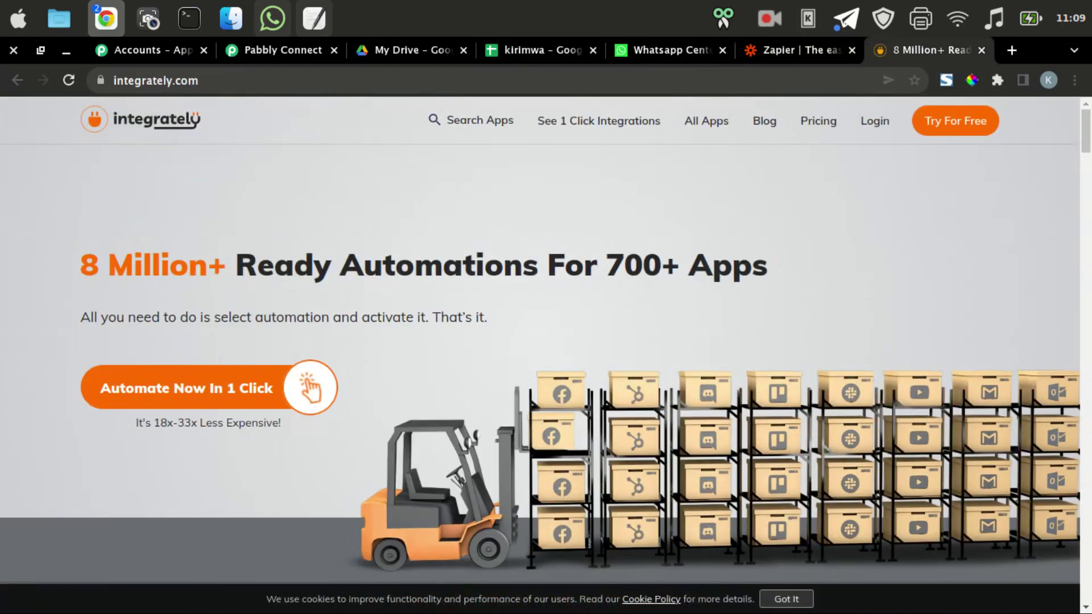
pyautogui.click(818, 121)
pyautogui.hotkey('ctrl', 'shift', 'Tab')
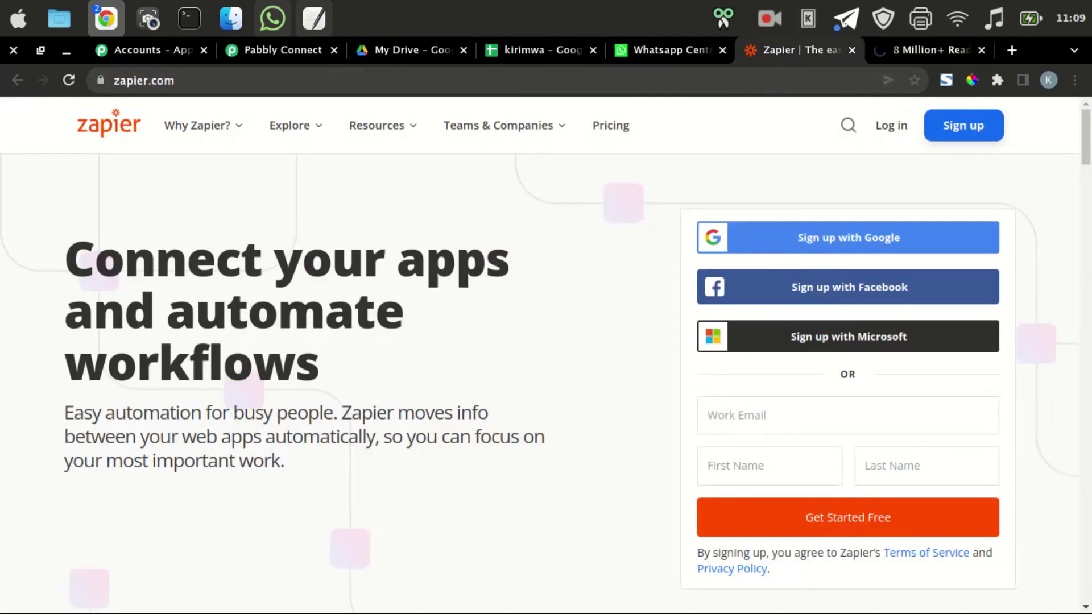
pyautogui.click(610, 125)
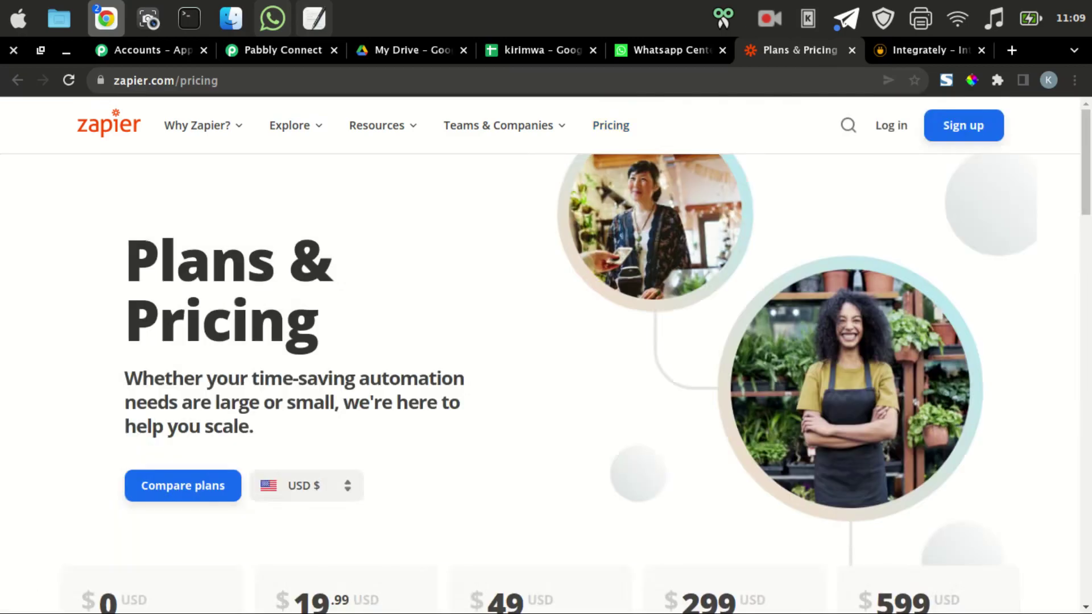
pyautogui.scroll(-6, 546, 352)
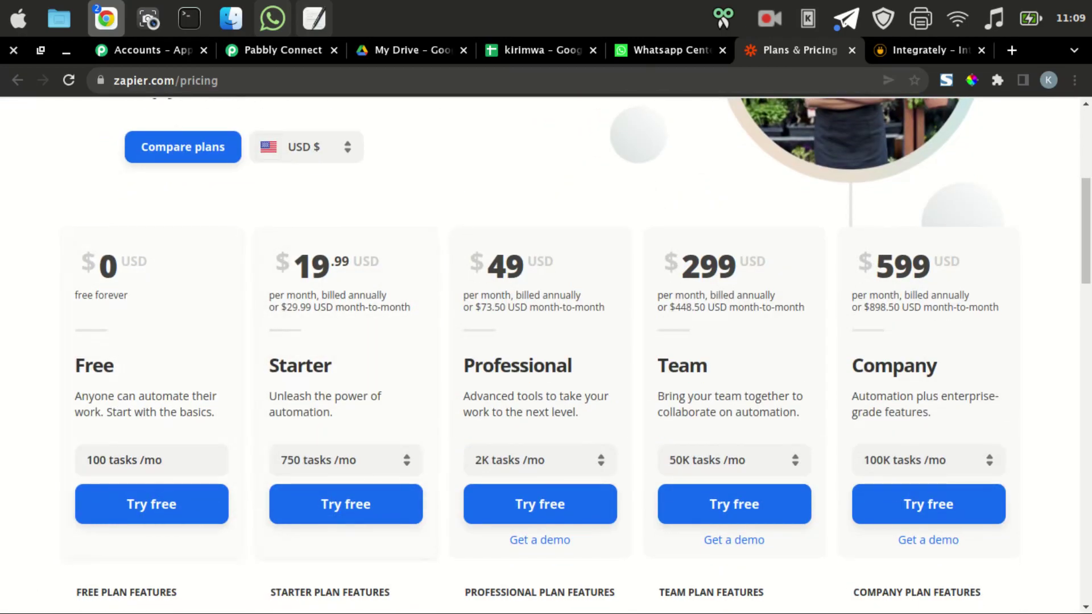
pyautogui.moveTo(276, 263); pyautogui.dragTo(349, 263)
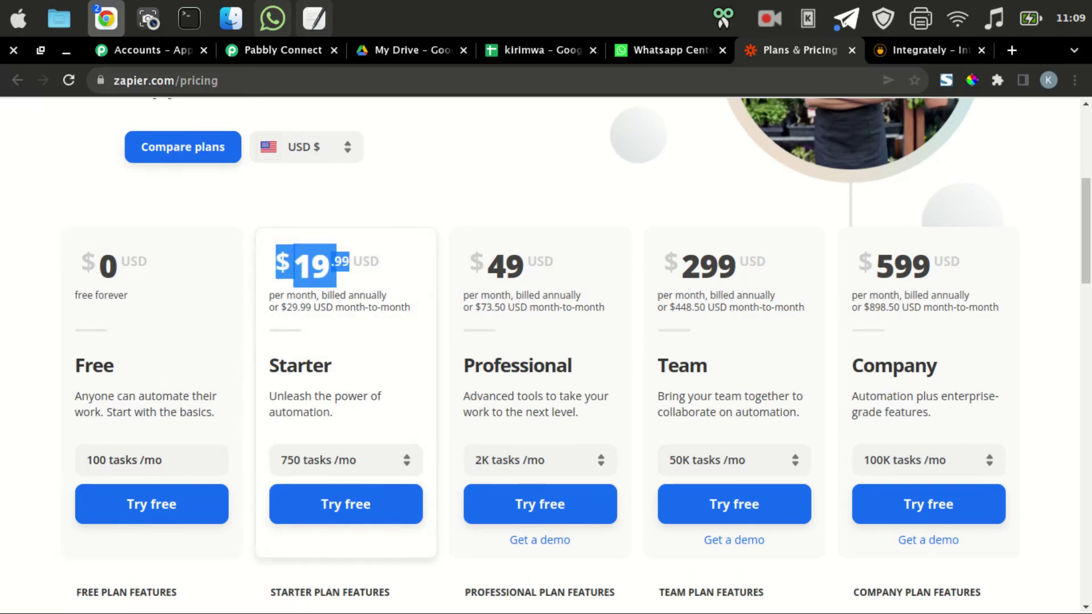
pyautogui.click(364, 421)
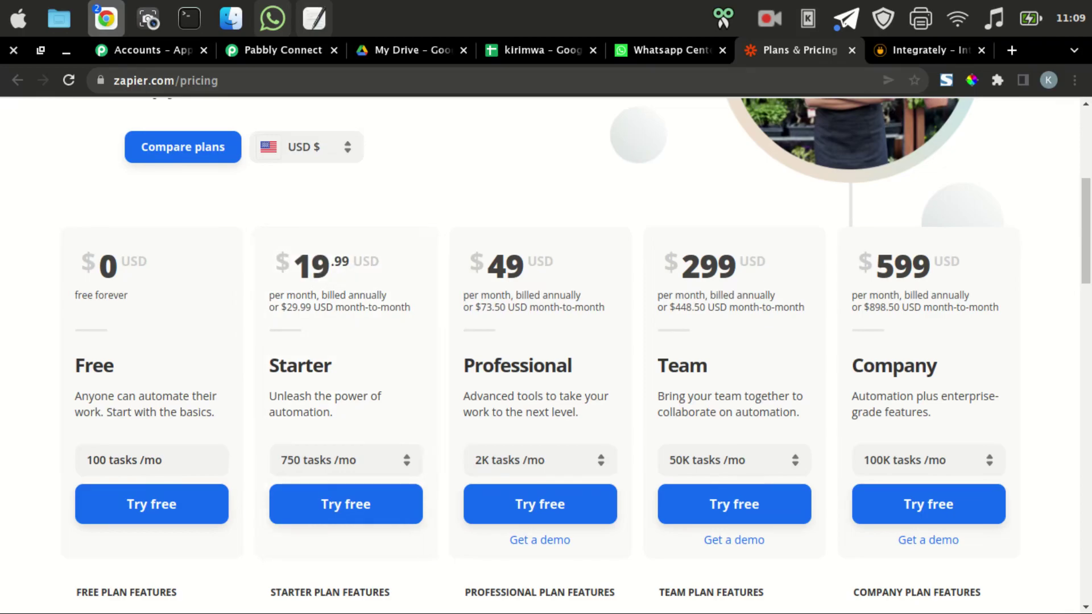
# Highlight Integrately's Starter price $19.99 and its 14,000 tasks, then start a blank tab.
pyautogui.click(909, 50)
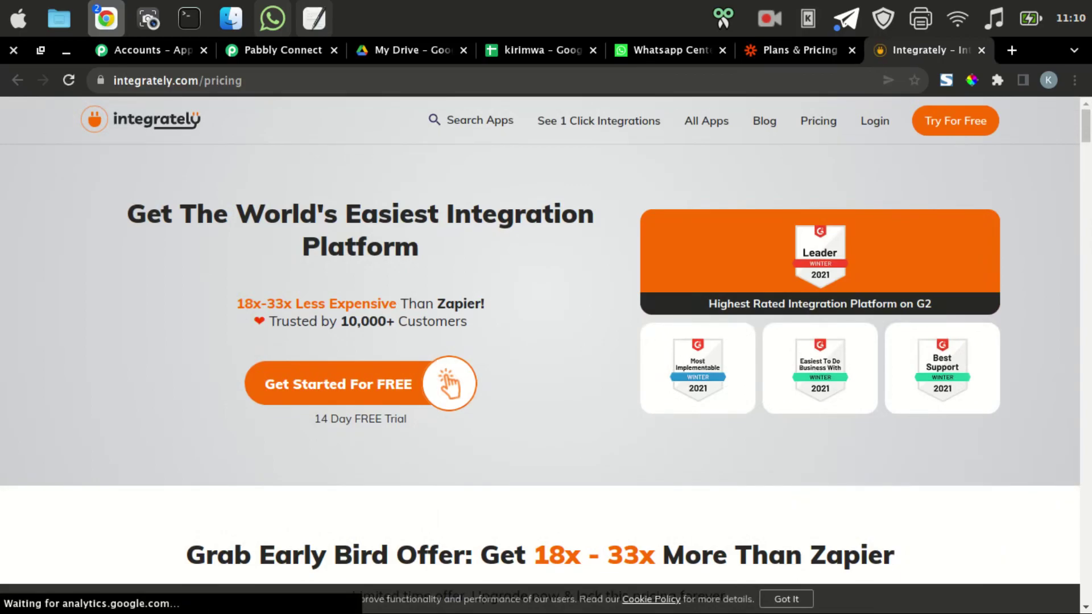
pyautogui.scroll(-8, 540, 352)
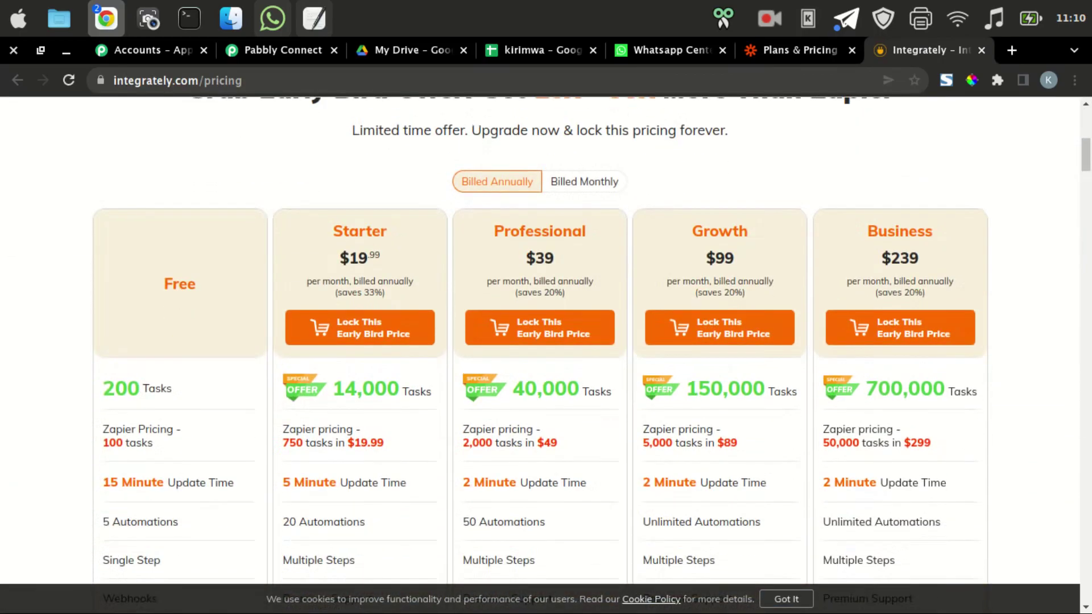
pyautogui.doubleClick(353, 258)
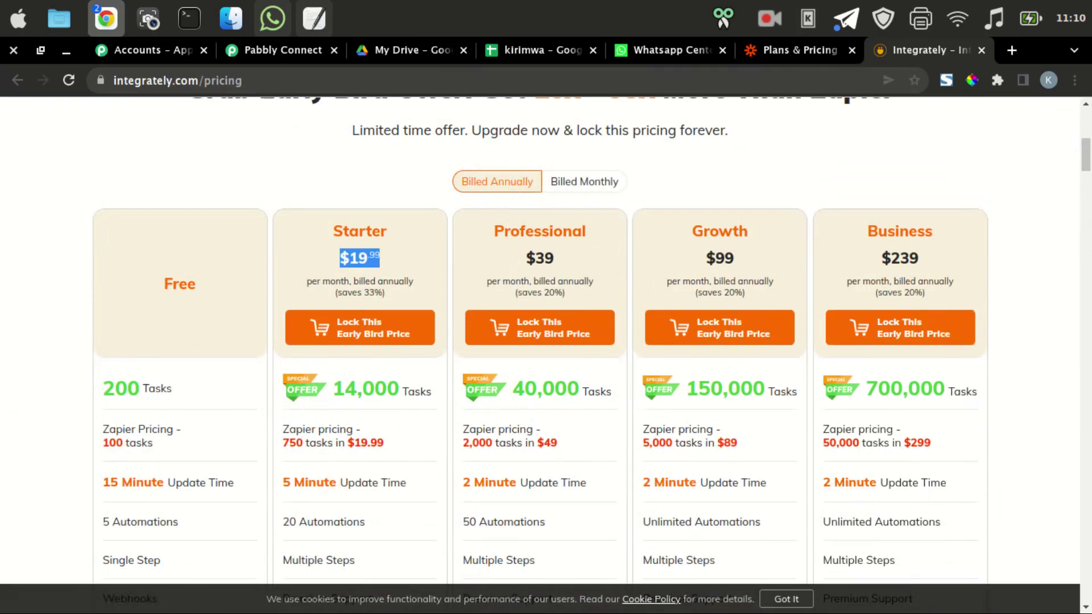
pyautogui.moveTo(333, 388); pyautogui.dragTo(408, 390)
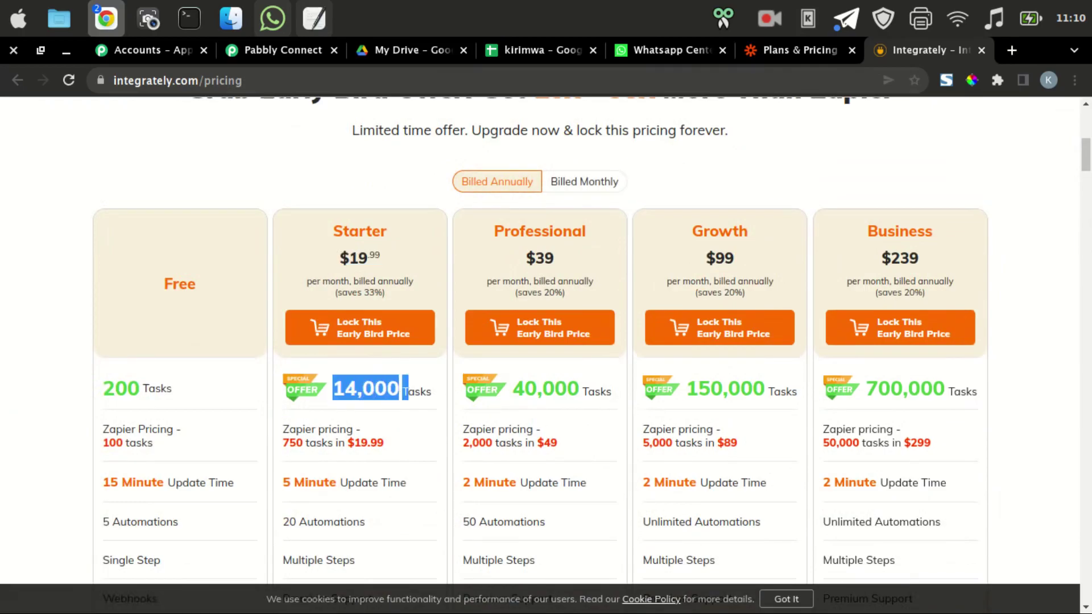
pyautogui.click(408, 390)
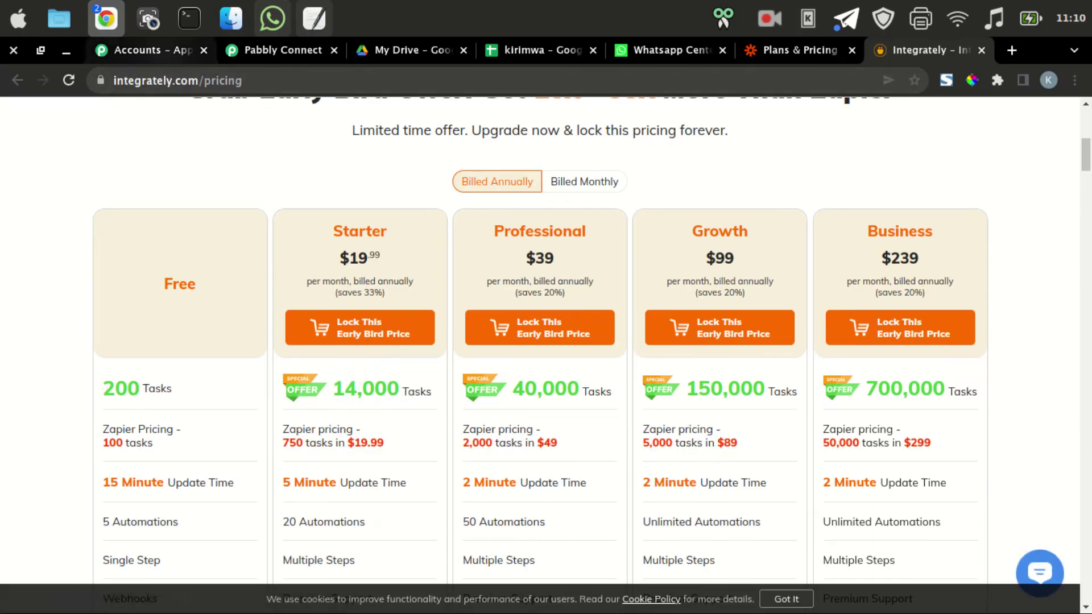
pyautogui.click(1011, 50)
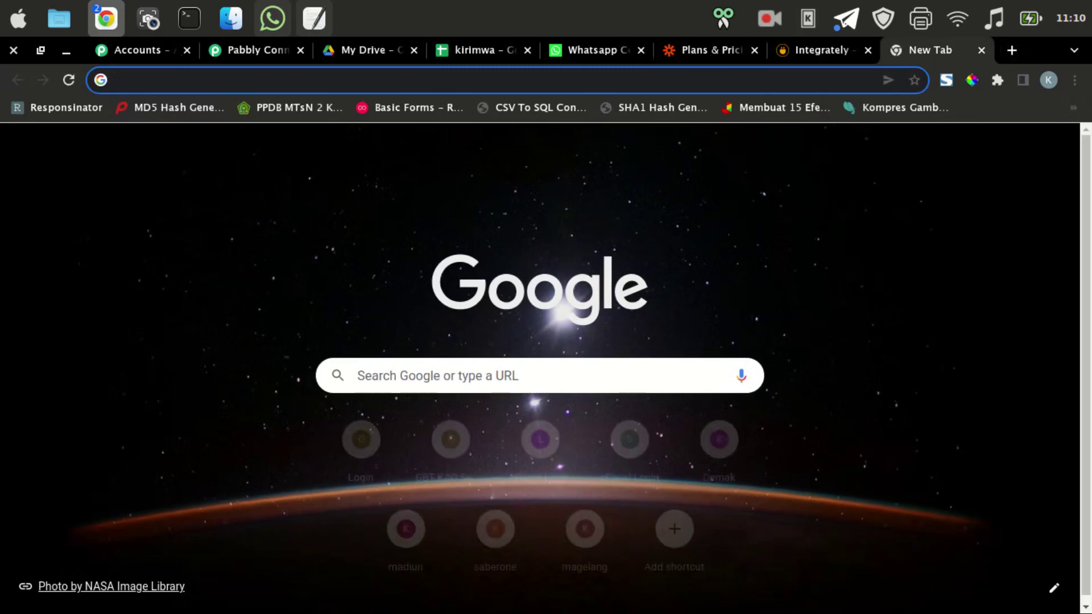
# Search for pabbly, open the Pabbly homepage, and show its Products menu.
pyautogui.write('pabbly')
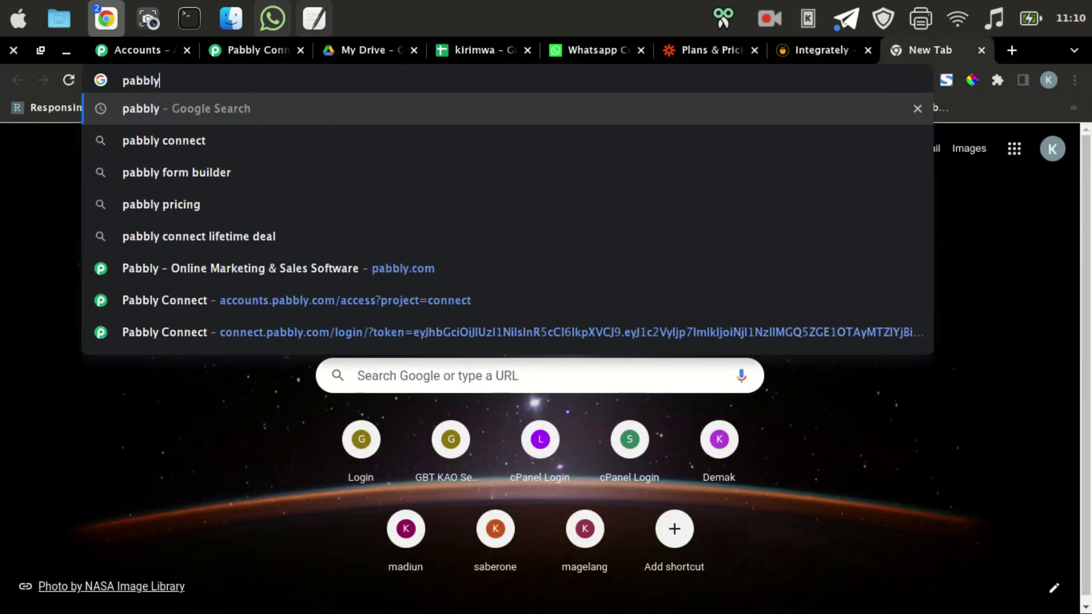
pyautogui.press('Return')
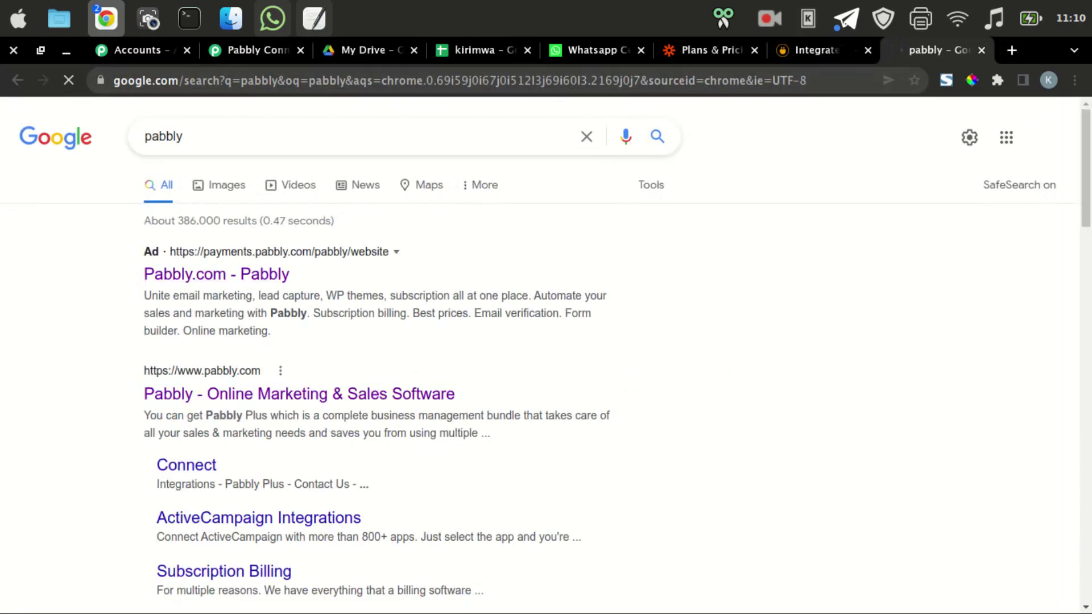
pyautogui.click(299, 393)
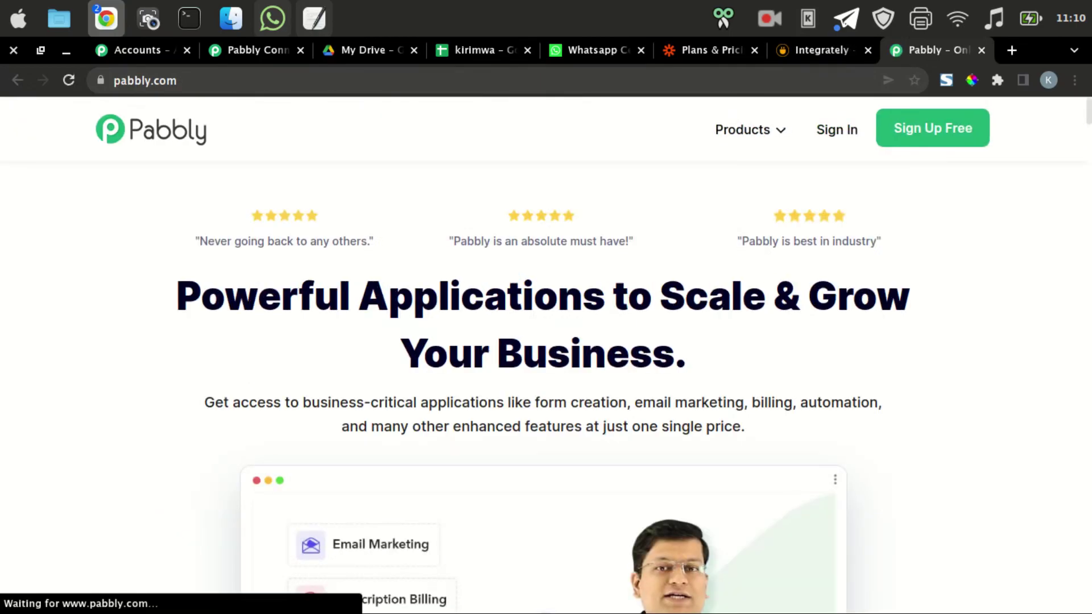
pyautogui.click(748, 130)
pyautogui.moveTo(747, 129)
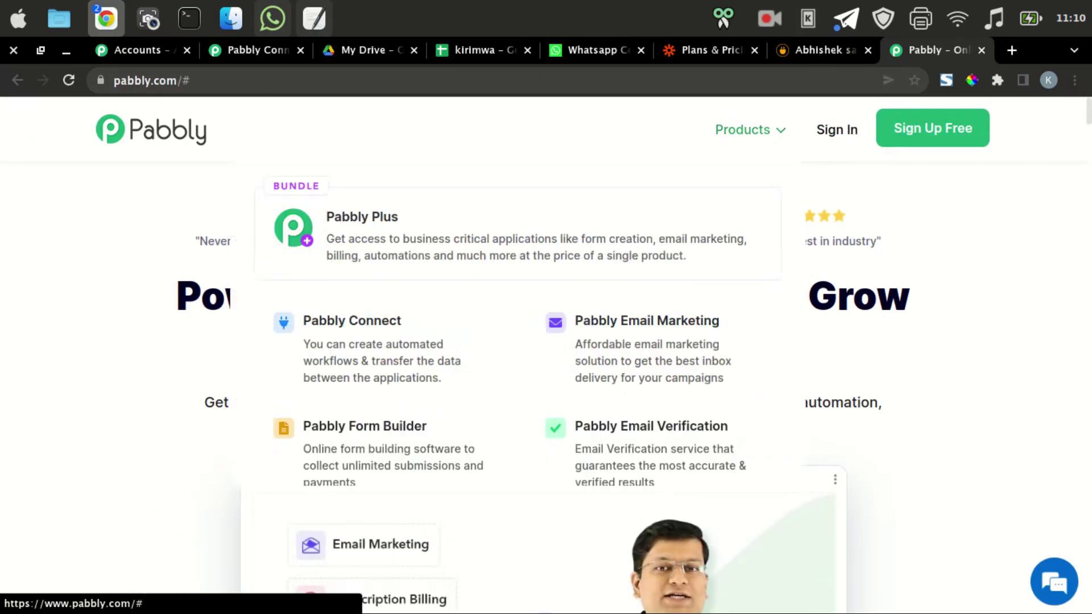
# Scroll through the Pabbly homepage plans, then open Pabbly Connect from the Products menu.
pyautogui.scroll(-3, 546, 352)
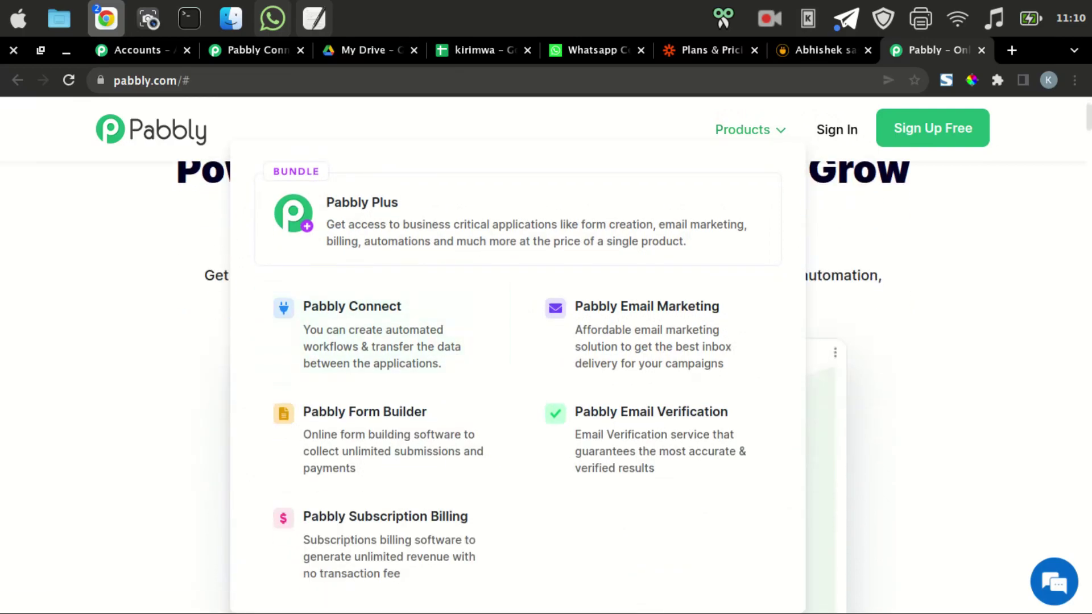
pyautogui.scroll(-10, 546, 352)
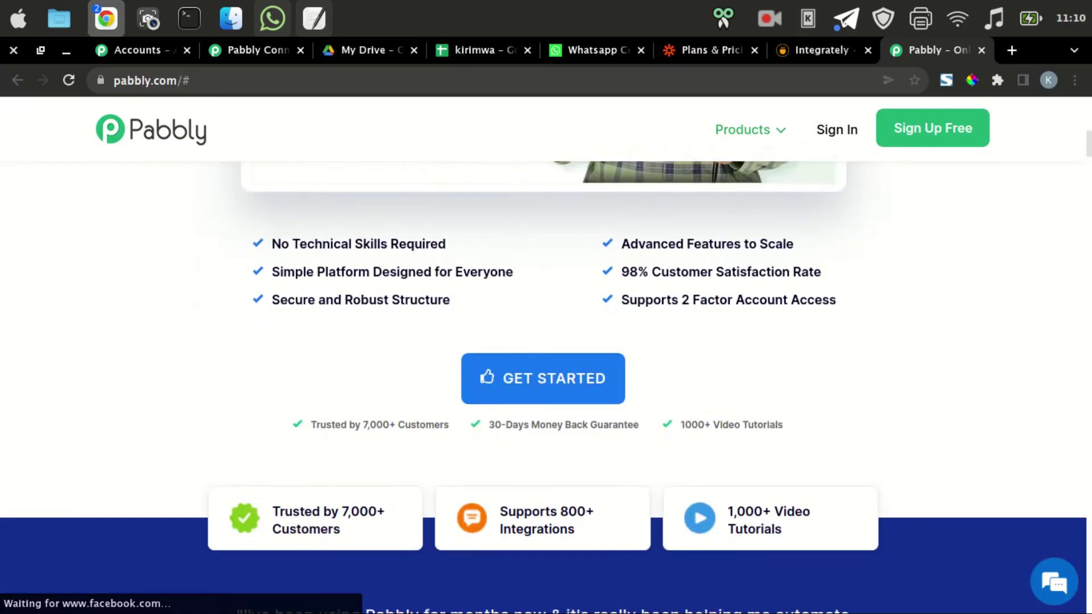
pyautogui.scroll(-15, 545, 352)
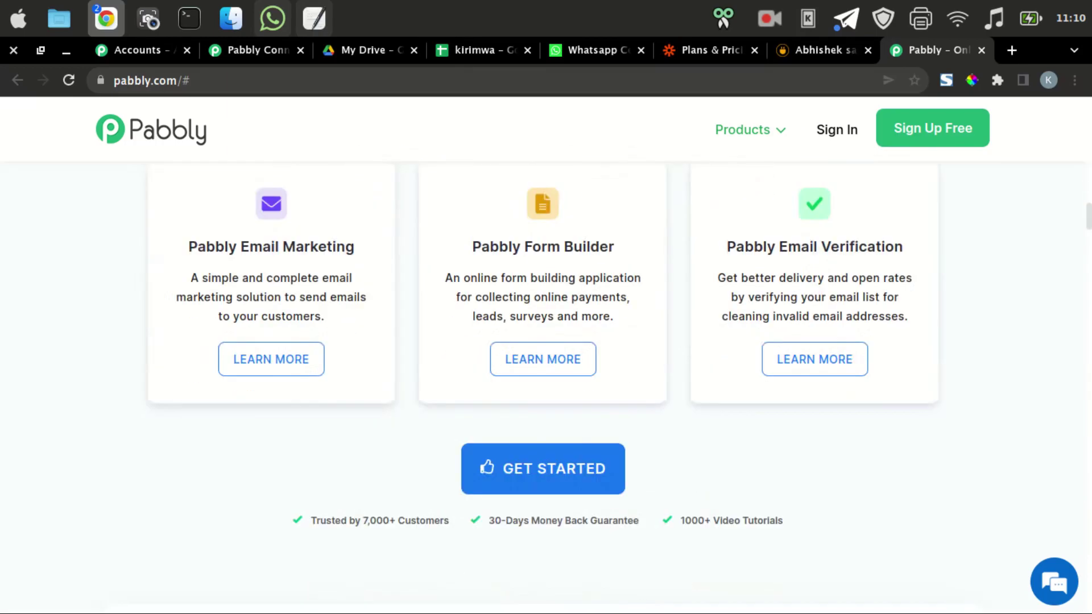
pyautogui.scroll(-10, 545, 352)
pyautogui.scroll(-17, 546, 363)
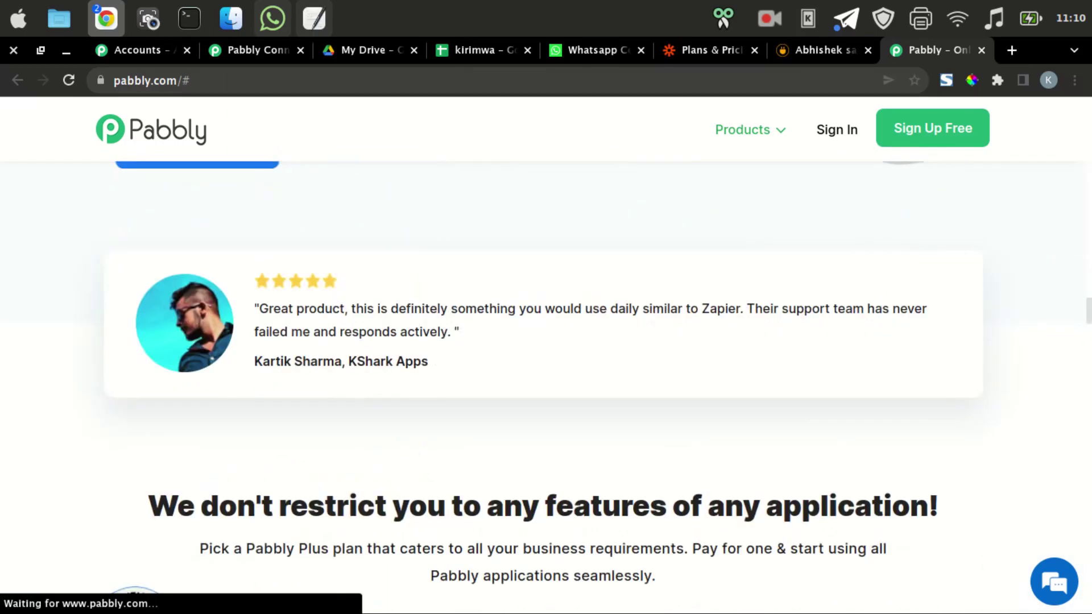
pyautogui.scroll(2, 546, 364)
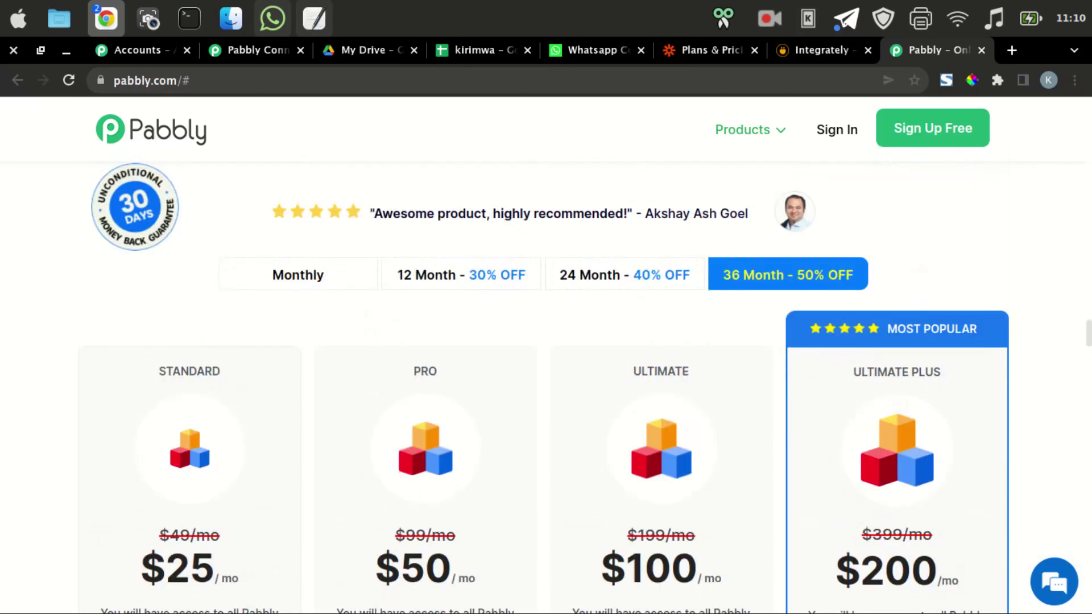
pyautogui.scroll(-16, 546, 364)
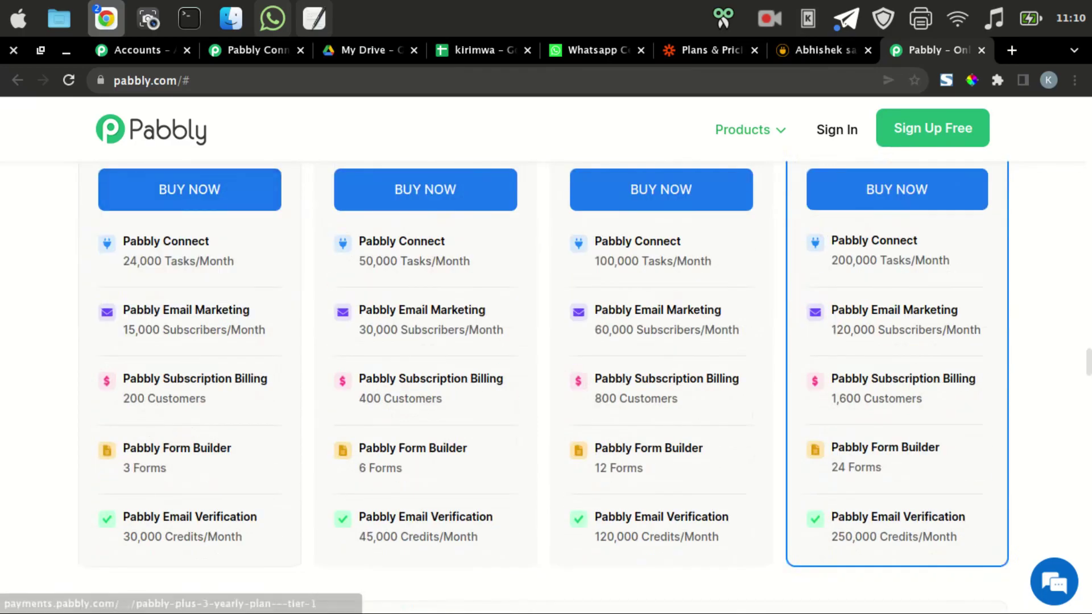
pyautogui.scroll(-10, 546, 363)
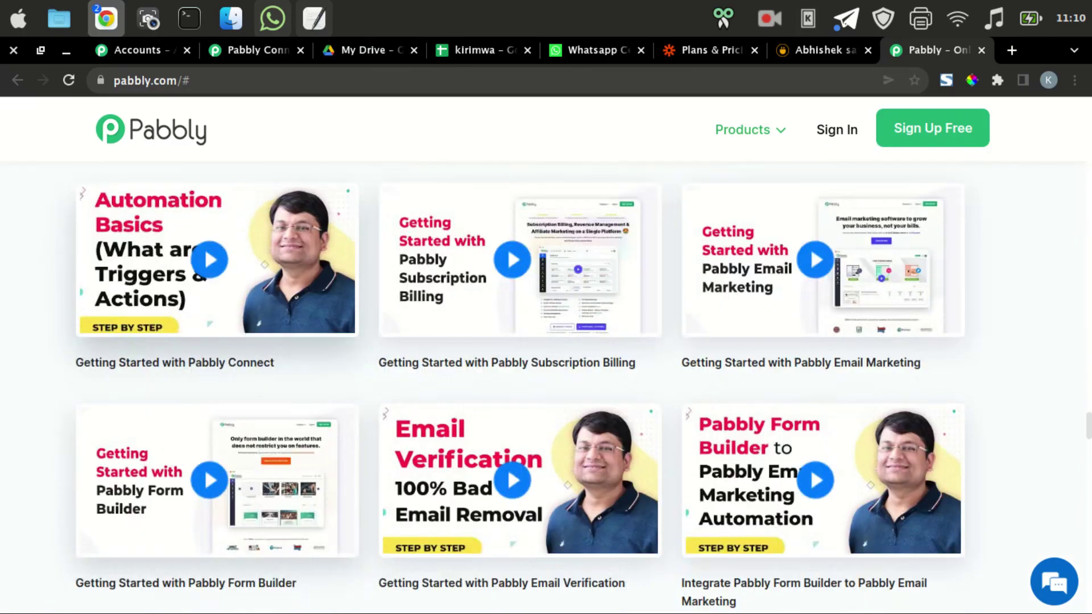
pyautogui.click(742, 130)
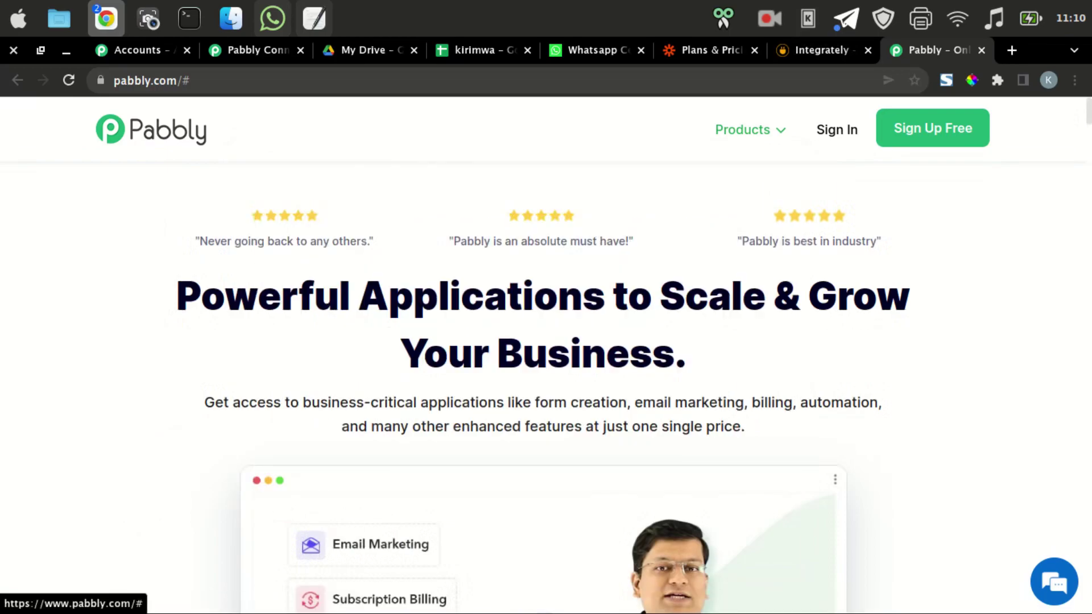
pyautogui.moveTo(742, 129)
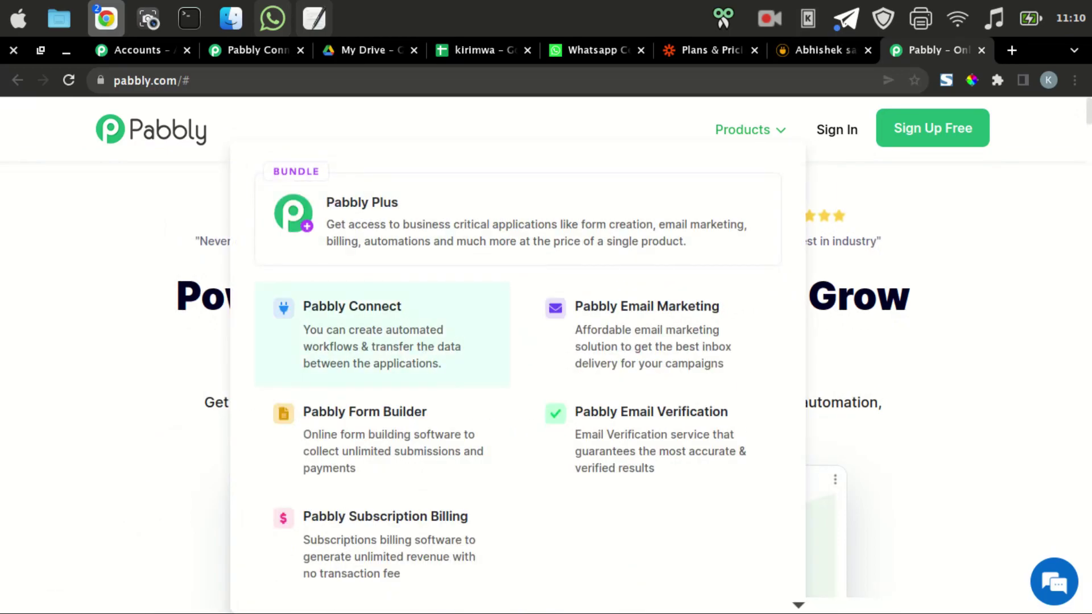
pyautogui.click(364, 319)
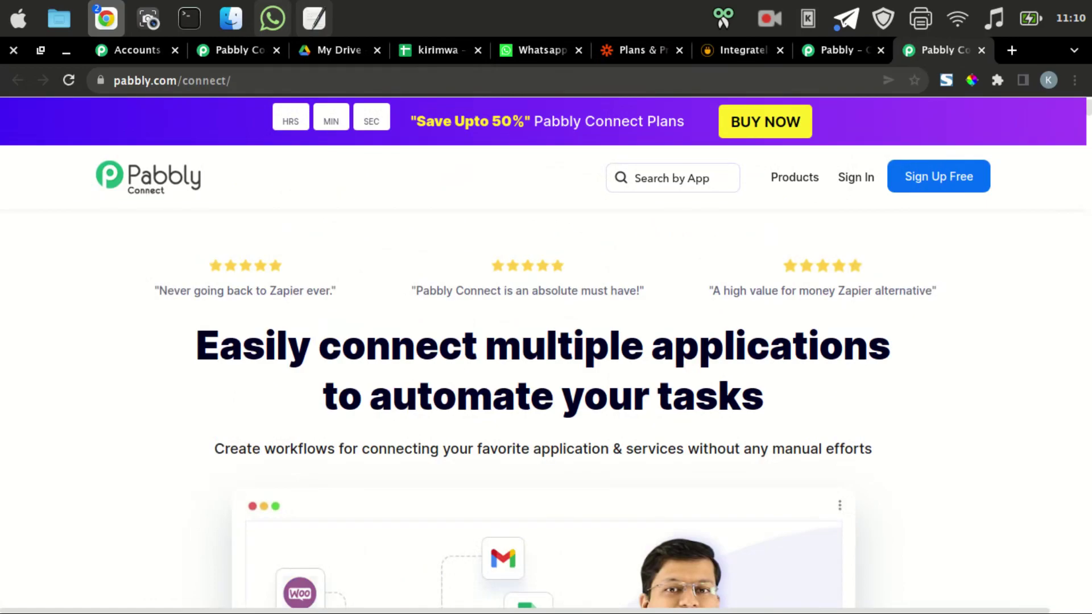
# Scroll to Pabbly Connect's pricing, highlight the $10/mo plan, close the discount popup, then go to Integrately.
pyautogui.scroll(-20, 546, 352)
pyautogui.scroll(-15, 546, 353)
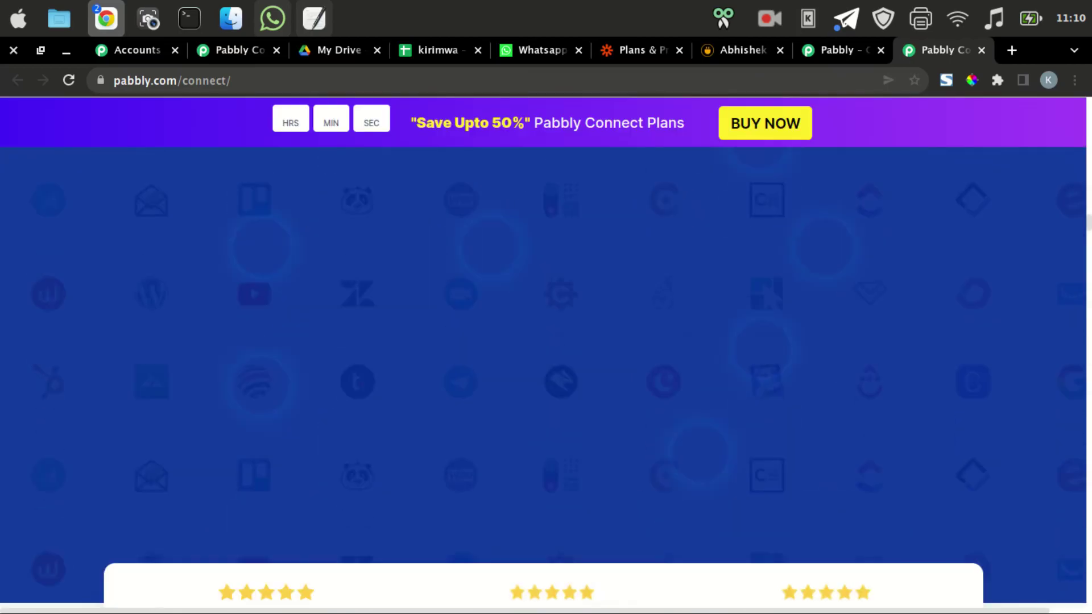
pyautogui.scroll(-20, 545, 352)
pyautogui.scroll(-20, 546, 353)
pyautogui.scroll(-20, 545, 352)
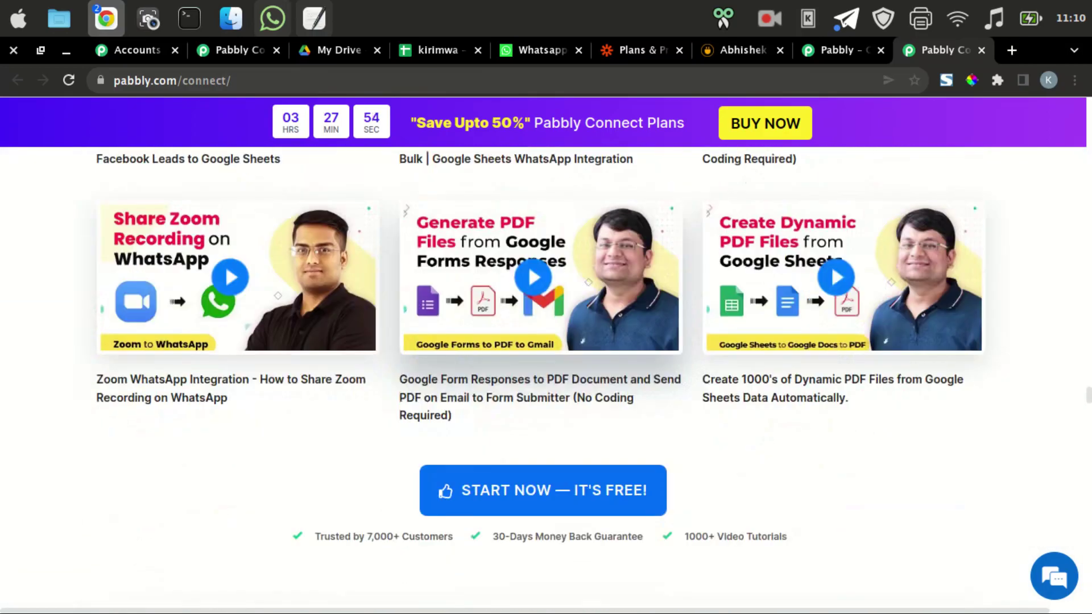
pyautogui.scroll(-20, 546, 353)
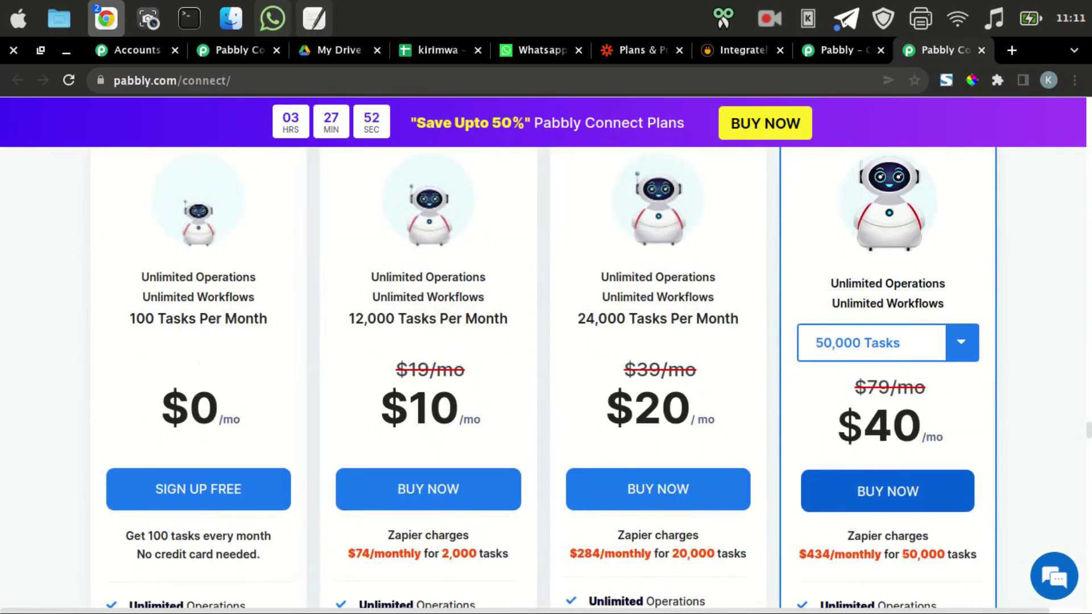
pyautogui.scroll(-2, 428, 398)
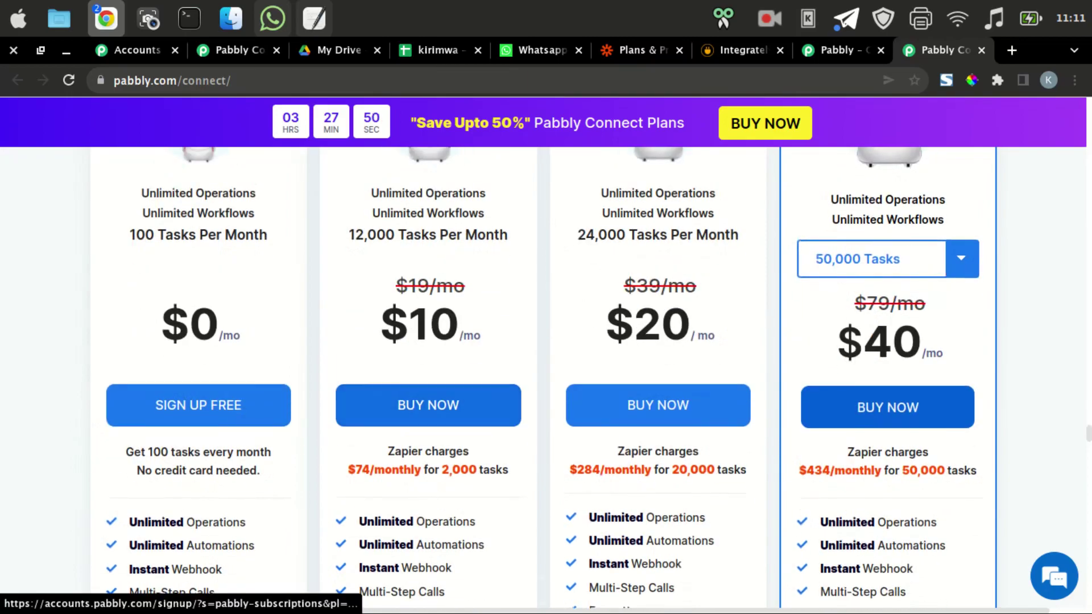
pyautogui.scroll(1, 428, 398)
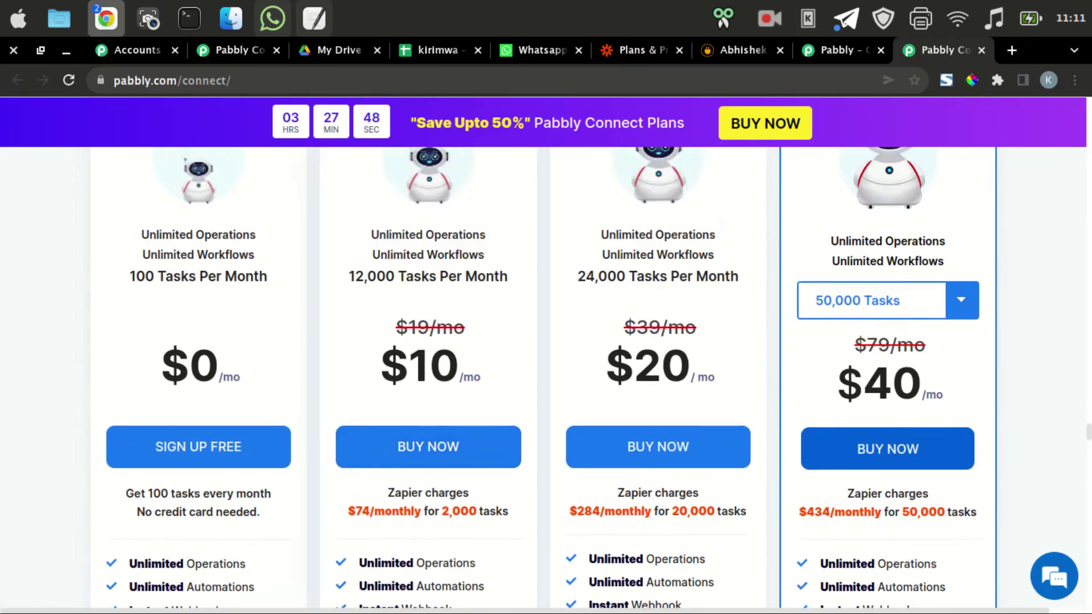
pyautogui.moveTo(381, 365); pyautogui.dragTo(458, 365)
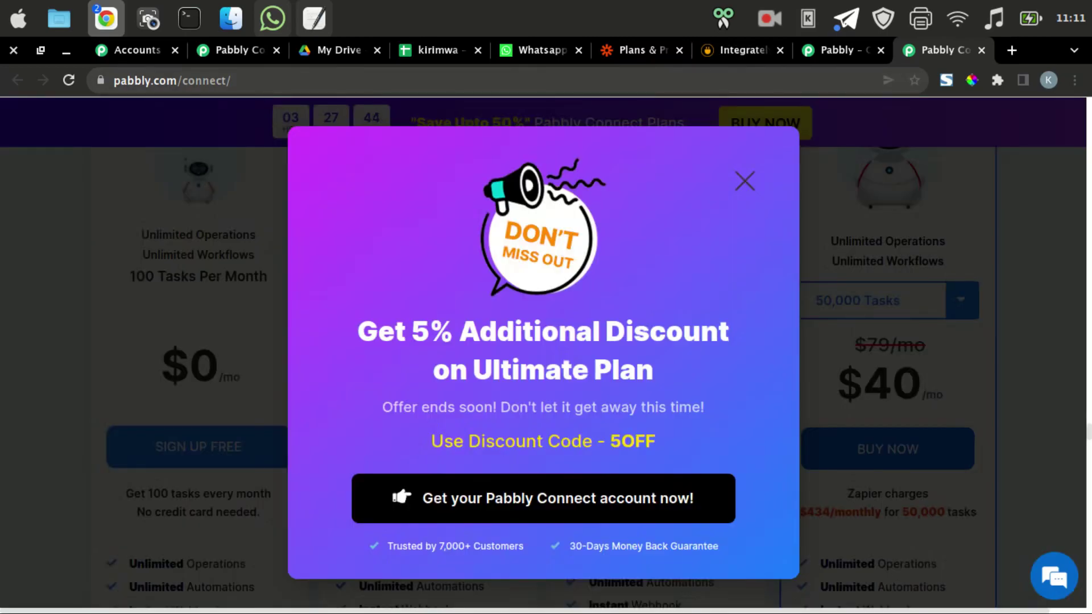
pyautogui.click(745, 181)
pyautogui.click(739, 50)
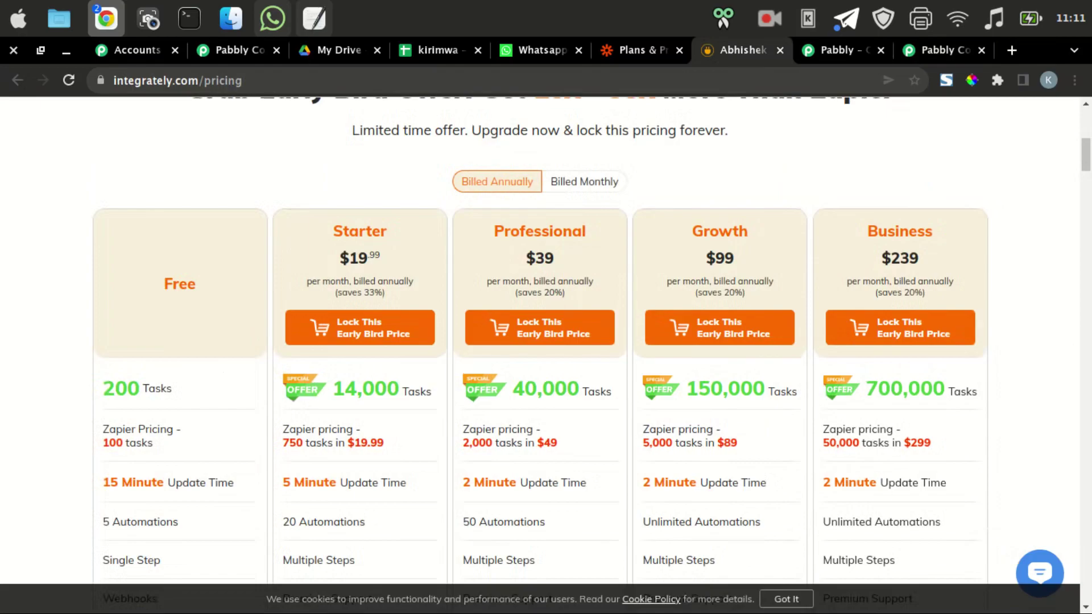
# Highlight Integrately's $19.99 Starter price with 14,000 tasks and Zapier's $19.99 Starter price.
pyautogui.doubleClick(354, 258)
pyautogui.moveTo(332, 389); pyautogui.dragTo(400, 389)
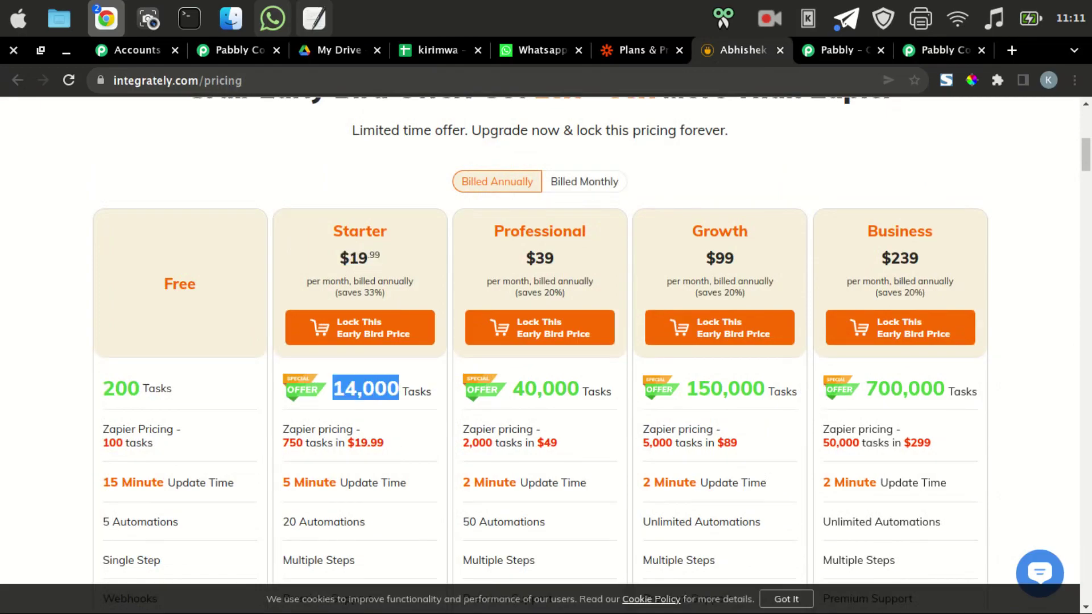
pyautogui.click(641, 50)
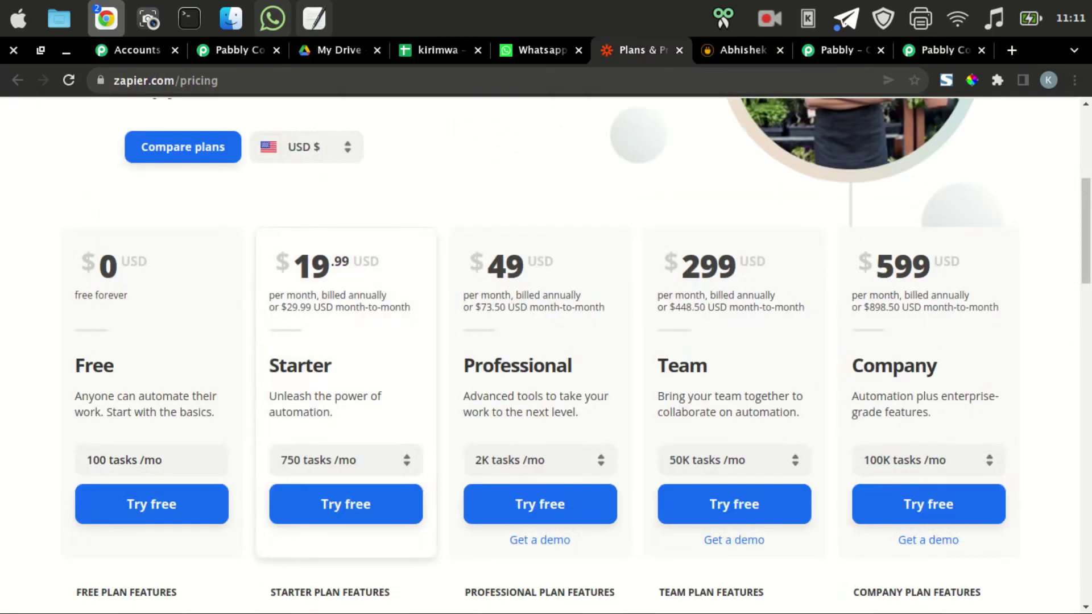
pyautogui.doubleClick(315, 266)
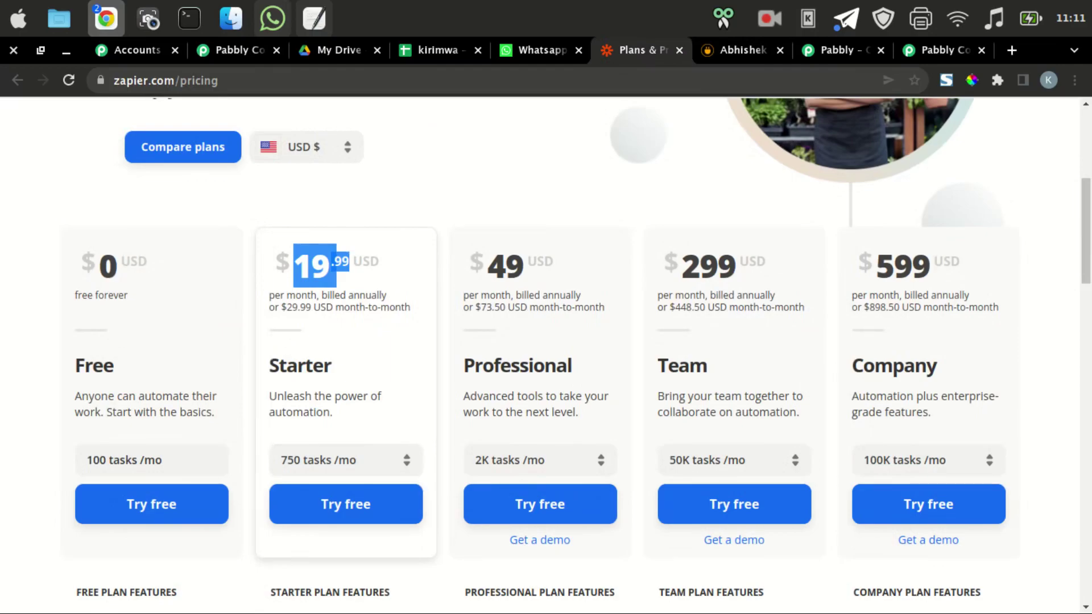
pyautogui.click(364, 424)
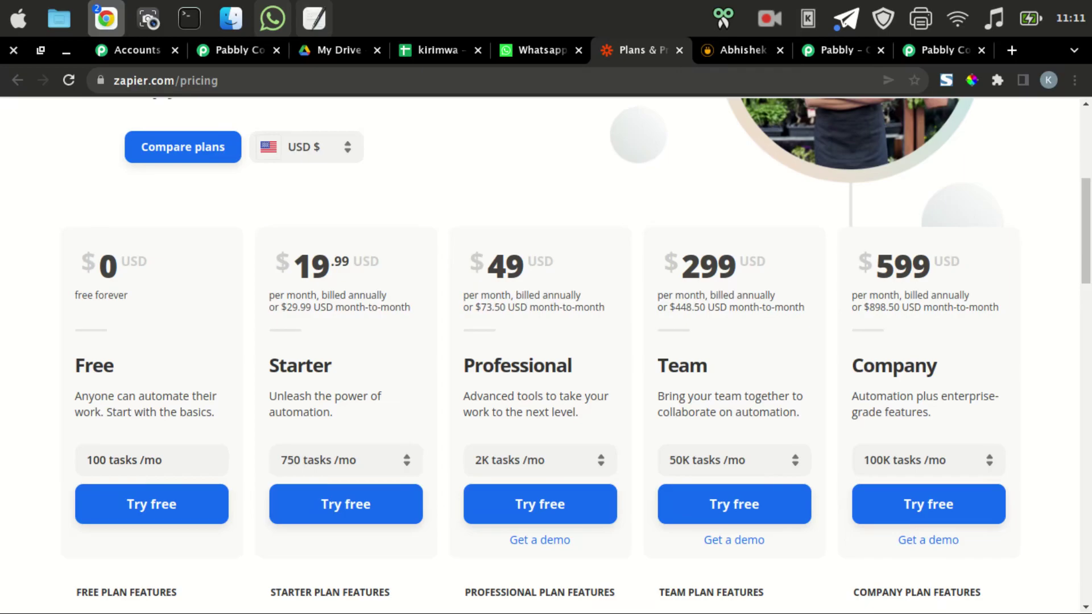
# Review Pabbly Connect pricing again, then start a new workflow from the Pabbly Connect dashboard.
pyautogui.click(944, 50)
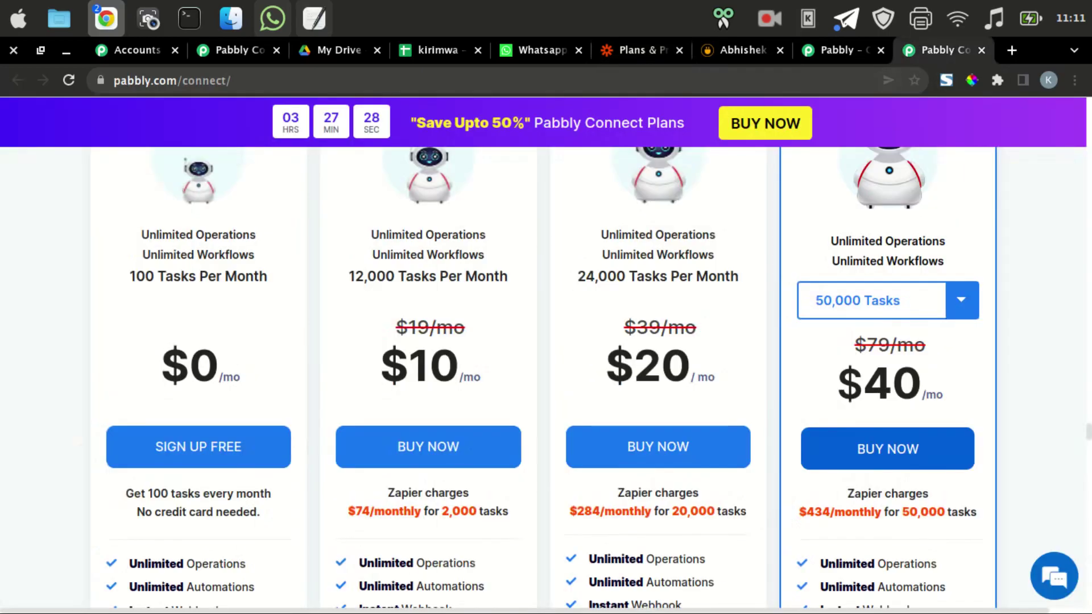
pyautogui.scroll(-2, 546, 352)
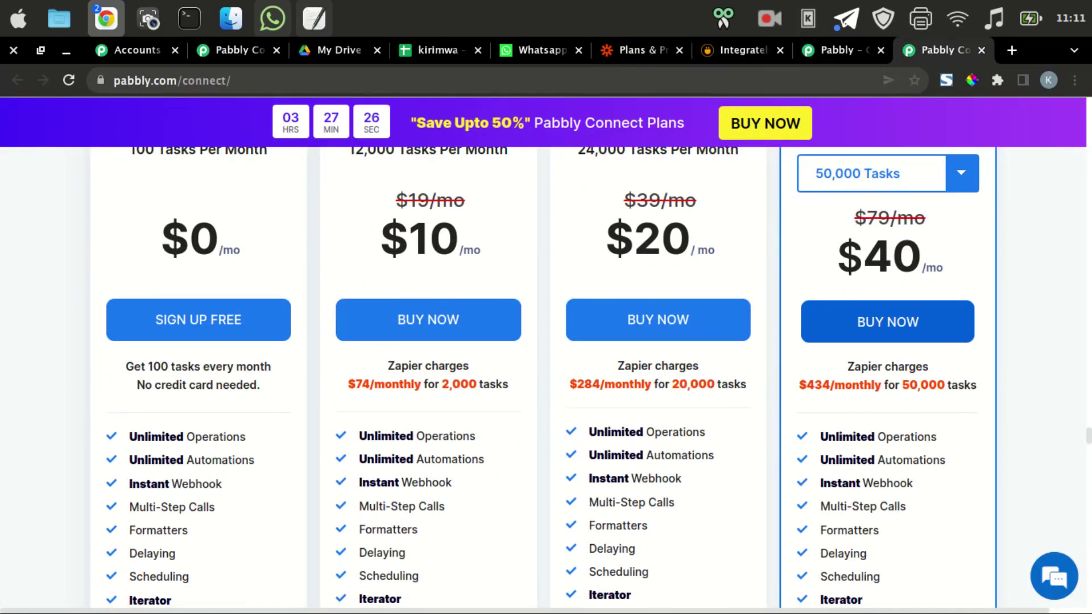
pyautogui.scroll(2, 545, 375)
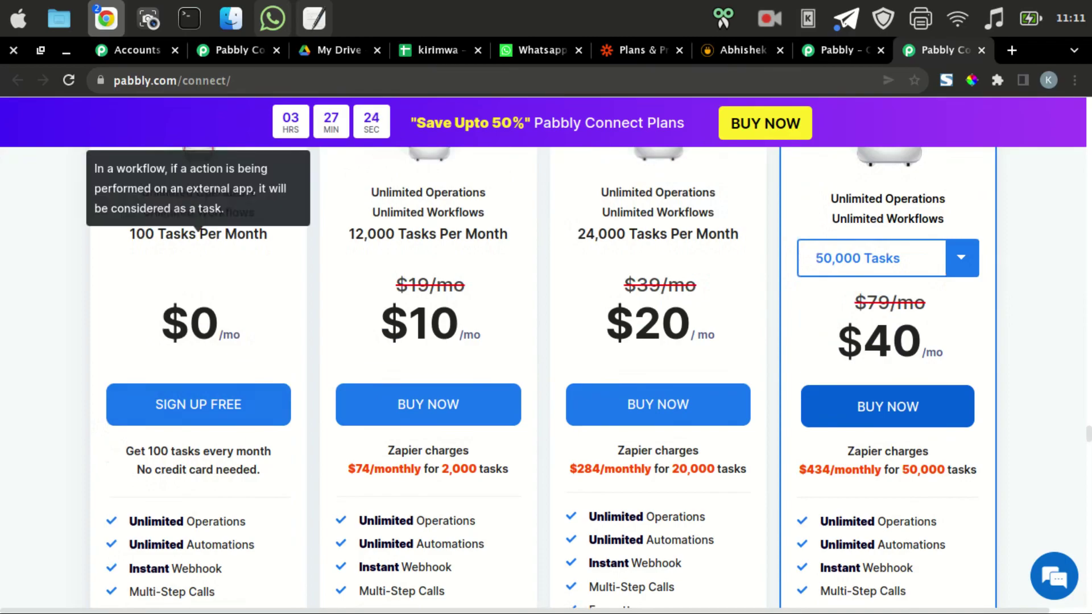
pyautogui.scroll(-2, 171, 506)
pyautogui.scroll(-2, 194, 455)
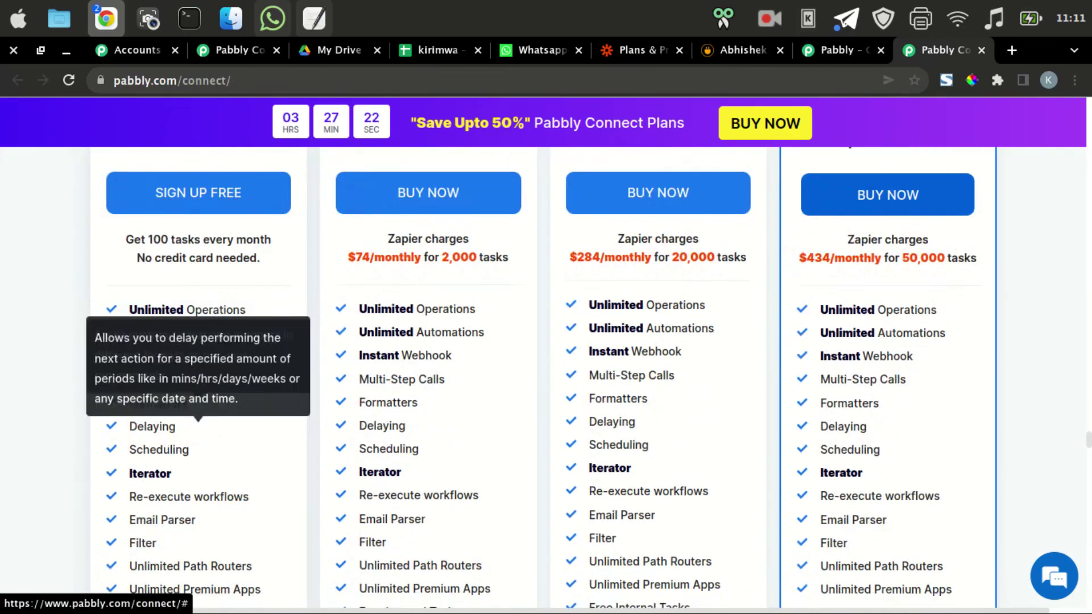
pyautogui.scroll(3, 193, 477)
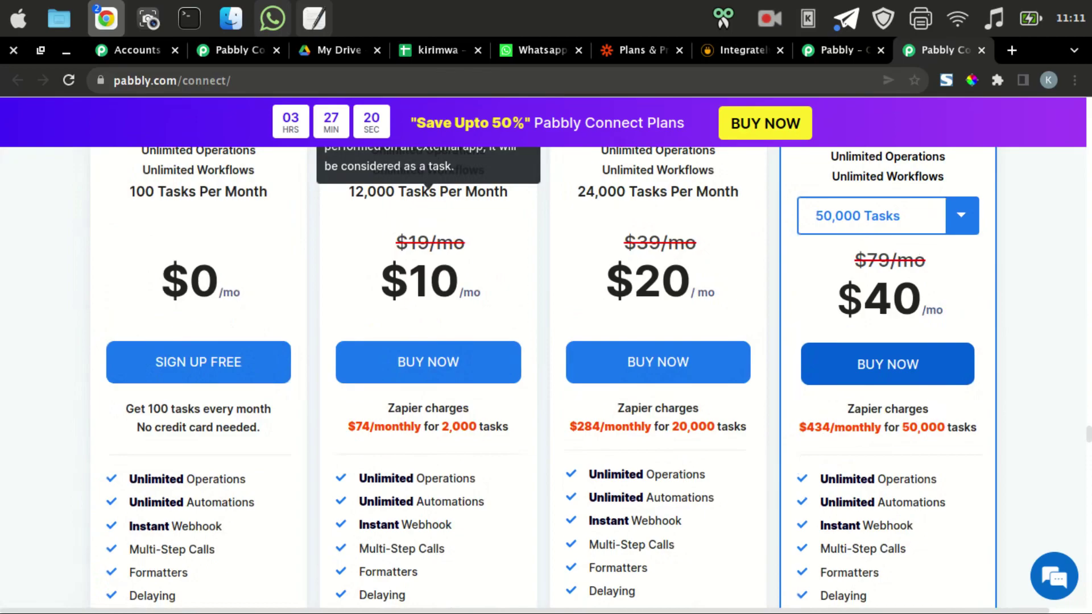
pyautogui.hotkey('ctrl', '2')
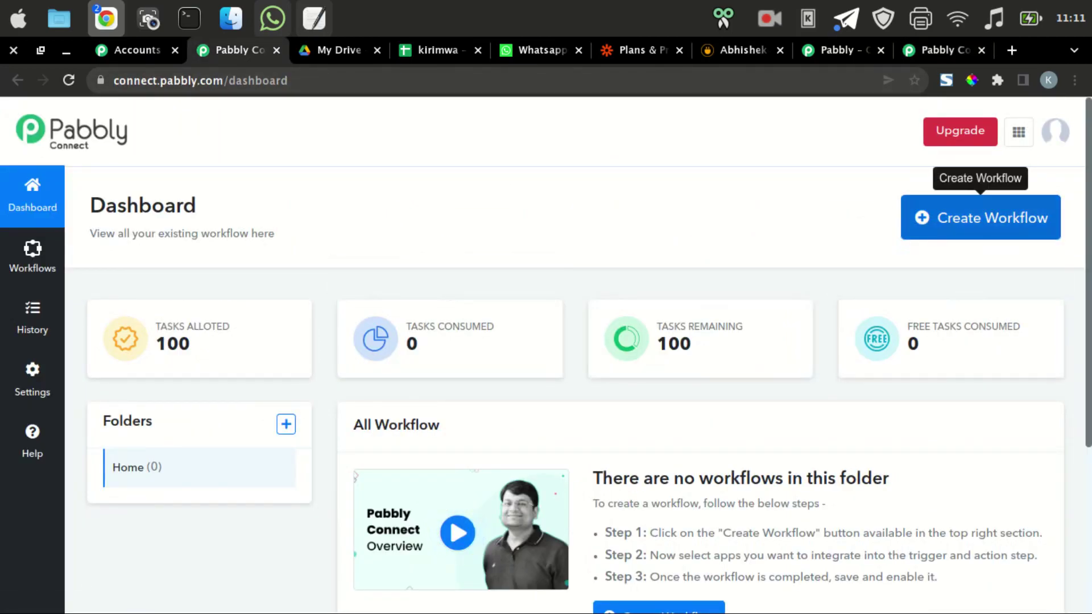
pyautogui.click(980, 218)
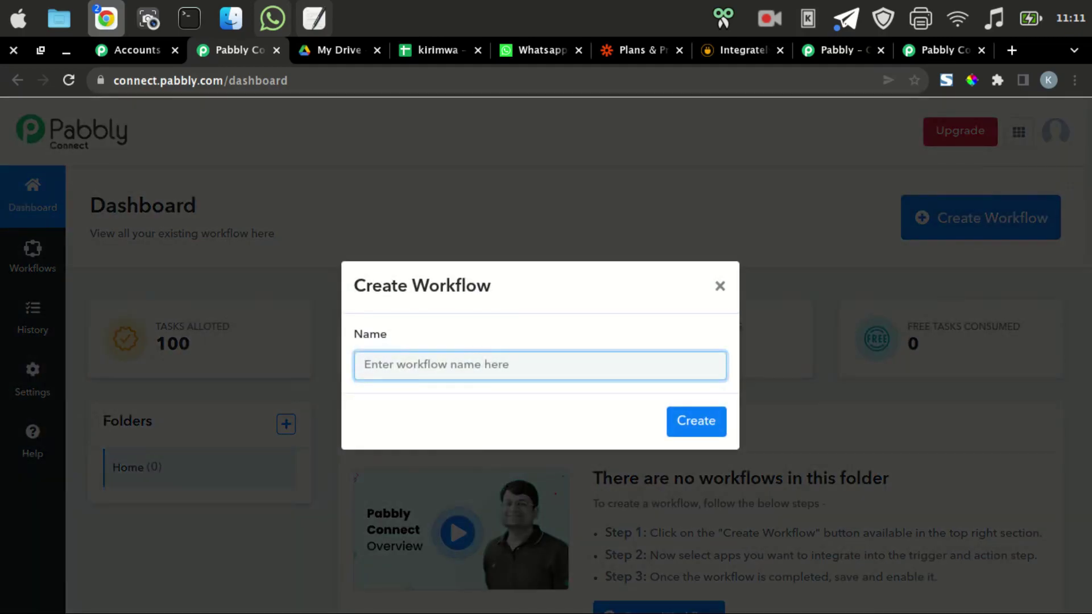
# Enter 'sheetwa' as the workflow name and confirm its creation.
pyautogui.write('sheetwa')
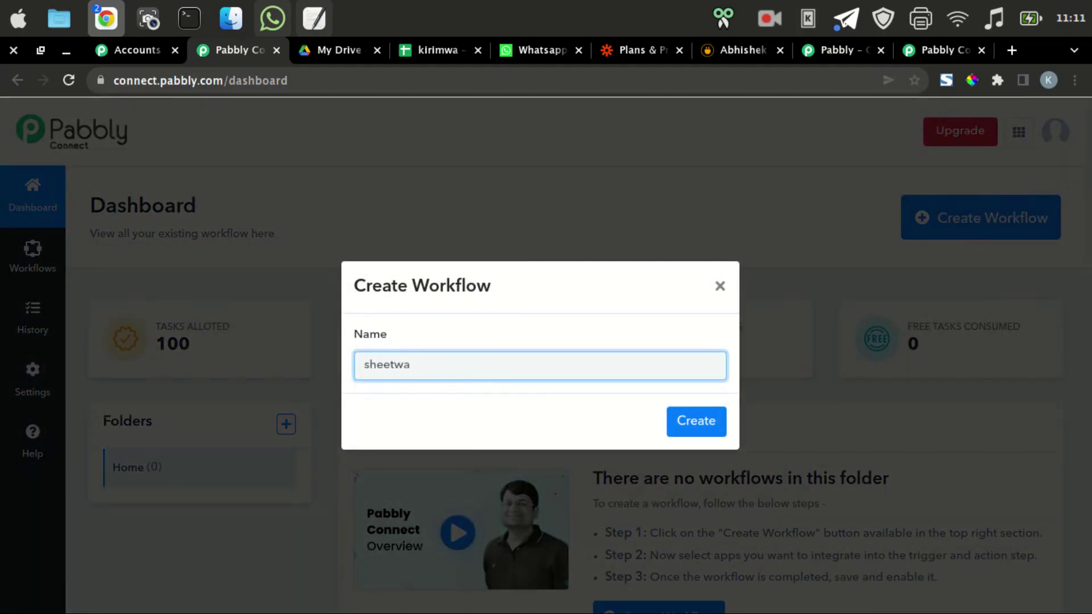
pyautogui.press('Return')
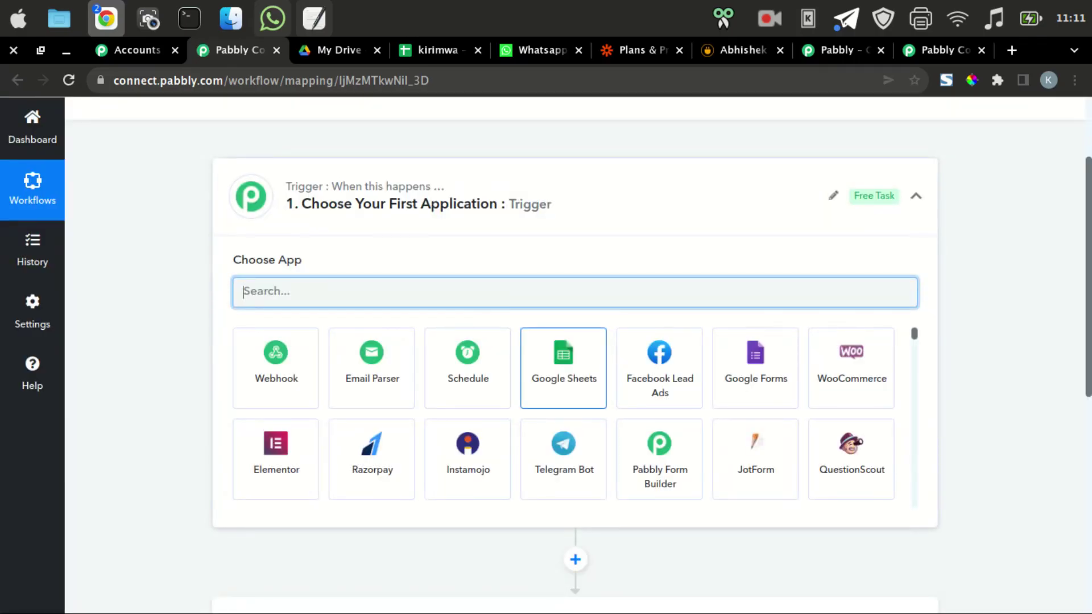
# Set Google Sheets as the trigger app with the New or Updated Spreadsheet Row event.
pyautogui.click(563, 368)
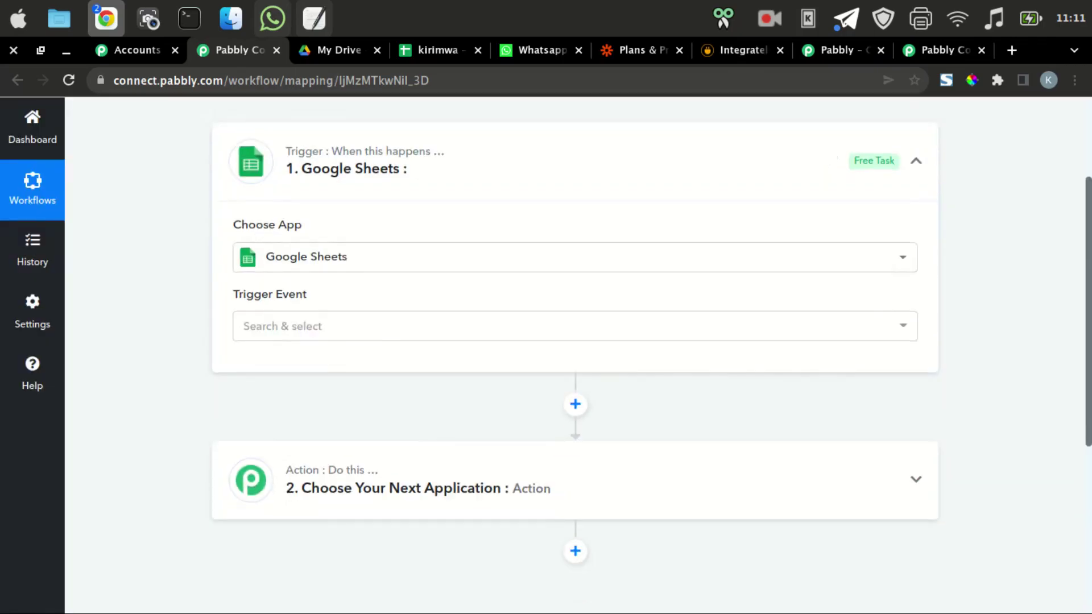
pyautogui.scroll(-2, 575, 398)
pyautogui.scroll(2, 574, 398)
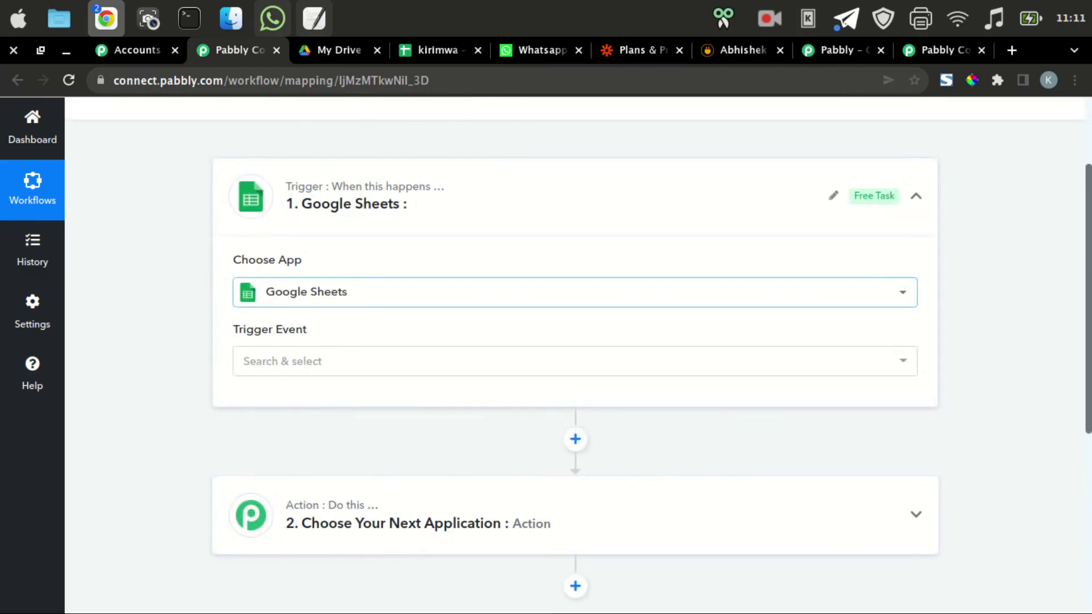
pyautogui.click(569, 361)
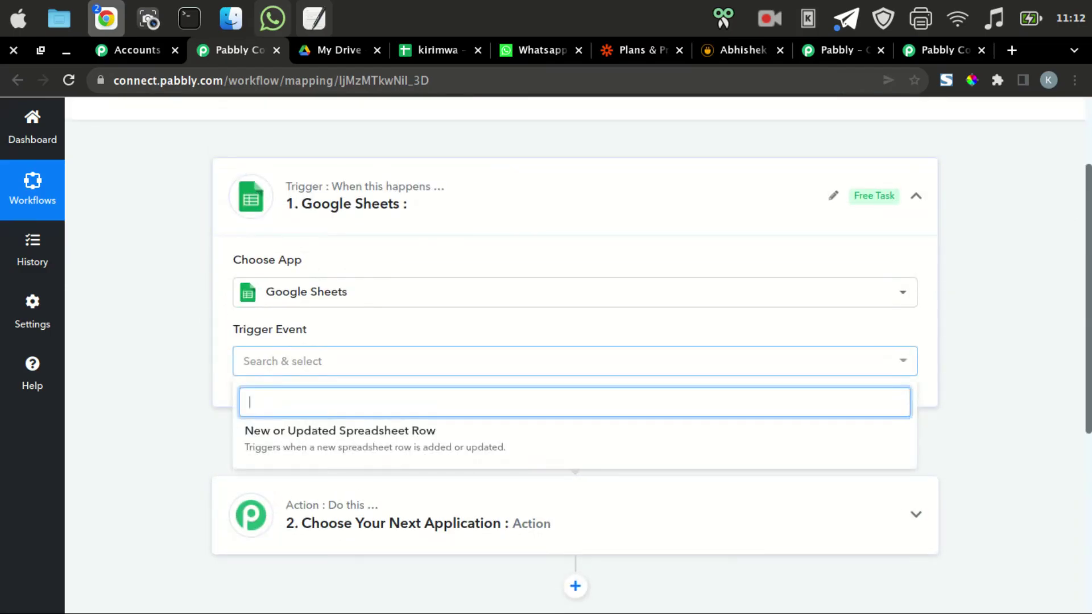
pyautogui.press('Escape')
pyautogui.click(569, 361)
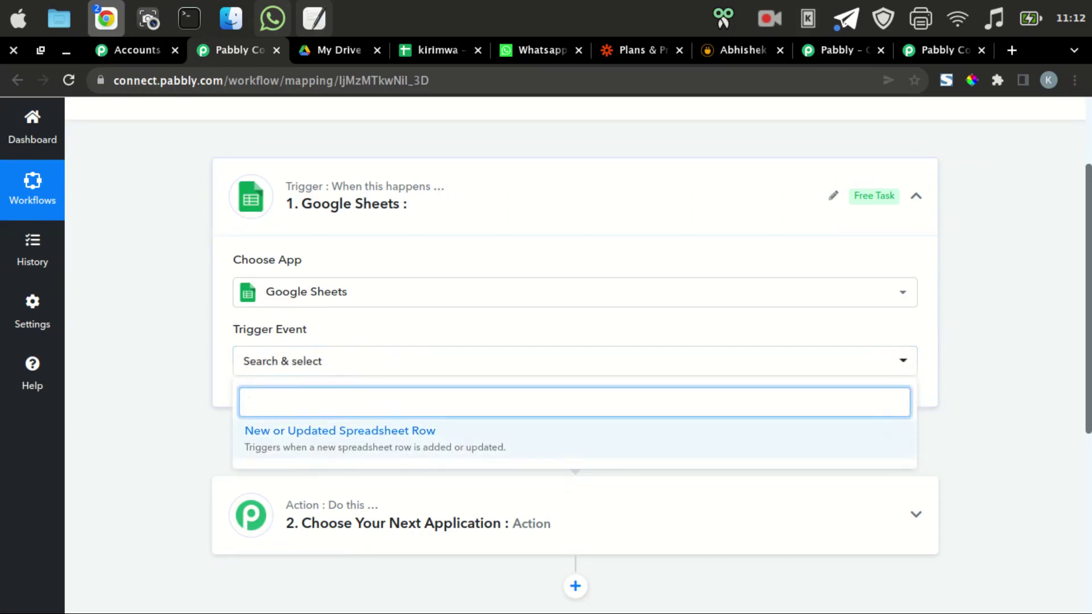
pyautogui.press('Return')
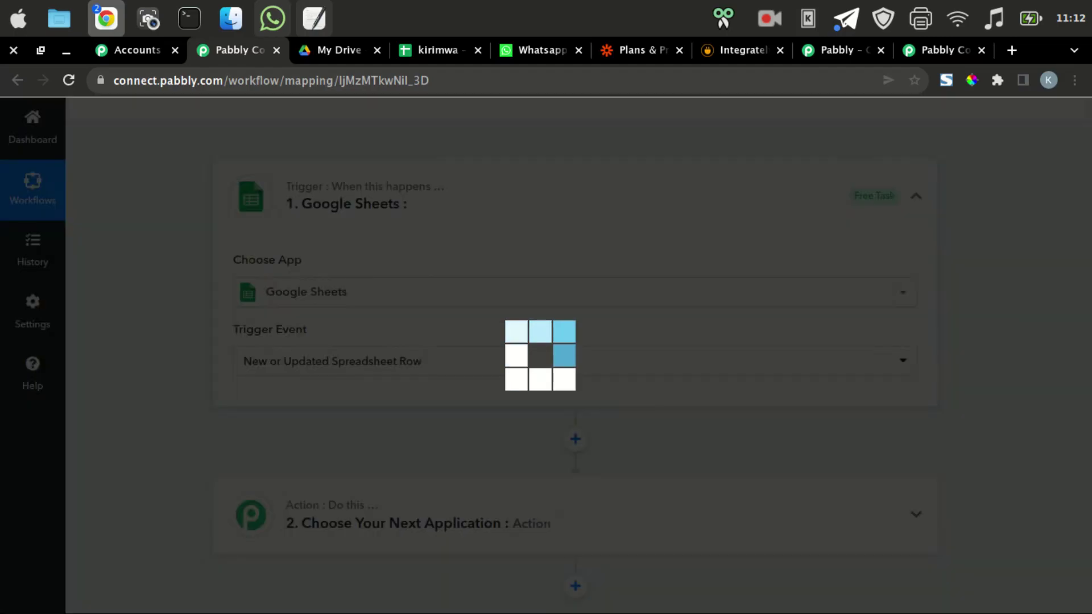
pyautogui.scroll(-4, 575, 356)
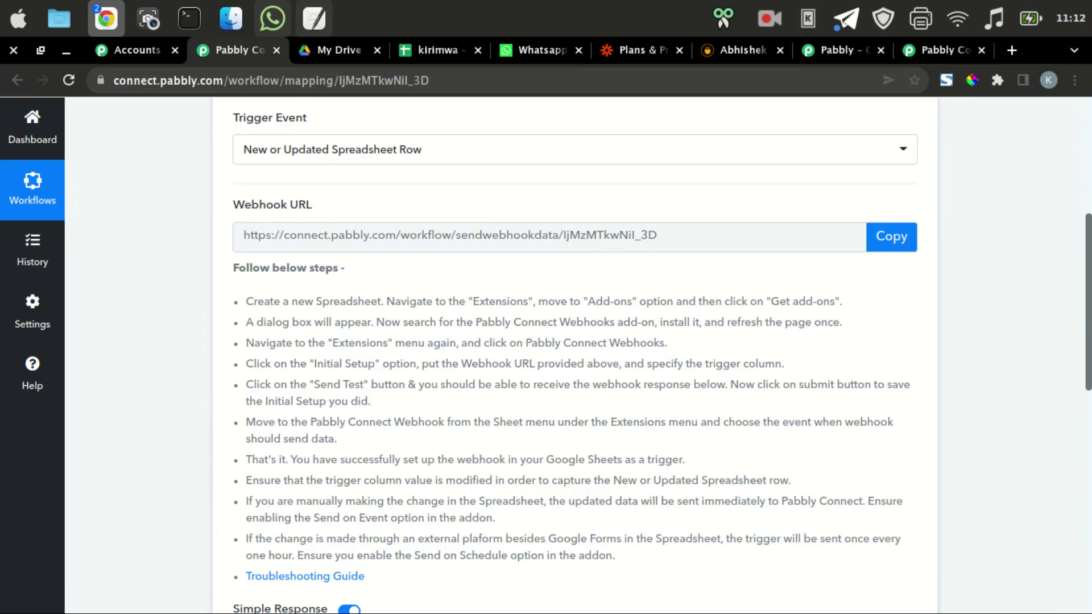
# Open the Workspace Marketplace from the kirimwa spreadsheet's Extensions > Add-ons > Get add-ons menu.
pyautogui.click(438, 50)
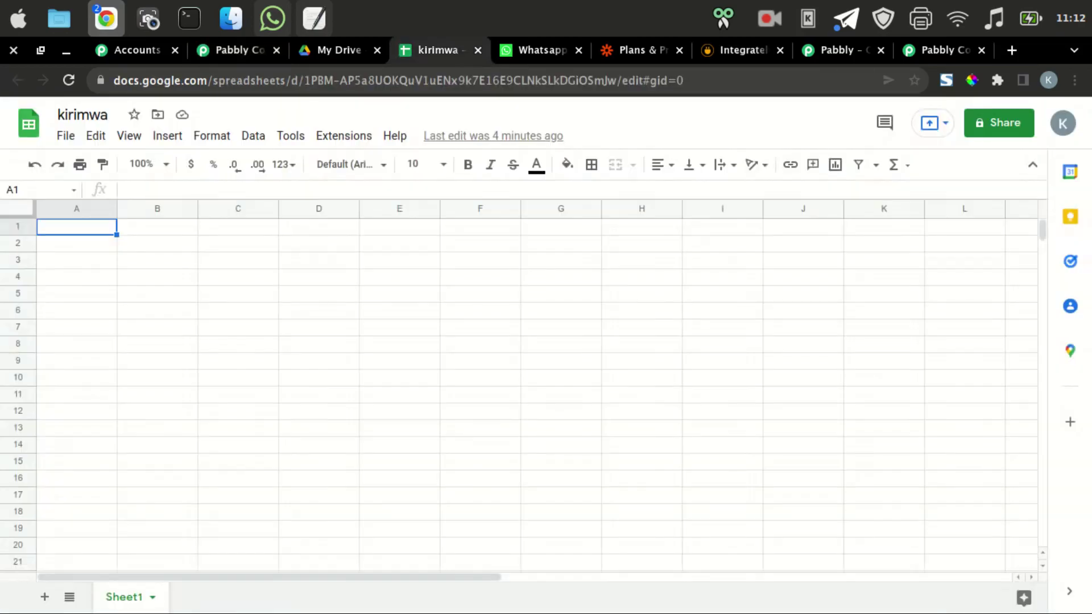
pyautogui.click(343, 135)
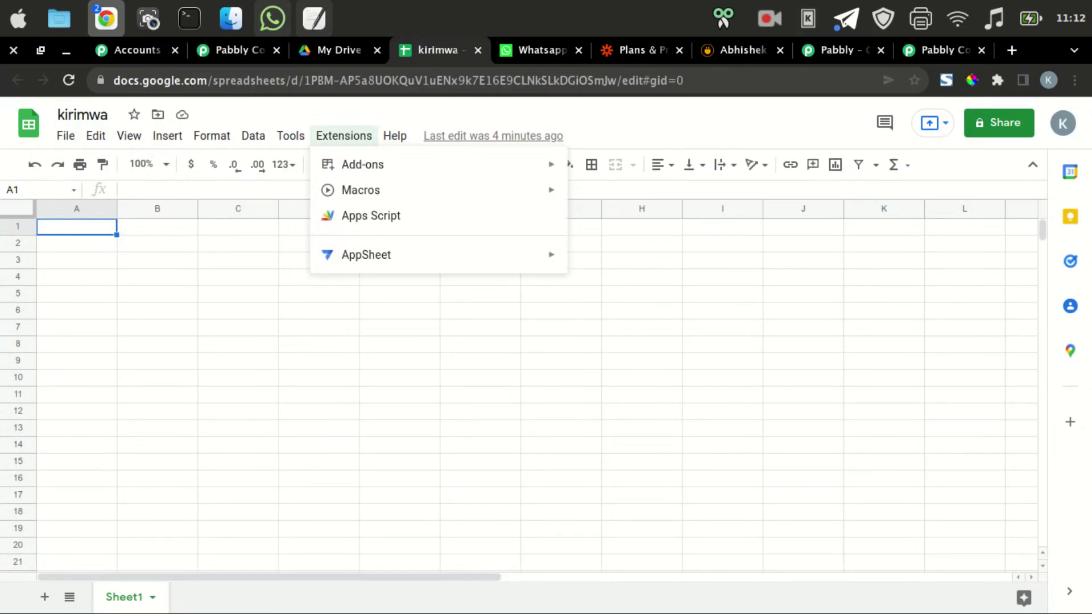
pyautogui.moveTo(364, 164)
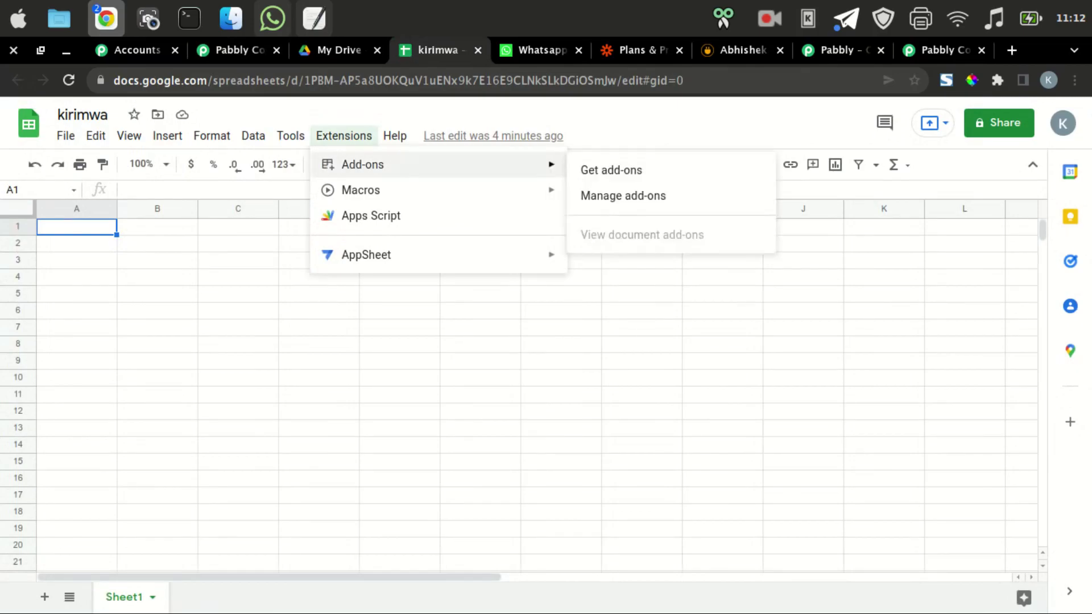
pyautogui.click(611, 170)
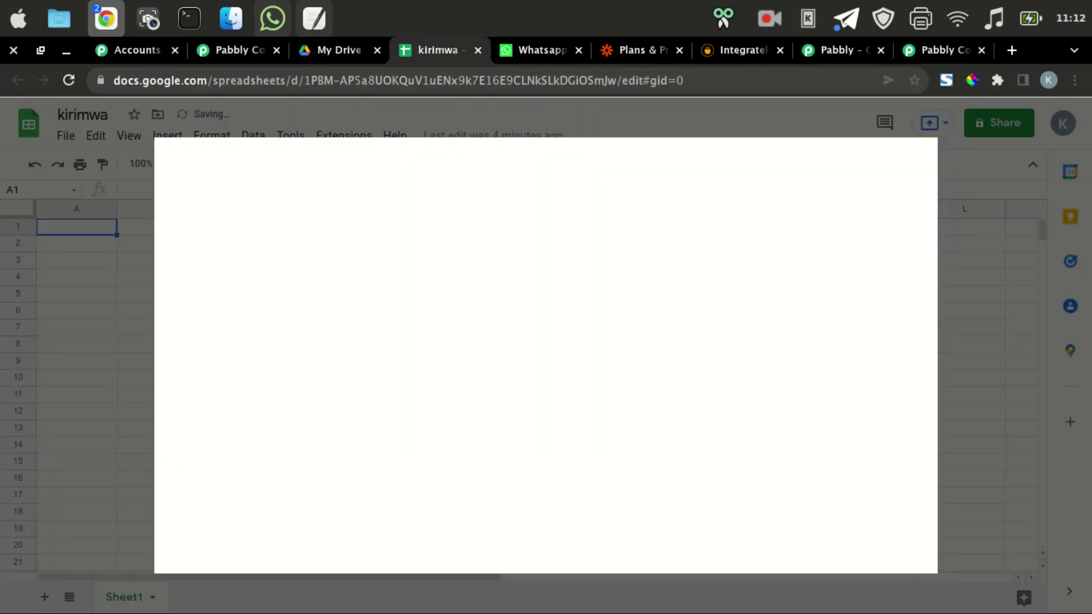
# Search the Marketplace for 'Pabbly Connect Webhooks', copied from the workflow instructions, and open its listing.
pyautogui.click(239, 50)
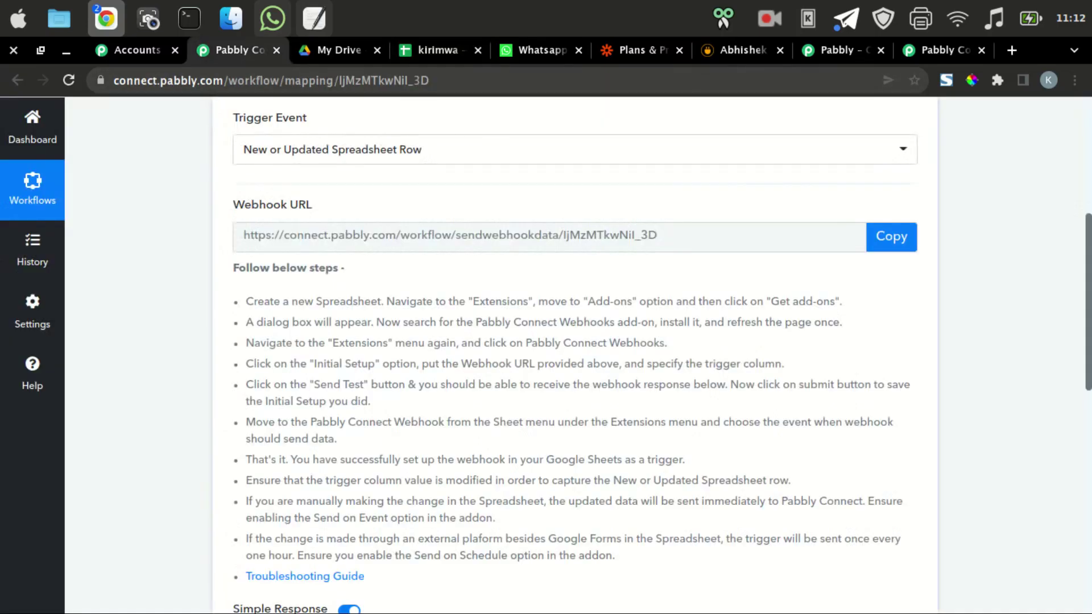
pyautogui.scroll(-2, 569, 352)
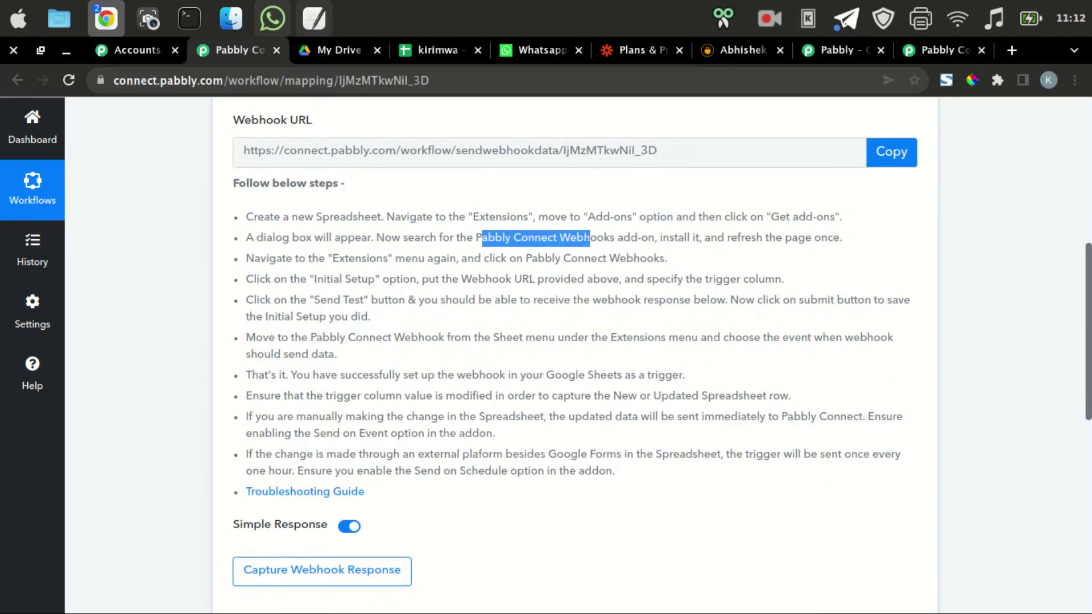
pyautogui.moveTo(475, 237); pyautogui.dragTo(614, 237)
pyautogui.hotkey('ctrl', 'c')
pyautogui.rightClick(585, 239)
pyautogui.click(617, 251)
pyautogui.click(438, 50)
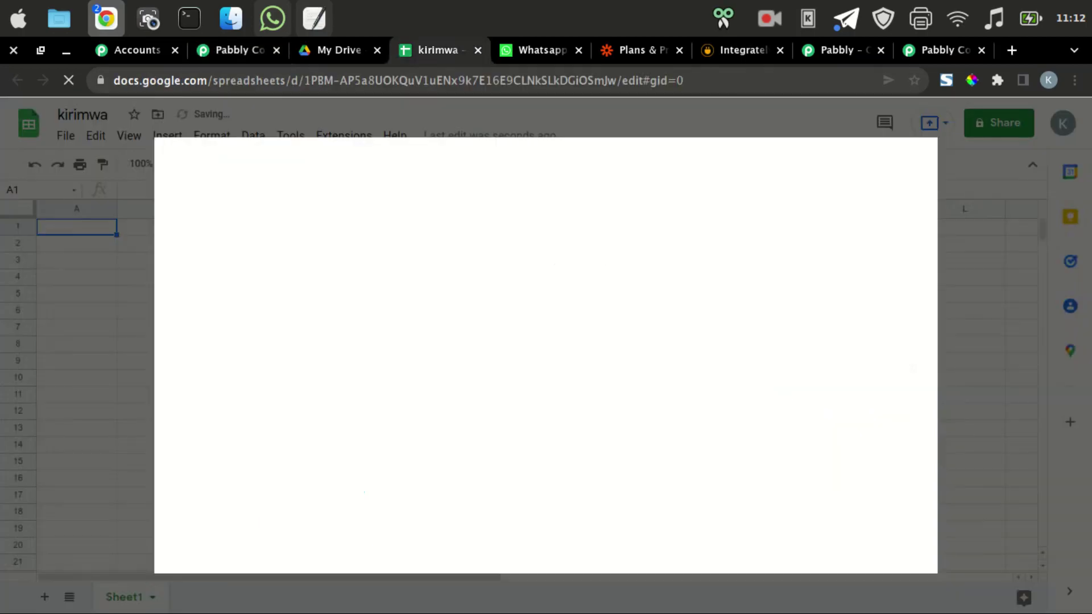
pyautogui.rightClick(622, 164)
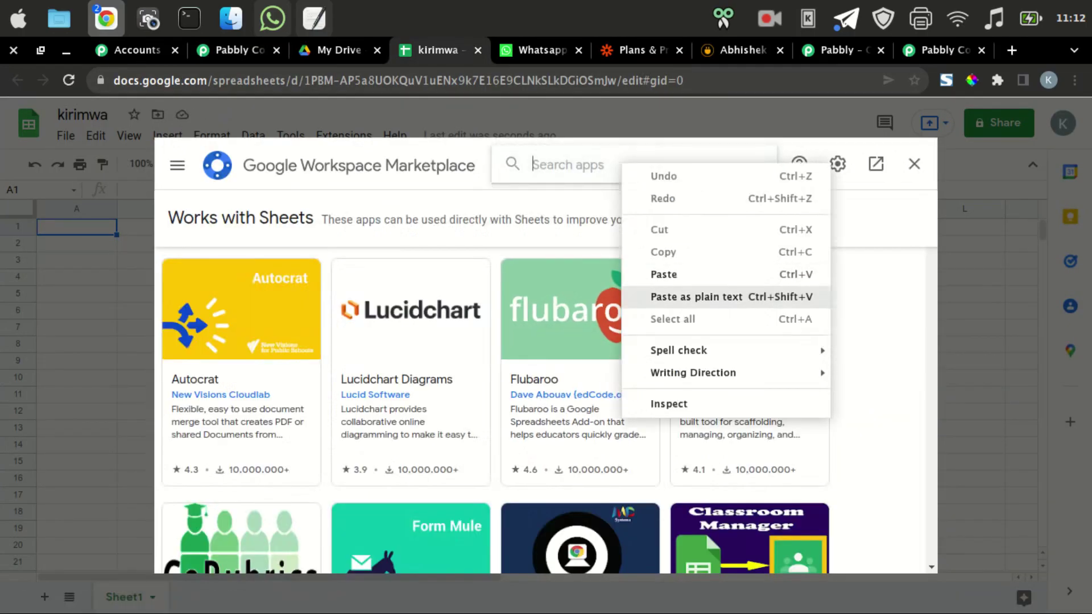
pyautogui.click(664, 274)
pyautogui.press('Return')
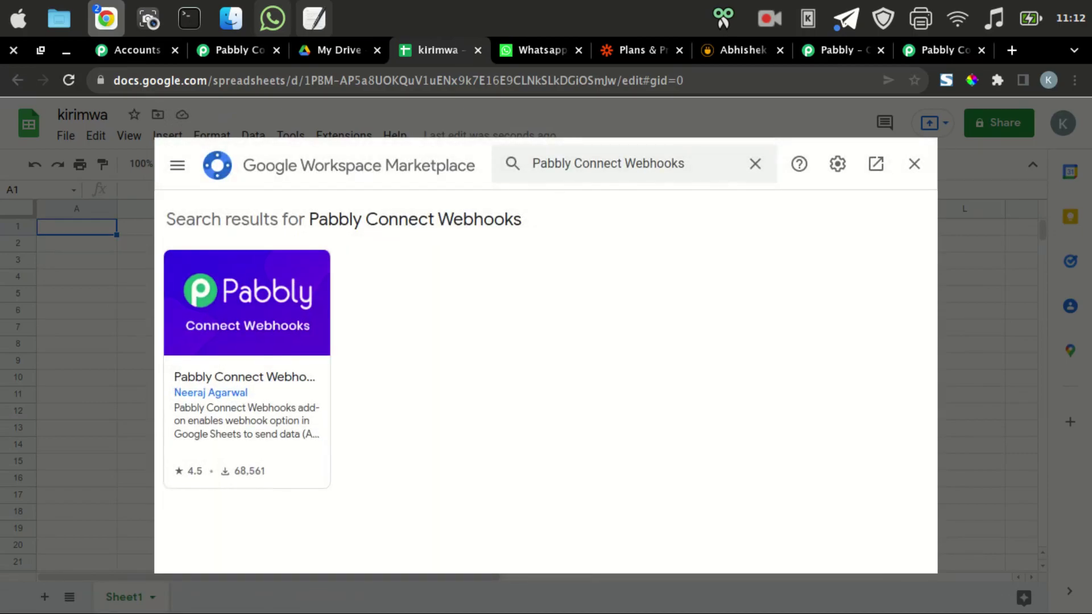
pyautogui.click(246, 318)
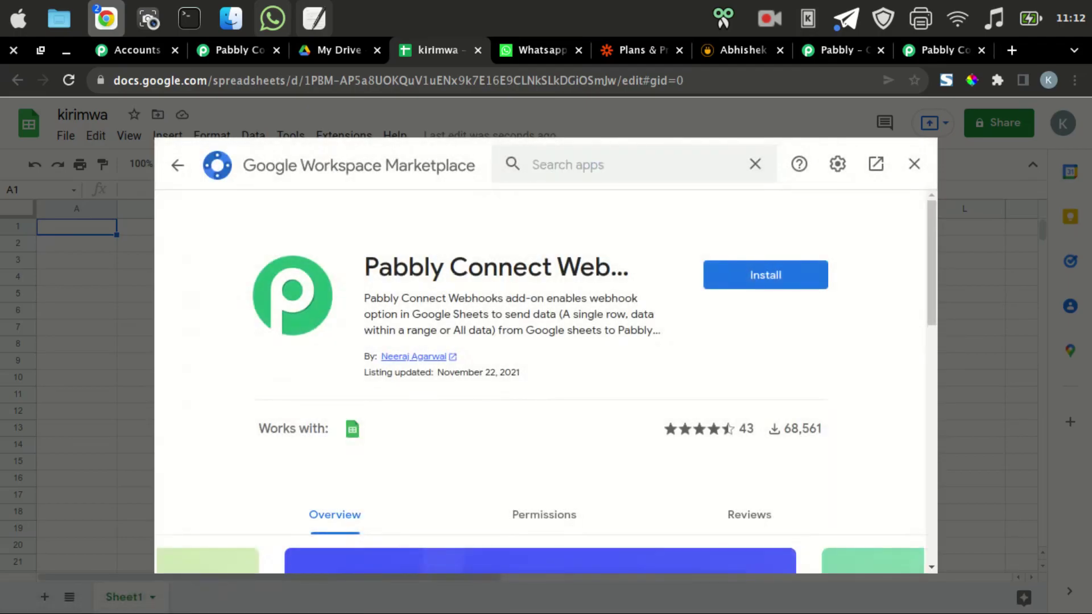
# Install Pabbly Connect Webhooks with the chosen Google account and allowed access, then return to Pabbly Connect.
pyautogui.click(765, 275)
pyautogui.click(662, 446)
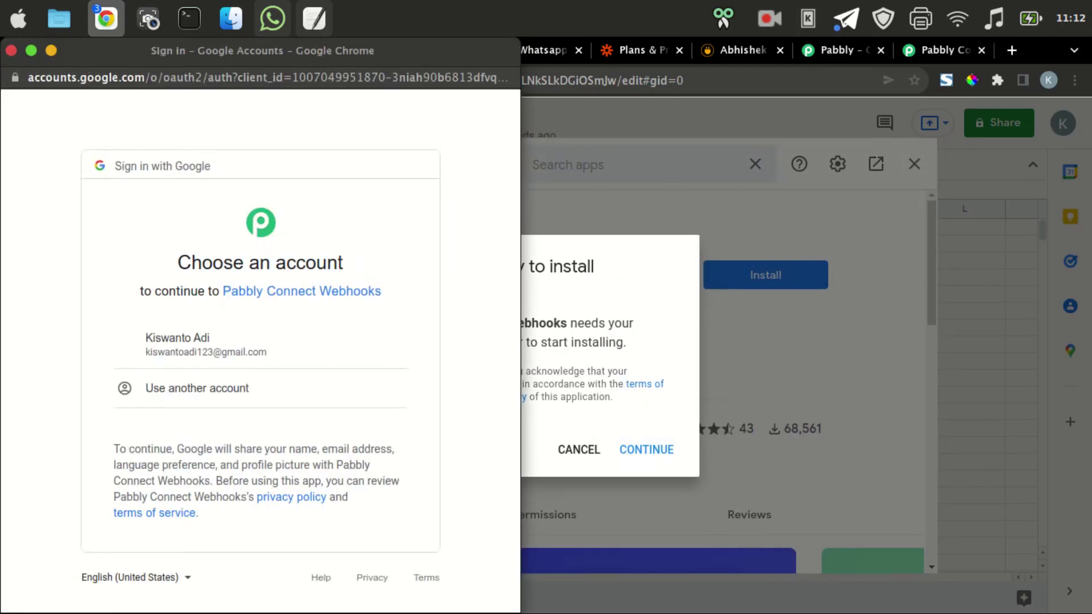
pyautogui.click(260, 344)
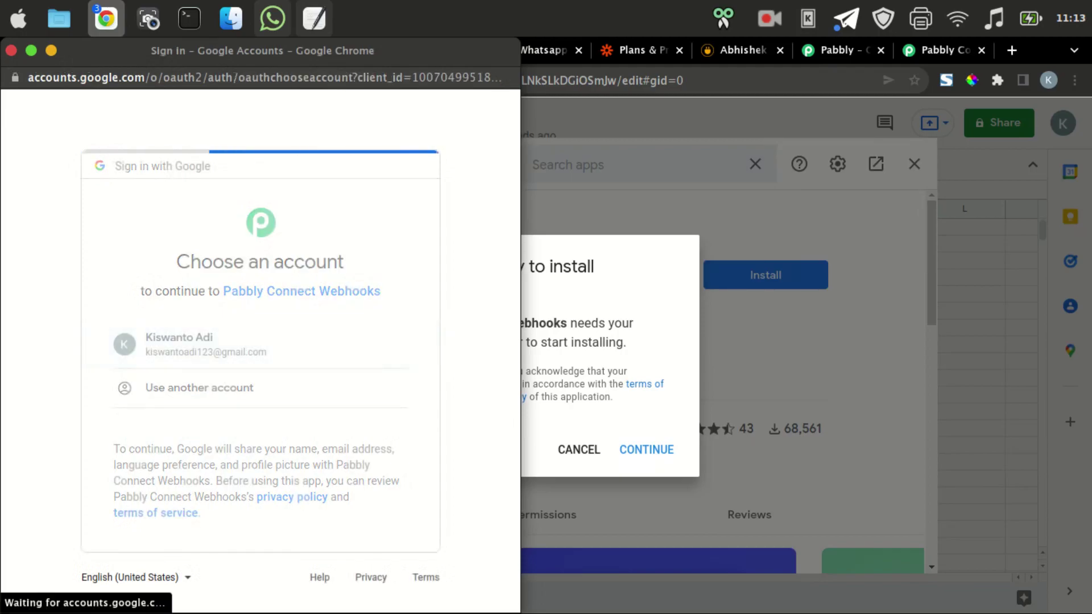
pyautogui.scroll(-5, 260, 347)
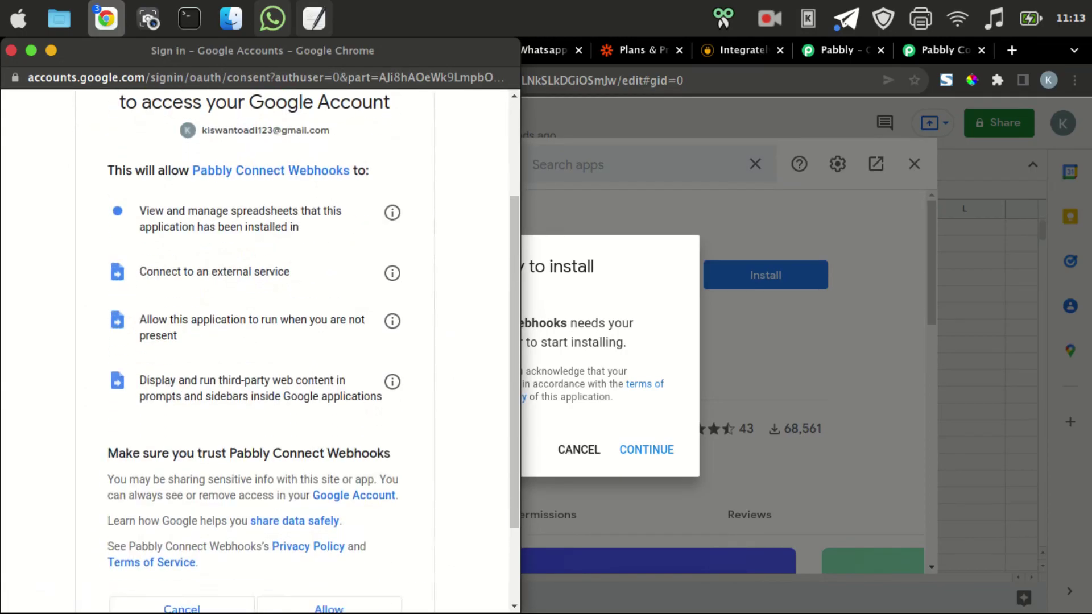
pyautogui.click(329, 497)
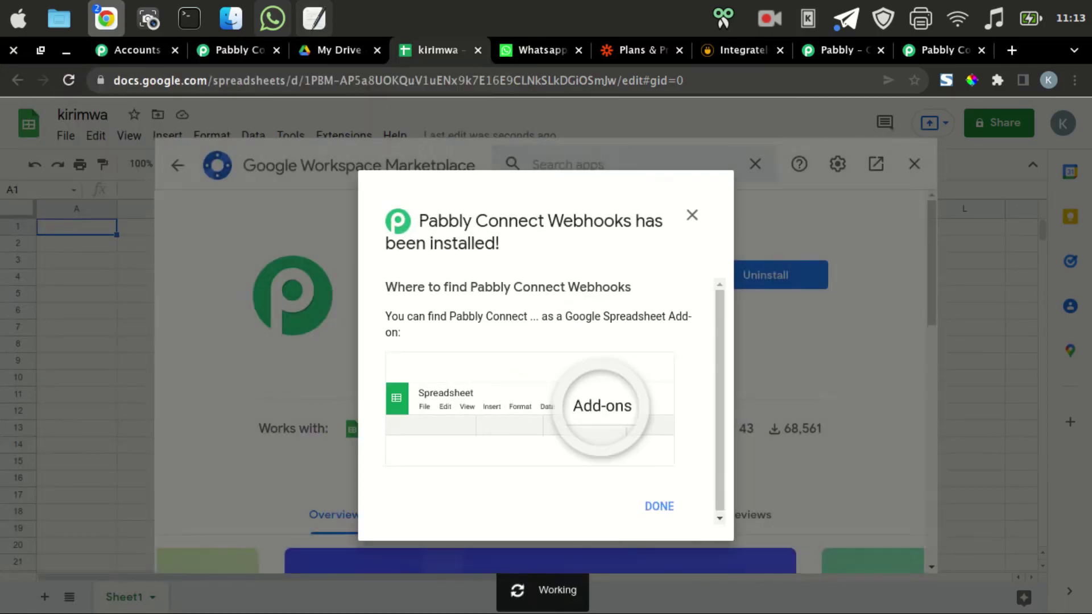
pyautogui.click(658, 506)
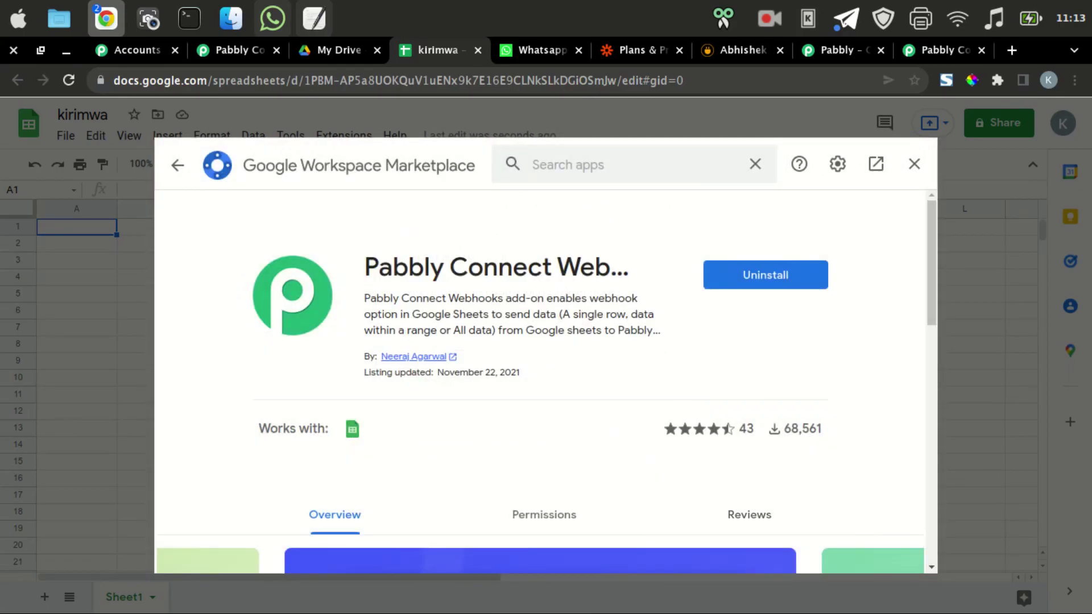
pyautogui.hotkey('ctrl', '2')
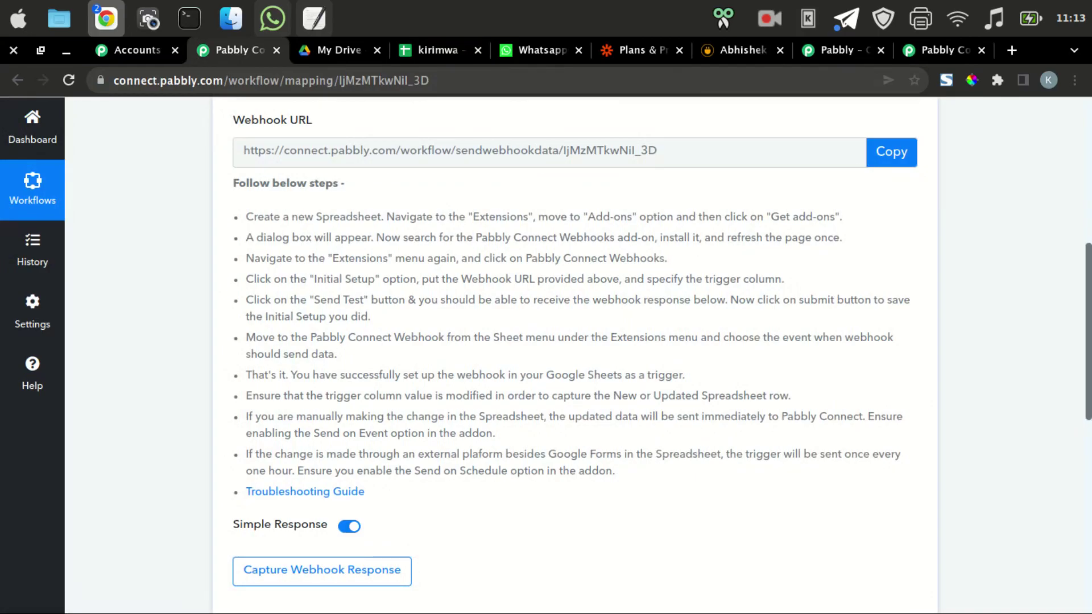
# Note the 'refresh the page once.' instruction, then return to kirimwa and close the Marketplace.
pyautogui.moveTo(726, 238); pyautogui.dragTo(841, 237)
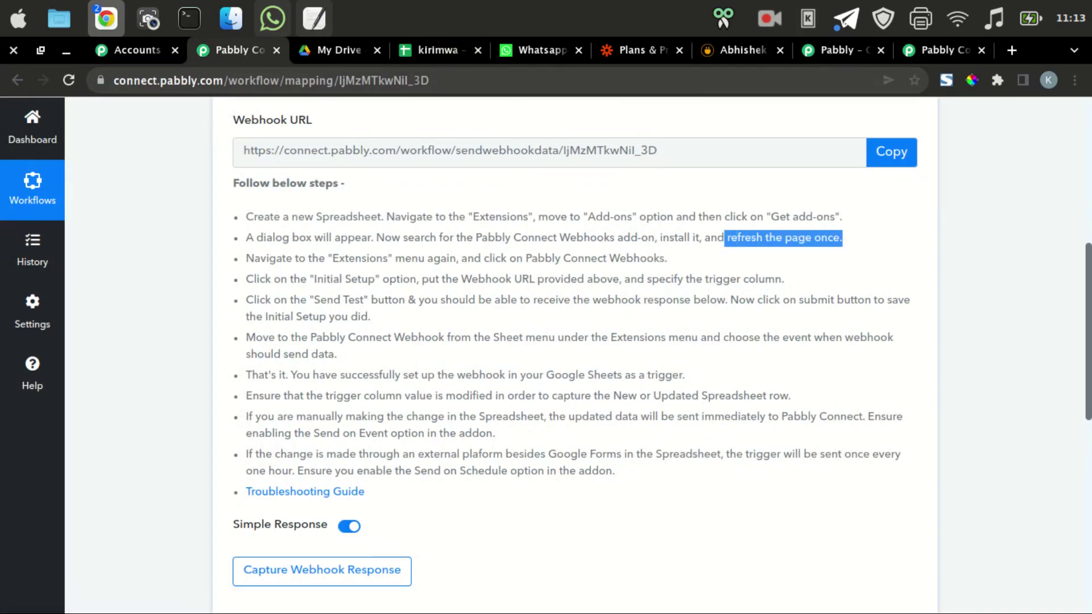
pyautogui.click(842, 238)
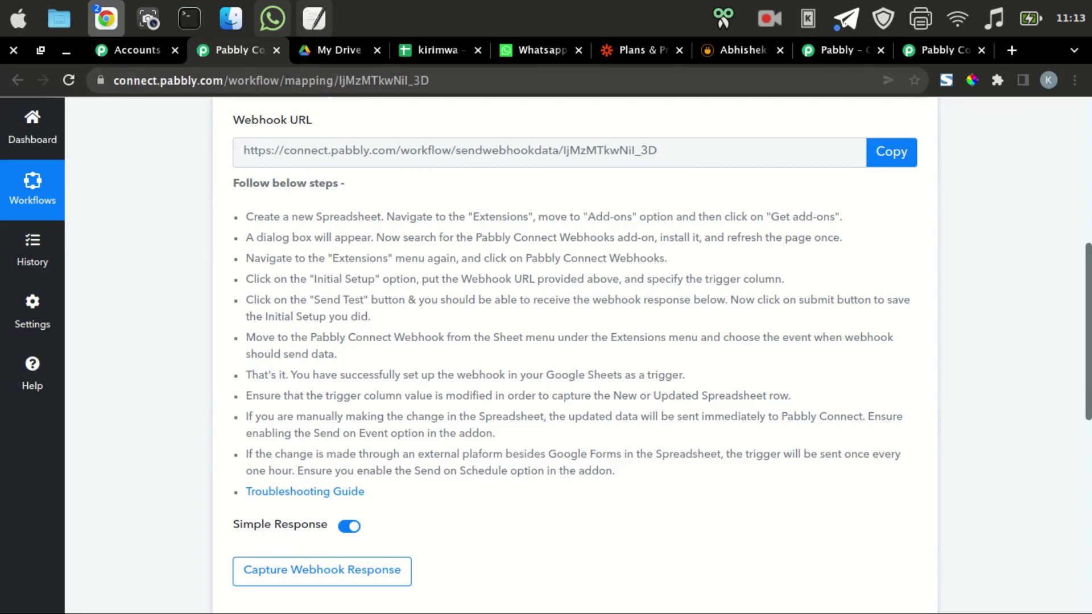
pyautogui.hotkey('ctrl', '4')
pyautogui.press('Escape')
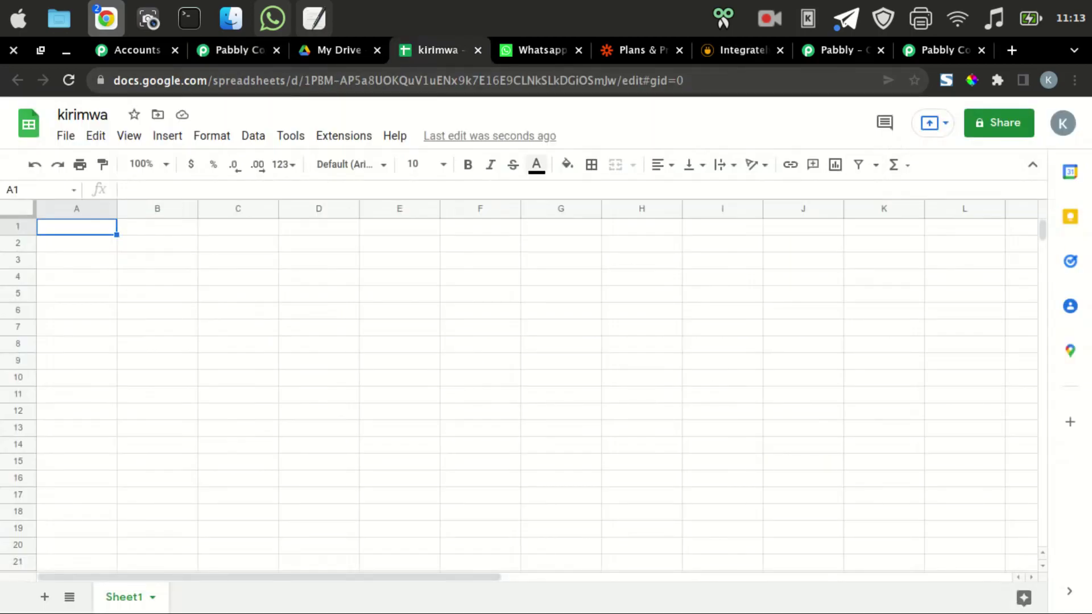
# Check the Extensions menu, then reload the kirimwa spreadsheet so the add-on loads.
pyautogui.click(343, 135)
pyautogui.moveTo(410, 293)
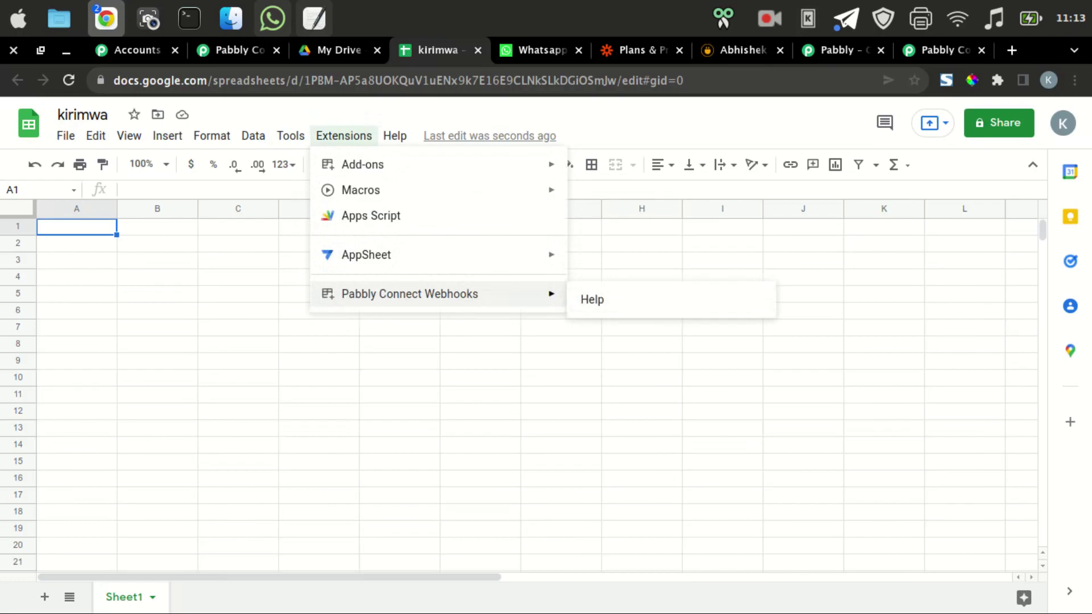
pyautogui.click(480, 344)
pyautogui.click(69, 80)
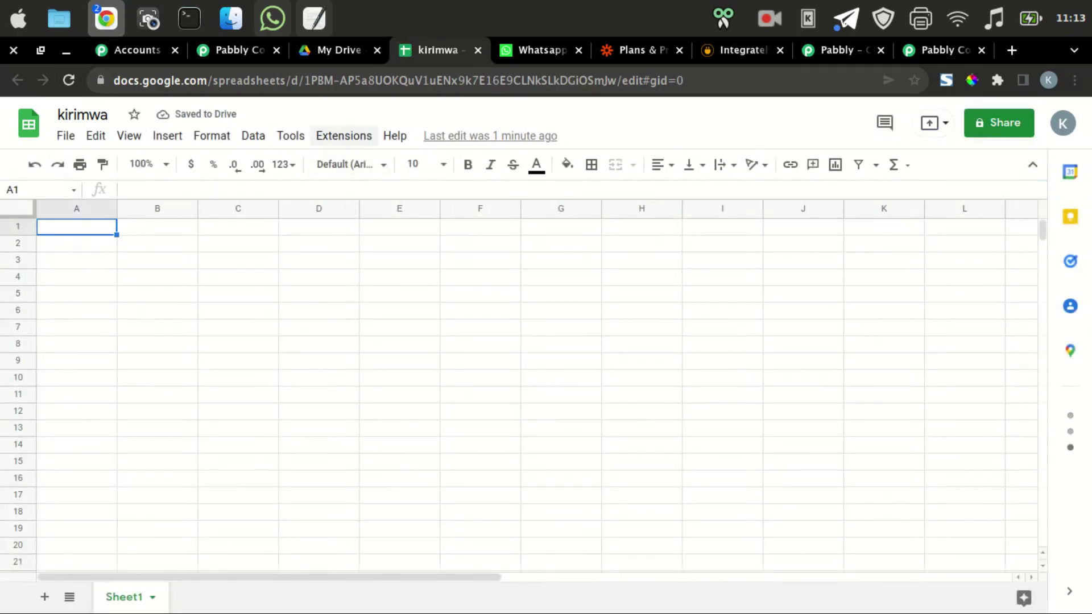
# Open Extensions > Pabbly Connect Webhooks > Initial Setup.
pyautogui.click(343, 135)
pyautogui.click(343, 135)
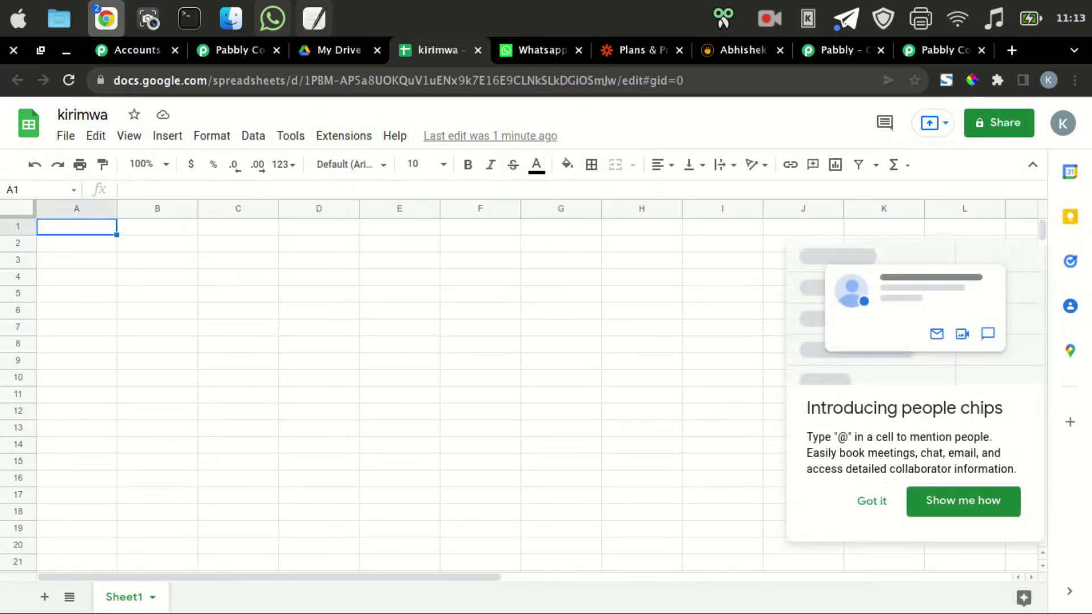
pyautogui.click(343, 135)
pyautogui.click(344, 136)
pyautogui.click(344, 135)
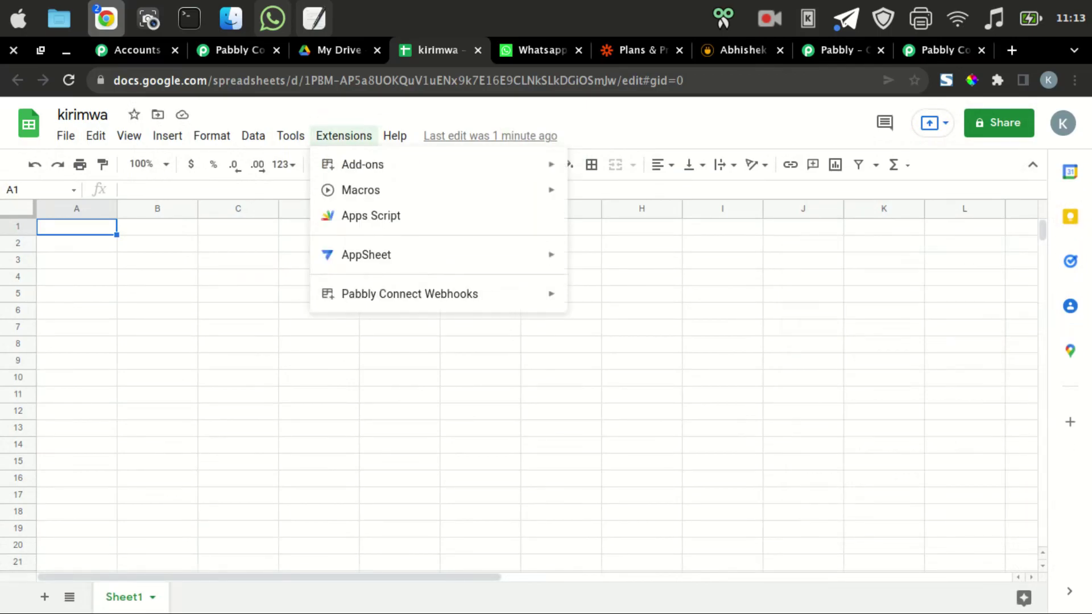
pyautogui.moveTo(409, 294)
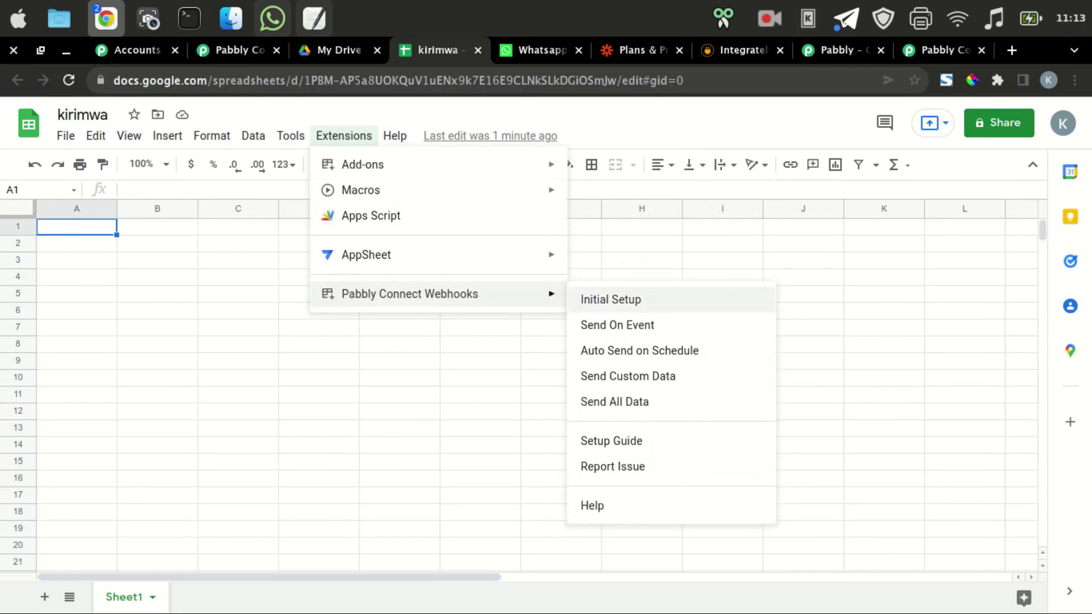
pyautogui.click(611, 299)
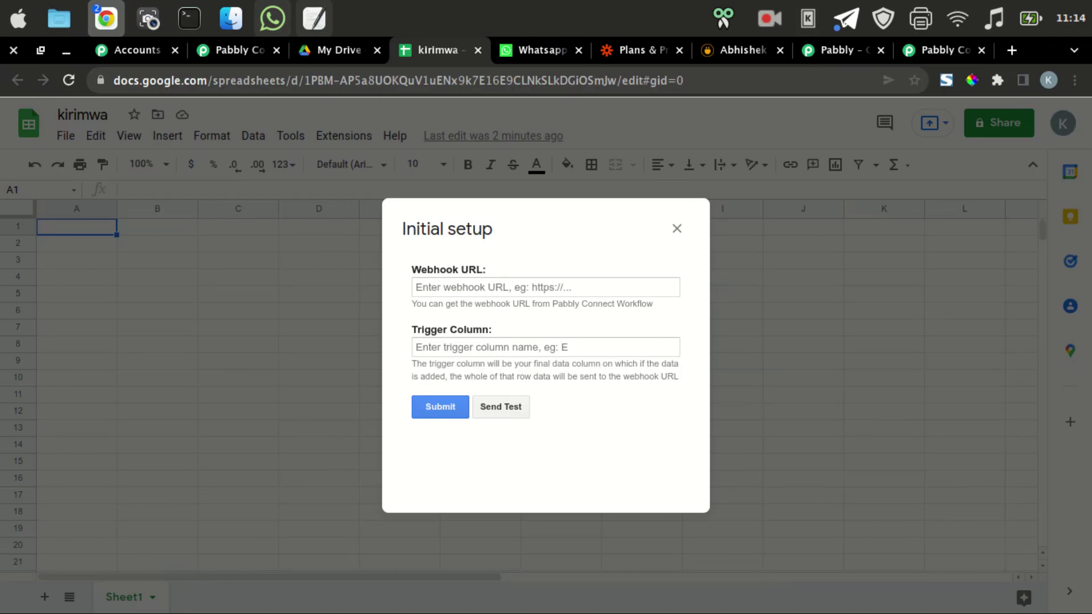
pyautogui.click(545, 287)
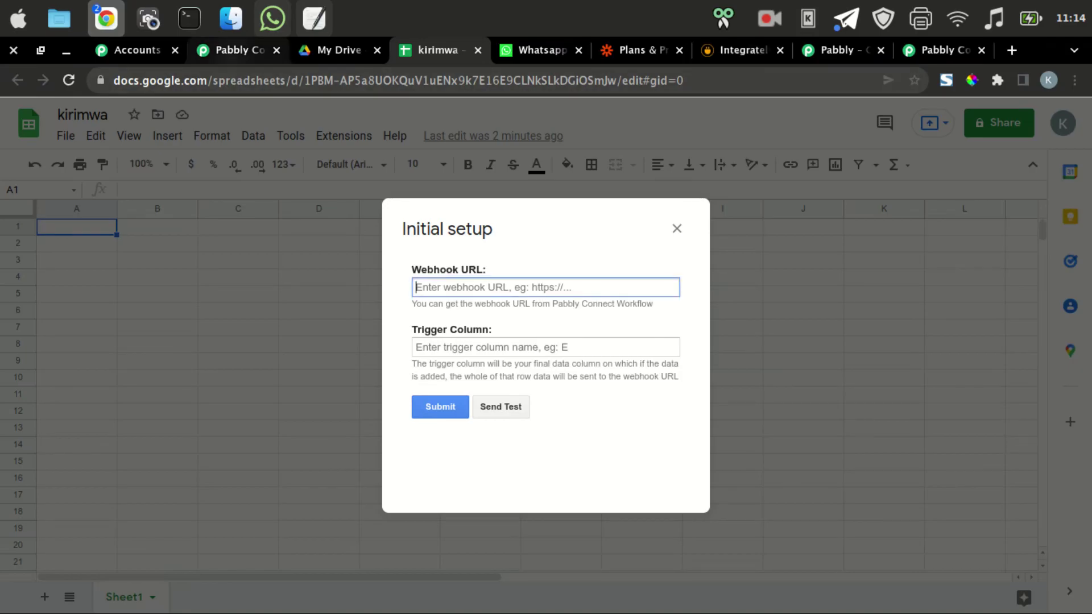
pyautogui.click(233, 50)
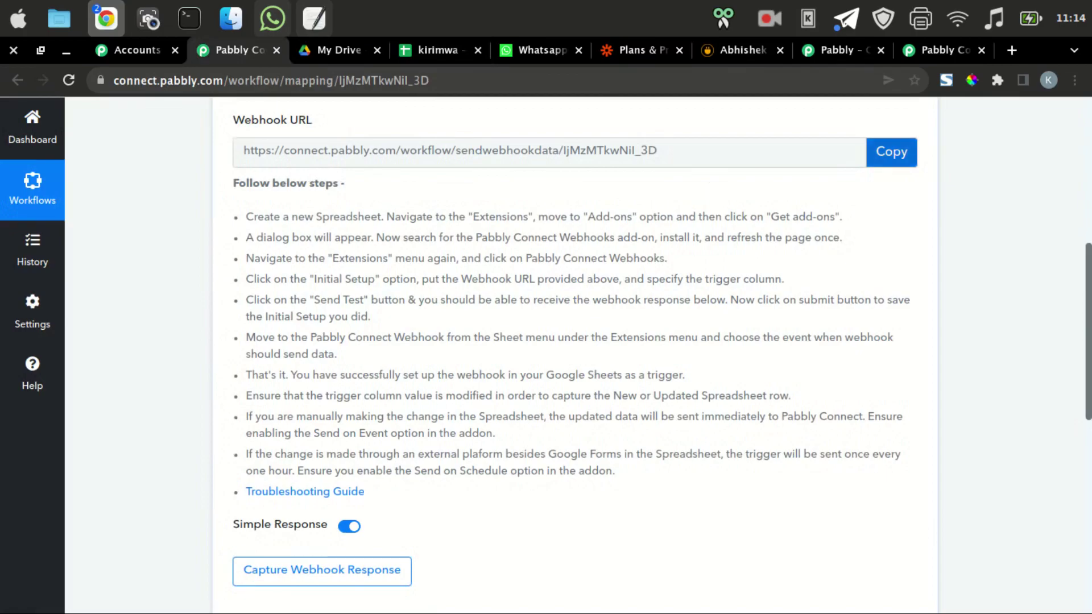
pyautogui.click(891, 152)
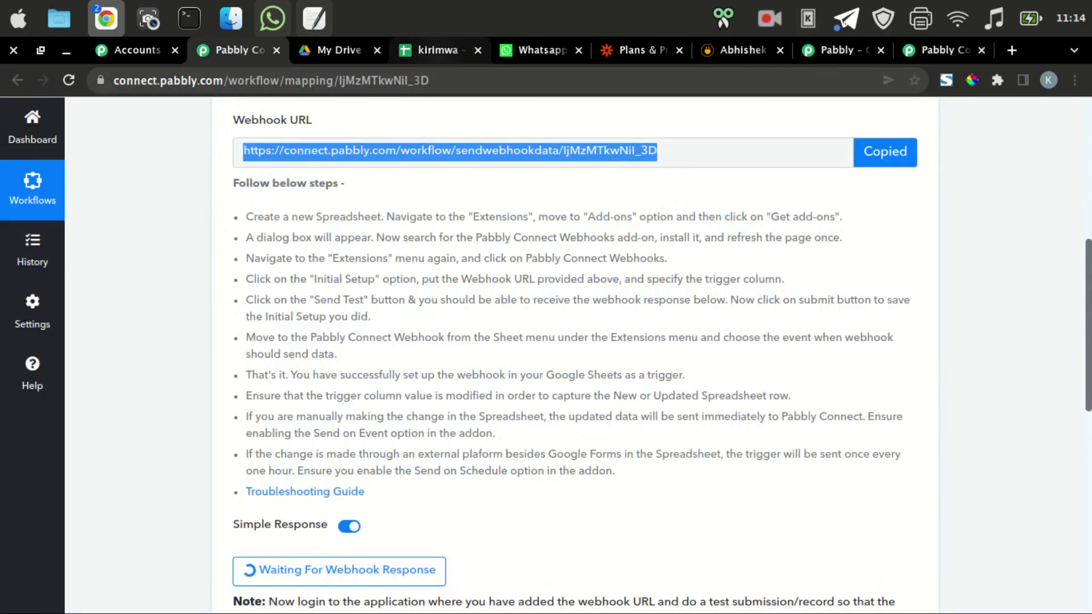
pyautogui.click(439, 50)
pyautogui.rightClick(458, 284)
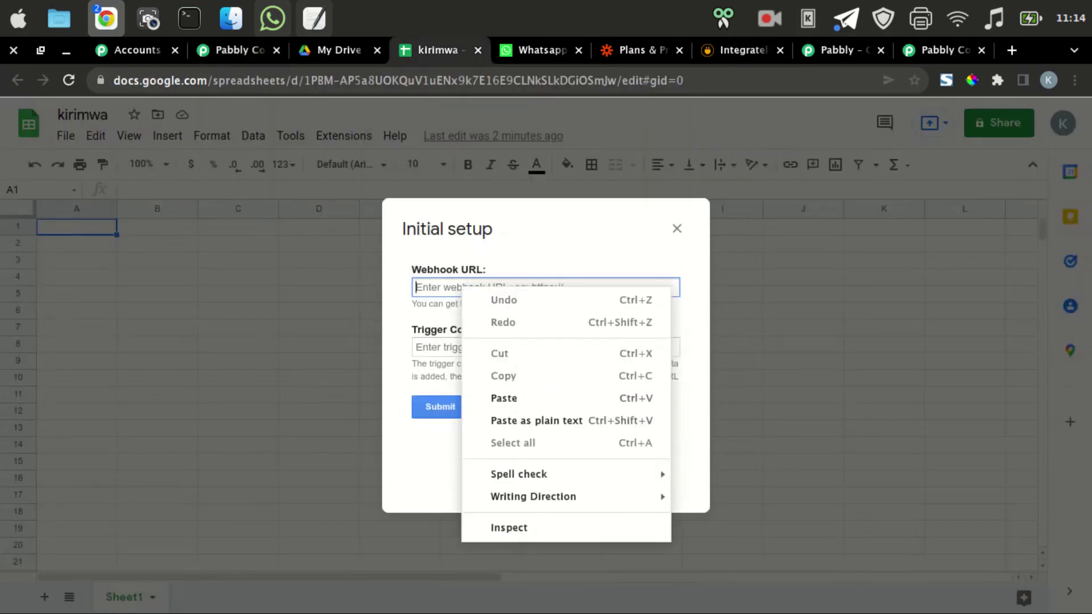
pyautogui.click(476, 394)
pyautogui.click(432, 347)
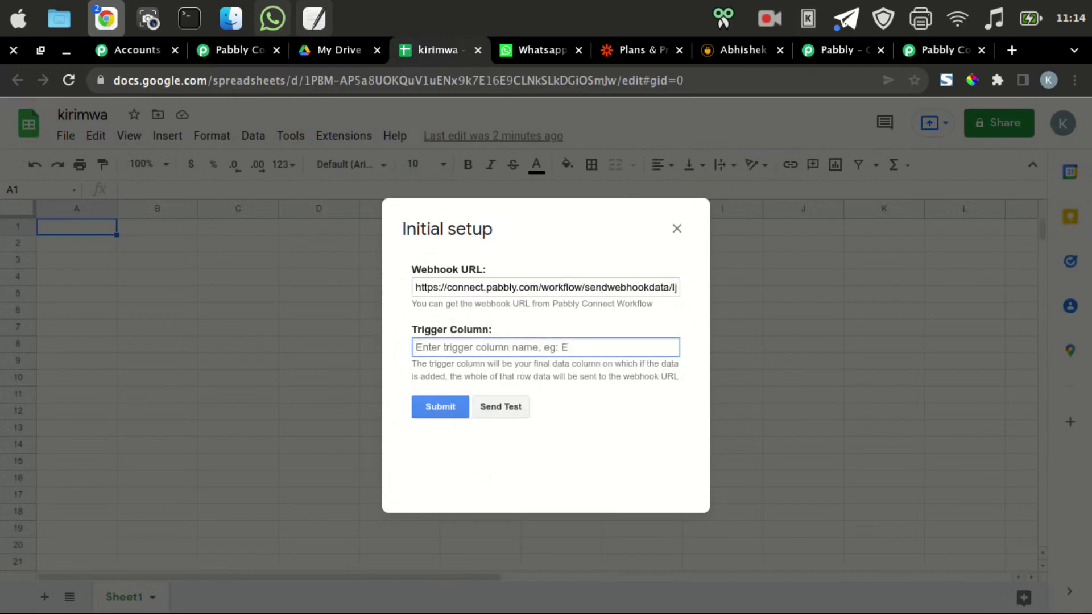
pyautogui.write('zF')
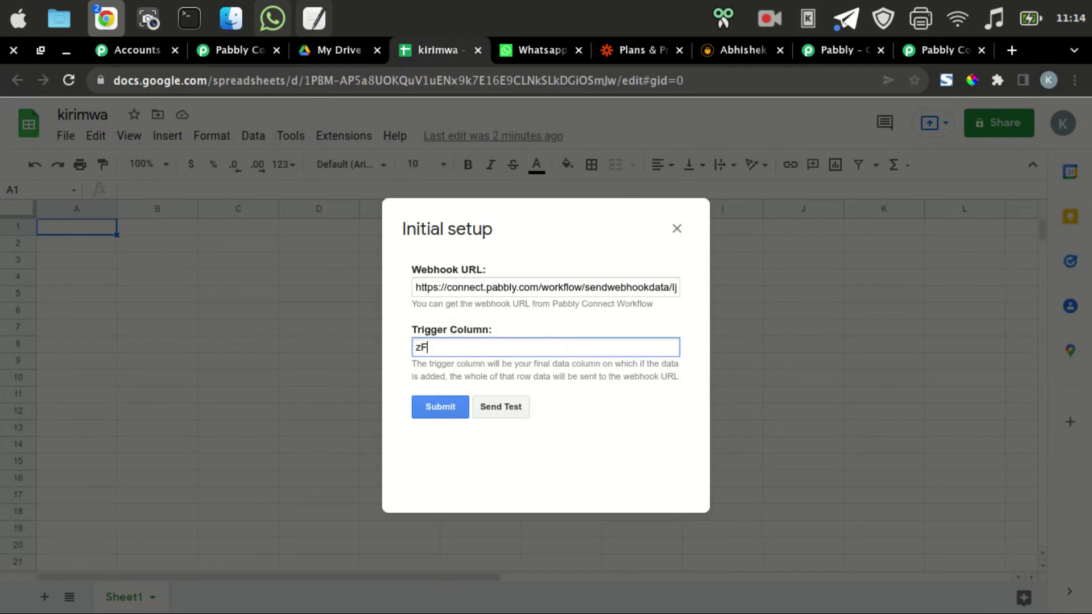
pyautogui.press('BackSpace')
pyautogui.press('BackSpace')
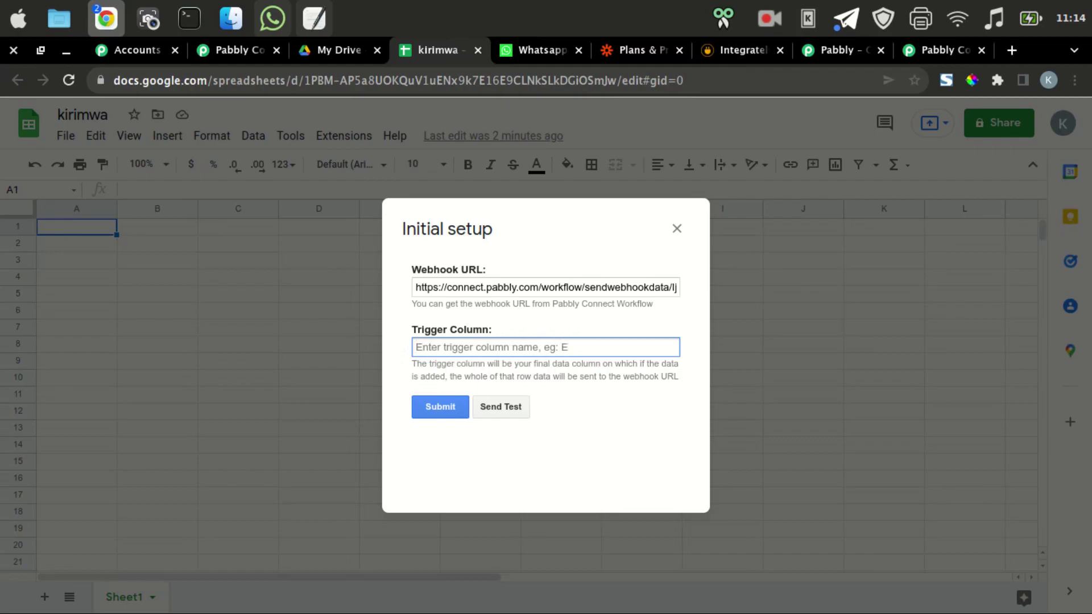
pyautogui.write('C')
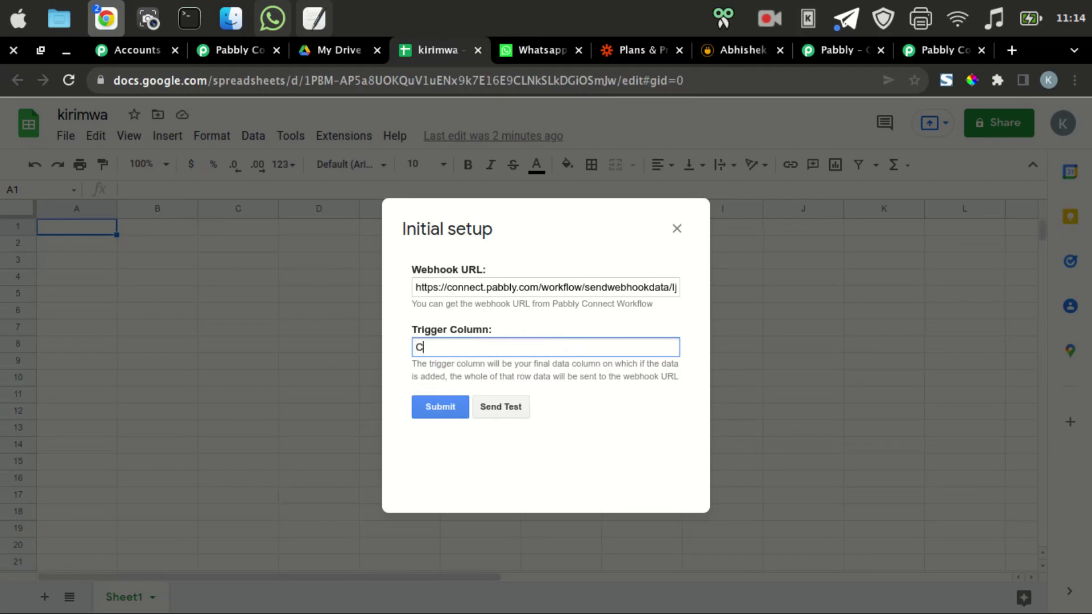
pyautogui.click(440, 406)
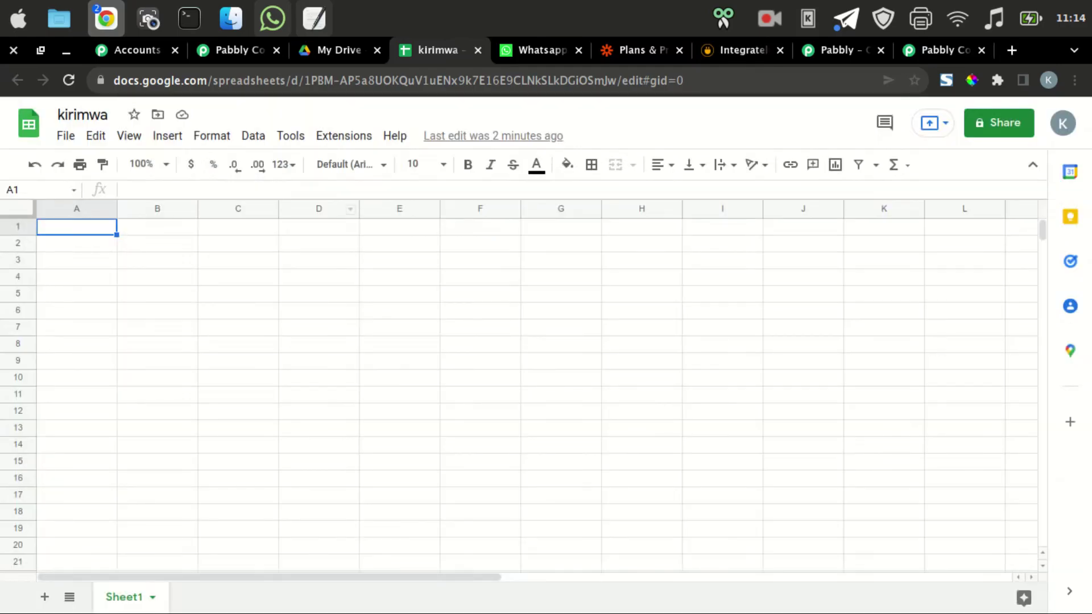
pyautogui.click(239, 50)
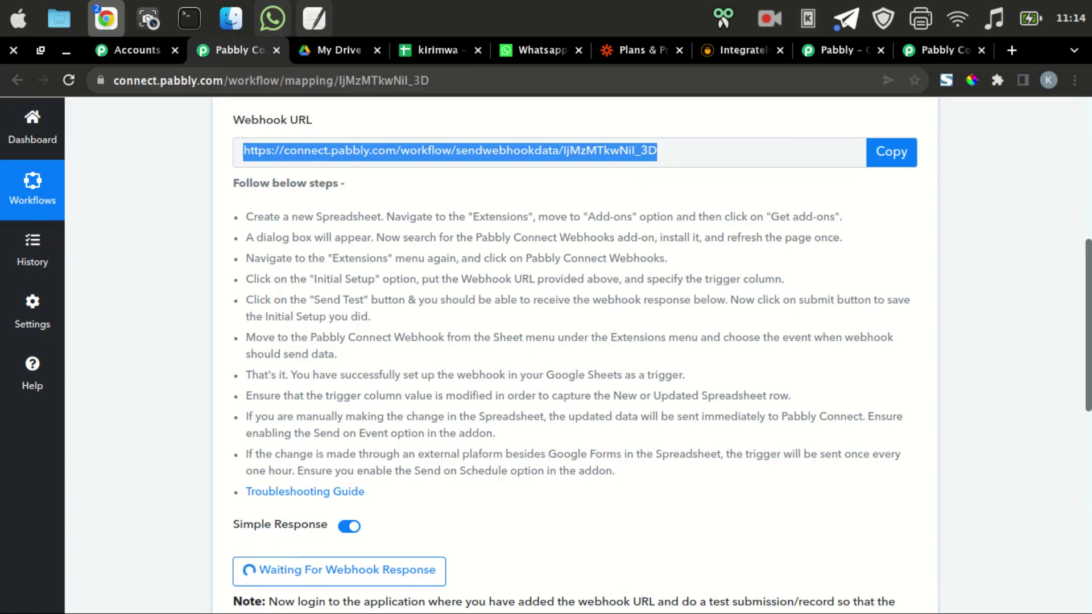
pyautogui.click(450, 151)
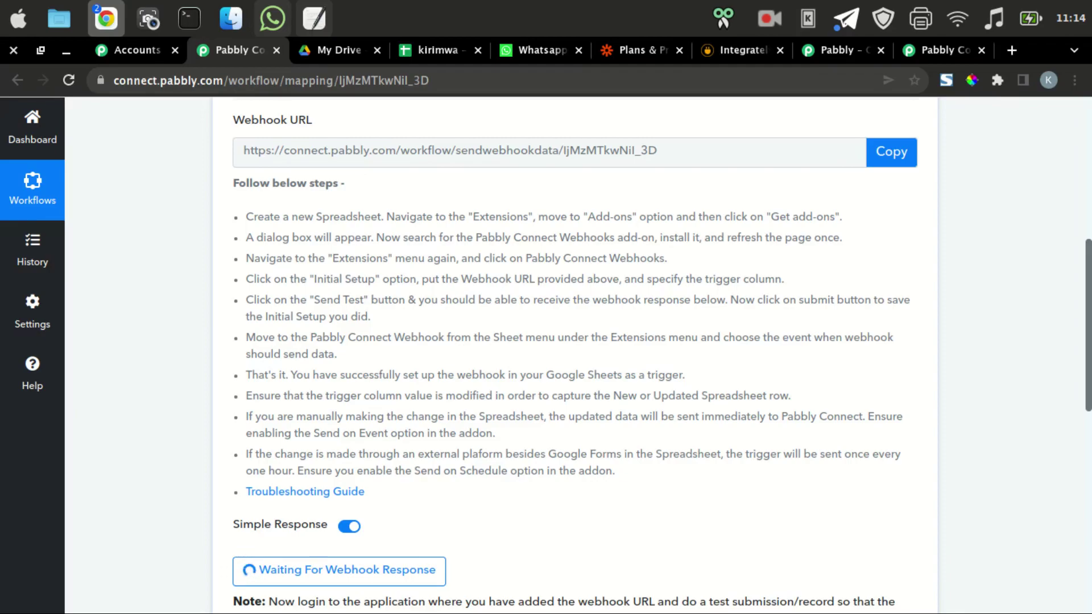
pyautogui.click(438, 50)
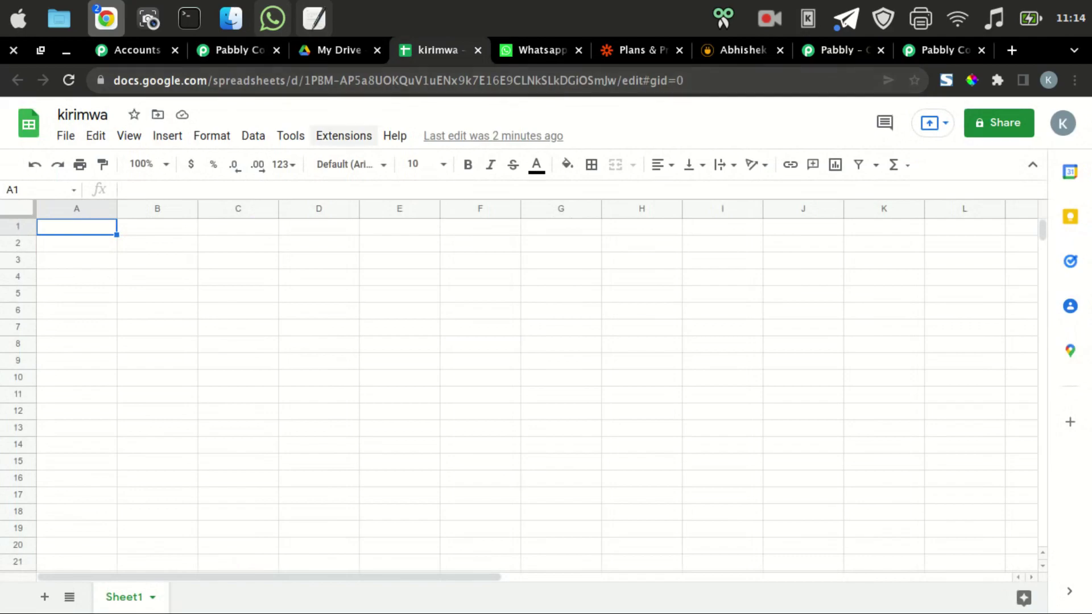
pyautogui.click(344, 136)
pyautogui.moveTo(409, 293)
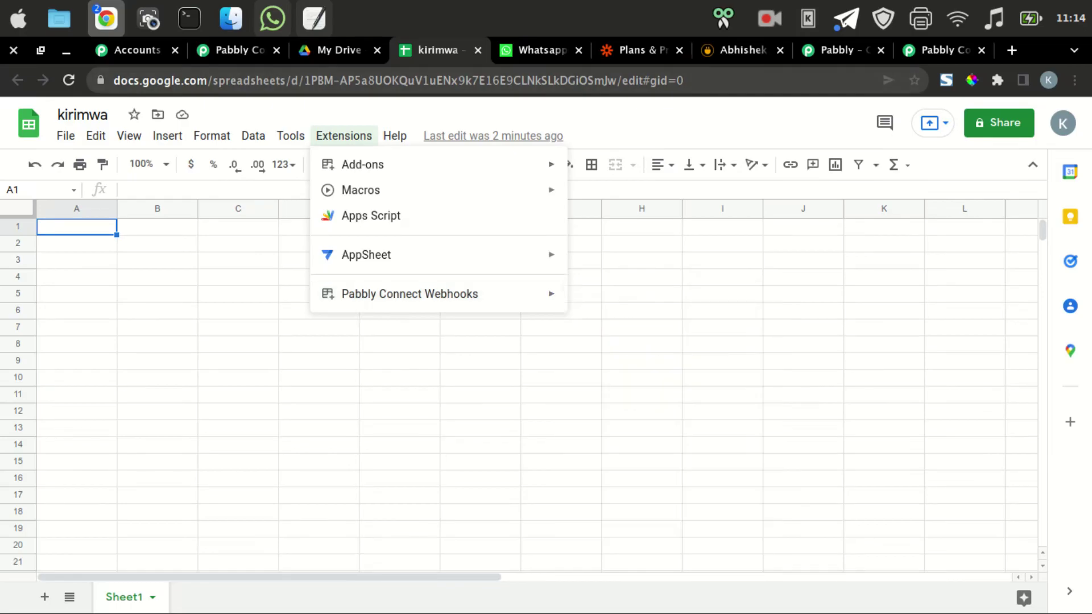
pyautogui.hotkey('ctrl', '2')
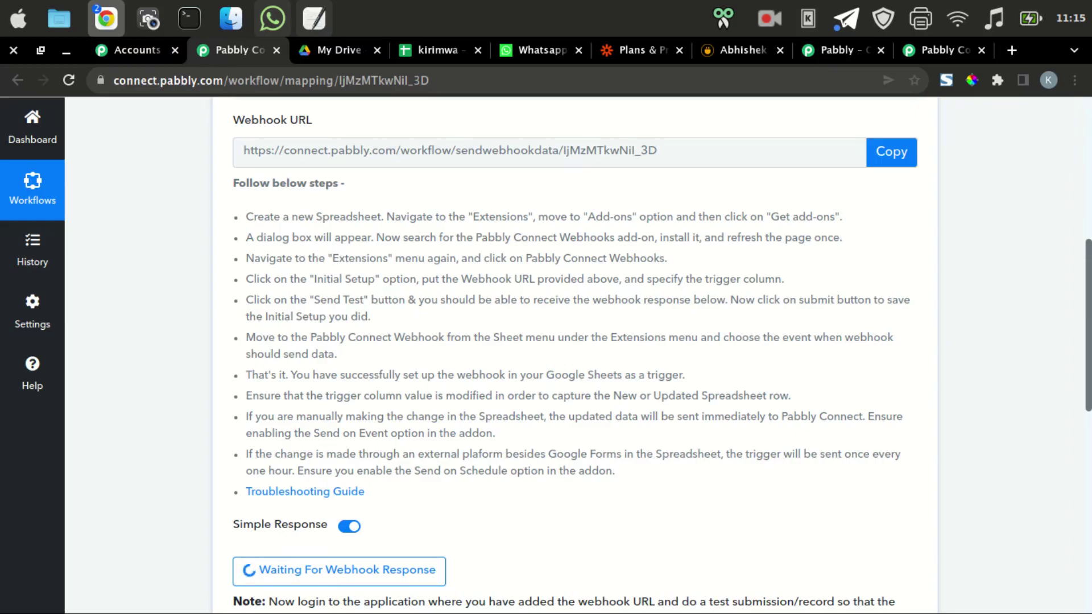
pyautogui.click(438, 50)
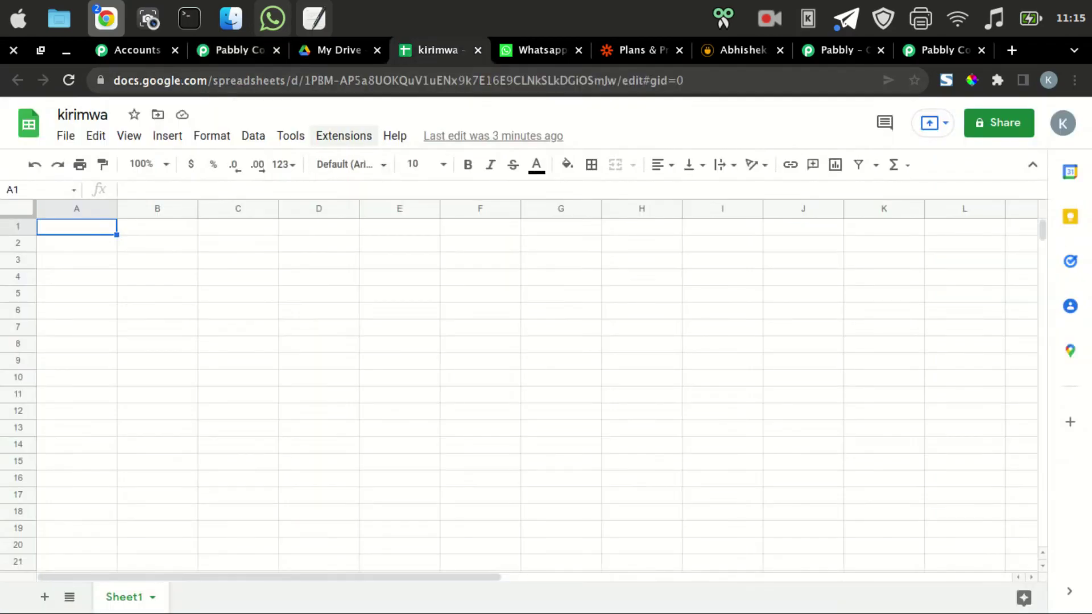
pyautogui.click(344, 135)
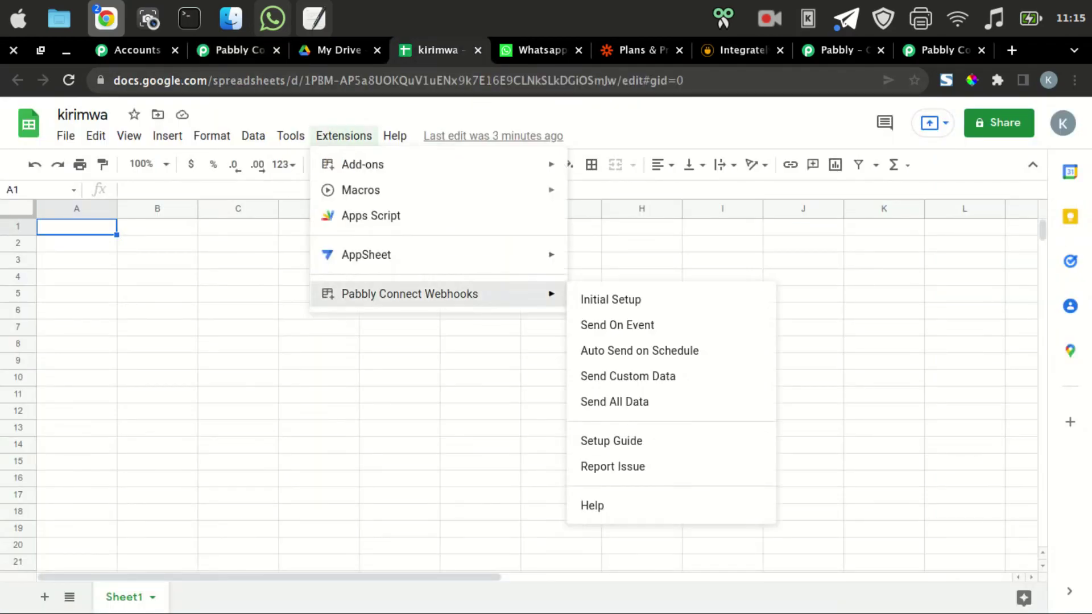
pyautogui.click(610, 299)
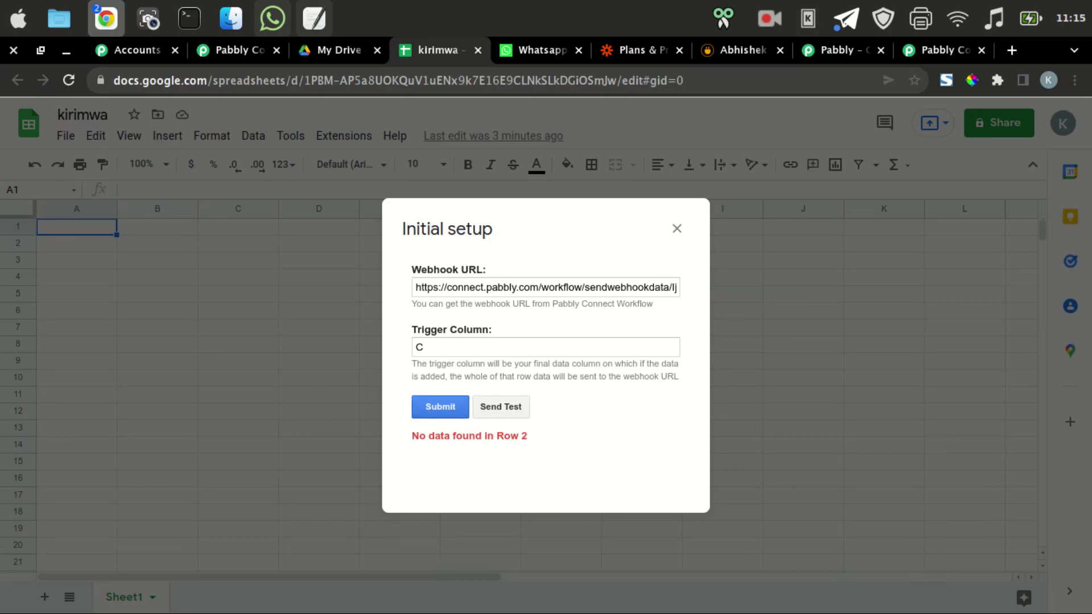
pyautogui.click(677, 228)
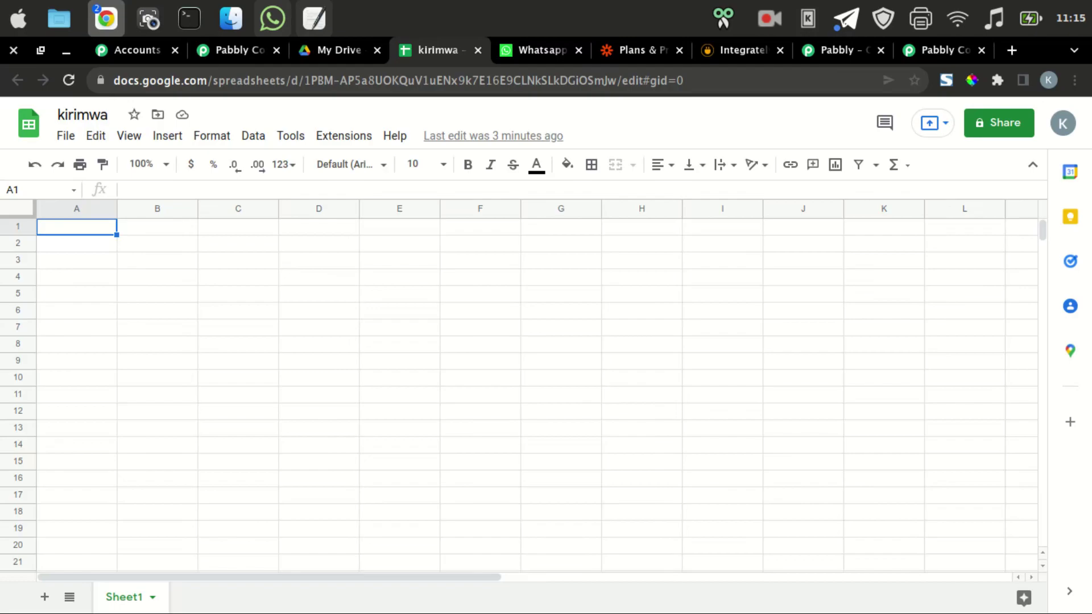
# Enter the headers nama, email and no wa in A1:C1.
pyautogui.write('nama')
pyautogui.press('Tab')
pyautogui.write('email')
pyautogui.press('Tab')
pyautogui.write('nowa')
pyautogui.press('BackSpace')
pyautogui.press('BackSpace')
pyautogui.write('wa')
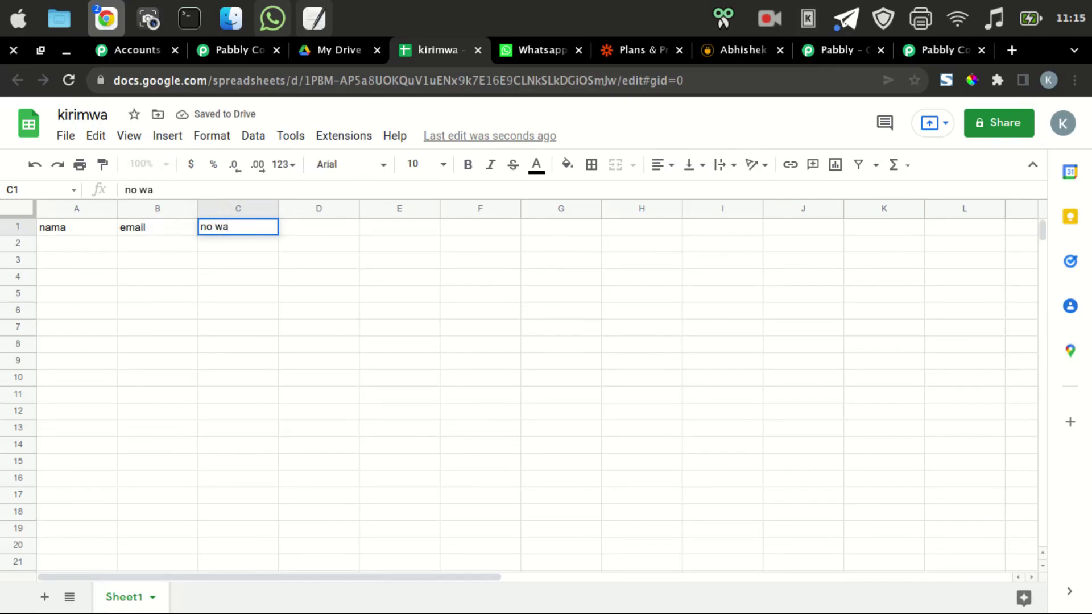
pyautogui.press('Return')
# Fill row 2 with a sample contact's name, e-mail and WhatsApp number, widening column B.
pyautogui.write('adi')
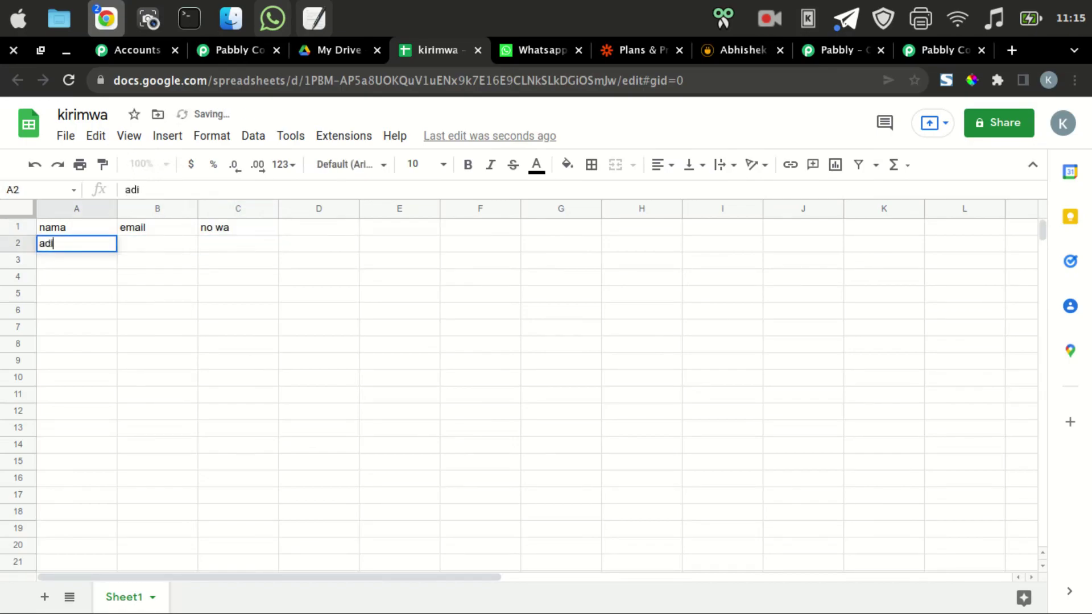
pyautogui.press('Tab')
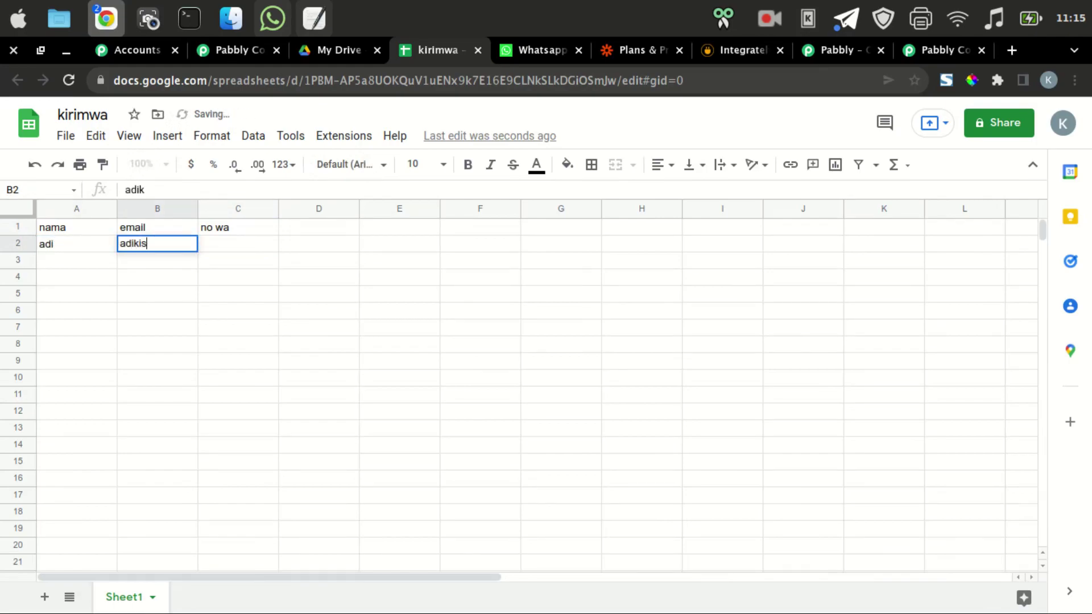
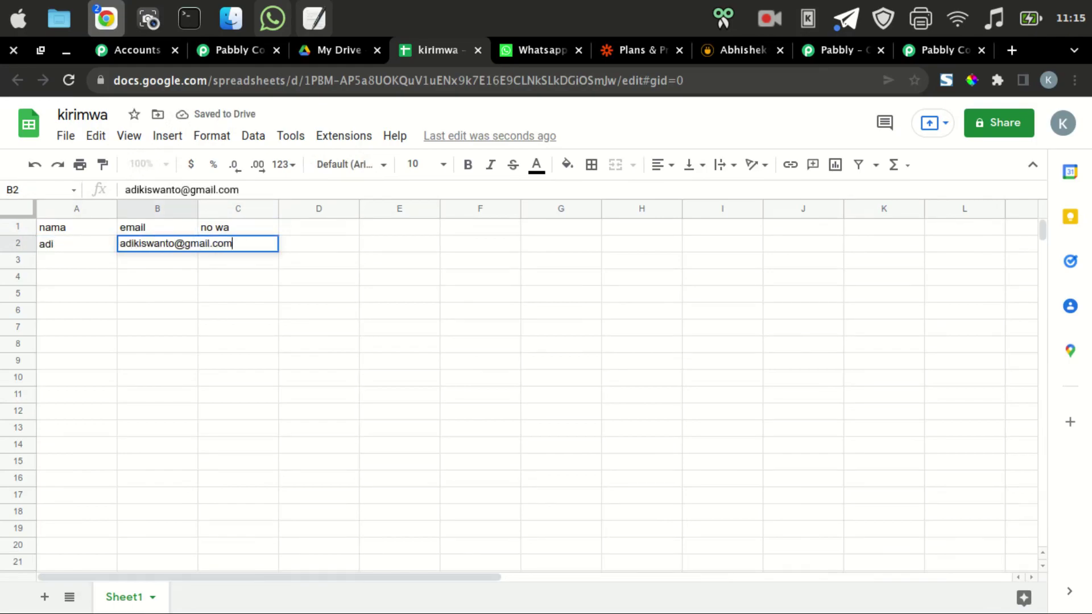
pyautogui.press('Tab')
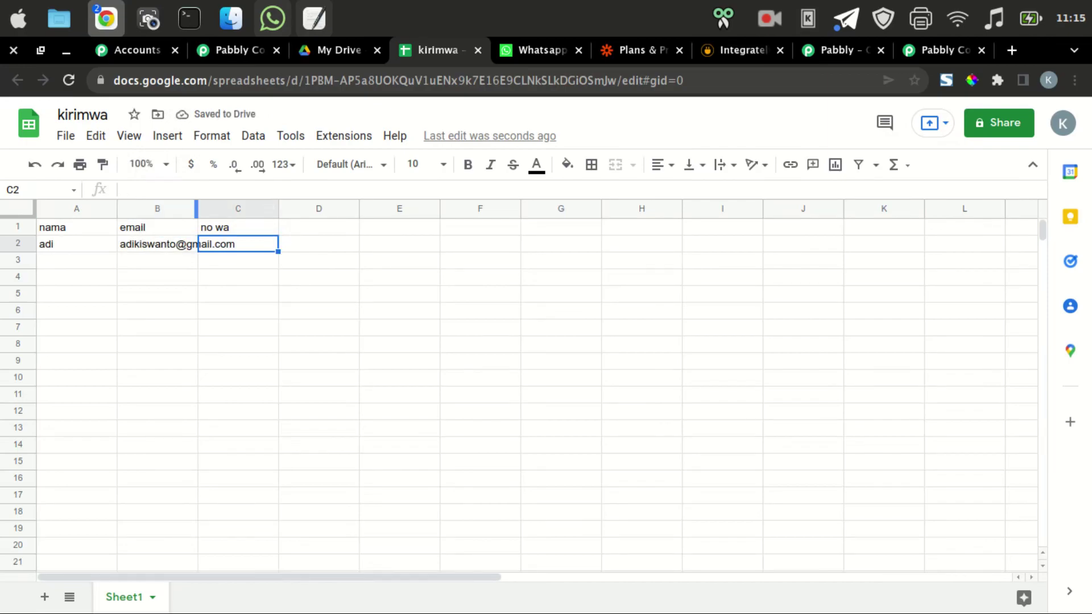
pyautogui.moveTo(196, 208); pyautogui.dragTo(243, 208)
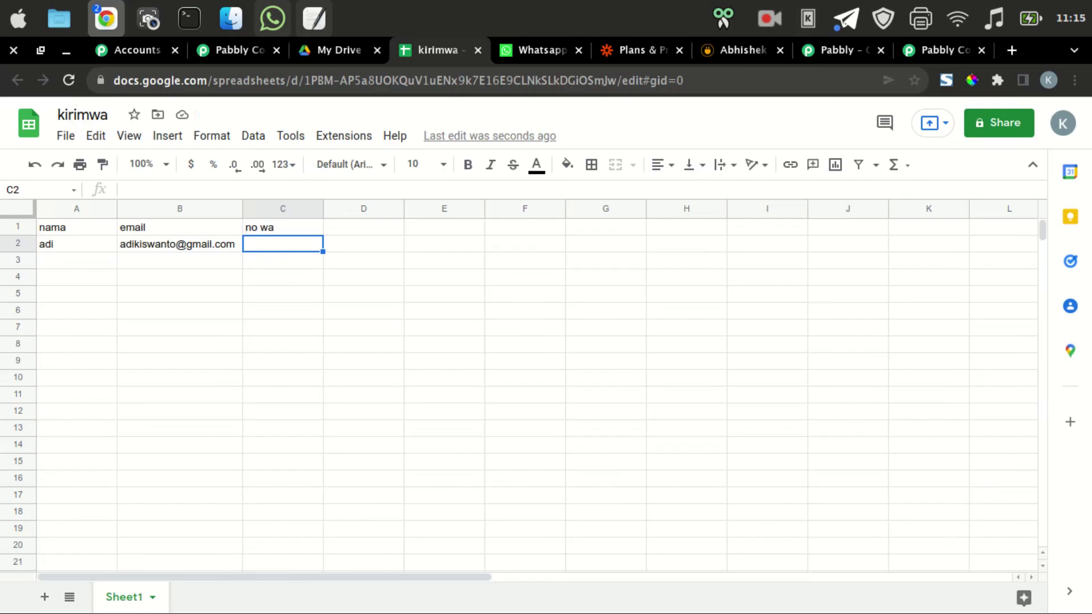
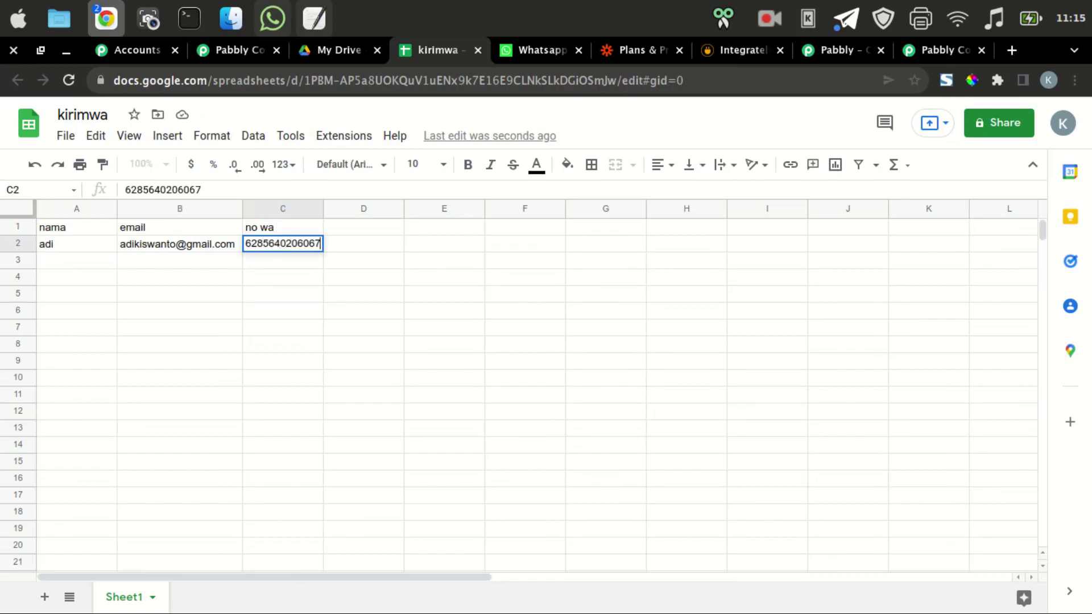
pyautogui.press('Return')
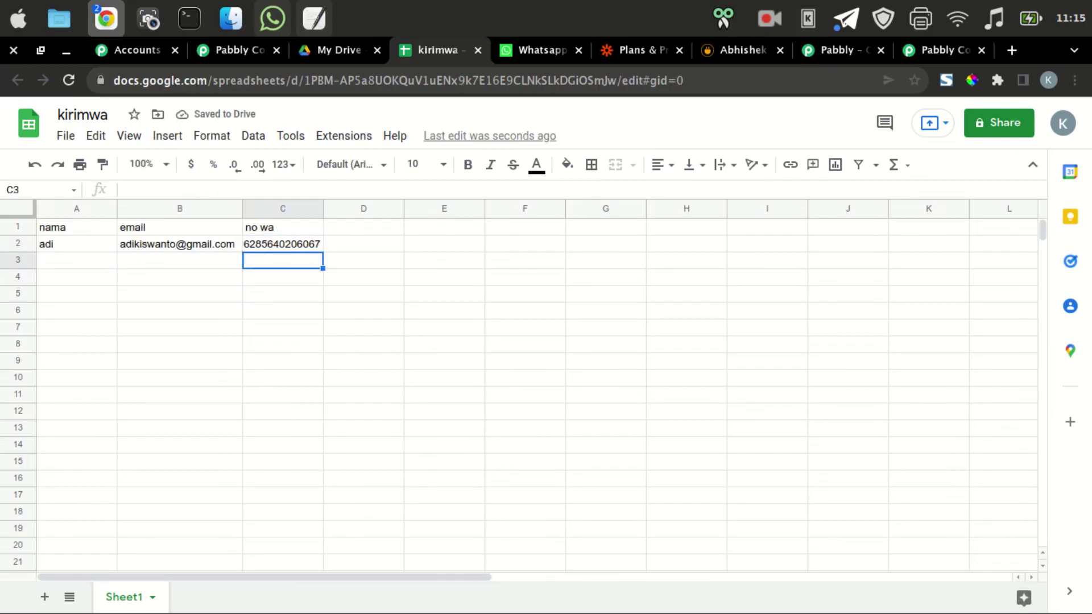
pyautogui.click(343, 135)
# Send row 2 as test data from the add-on's Initial Setup and confirm Pabbly Connect received it.
pyautogui.moveTo(409, 293)
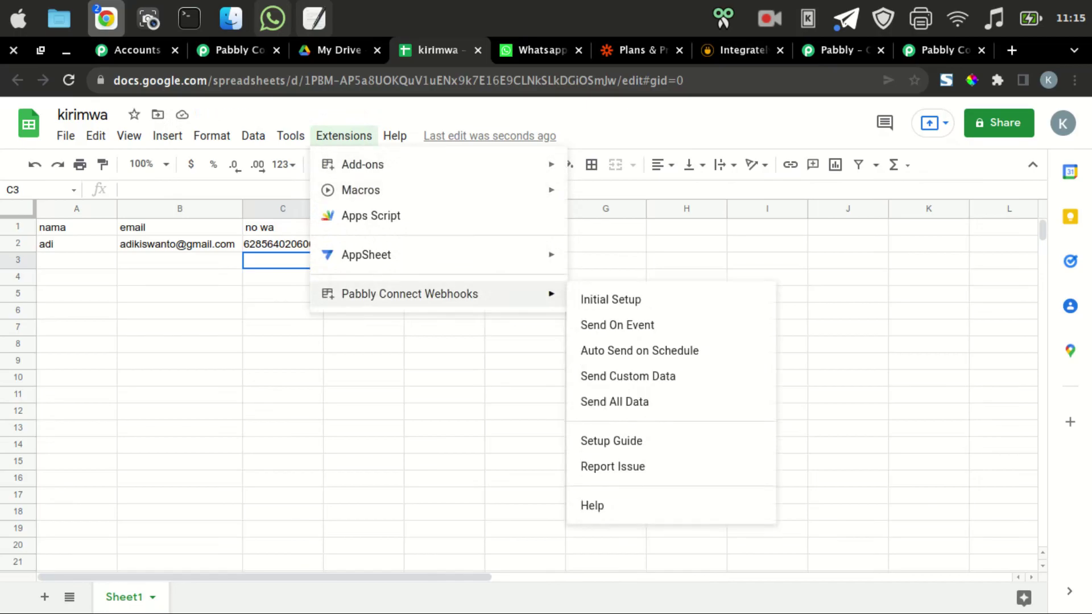
pyautogui.click(610, 299)
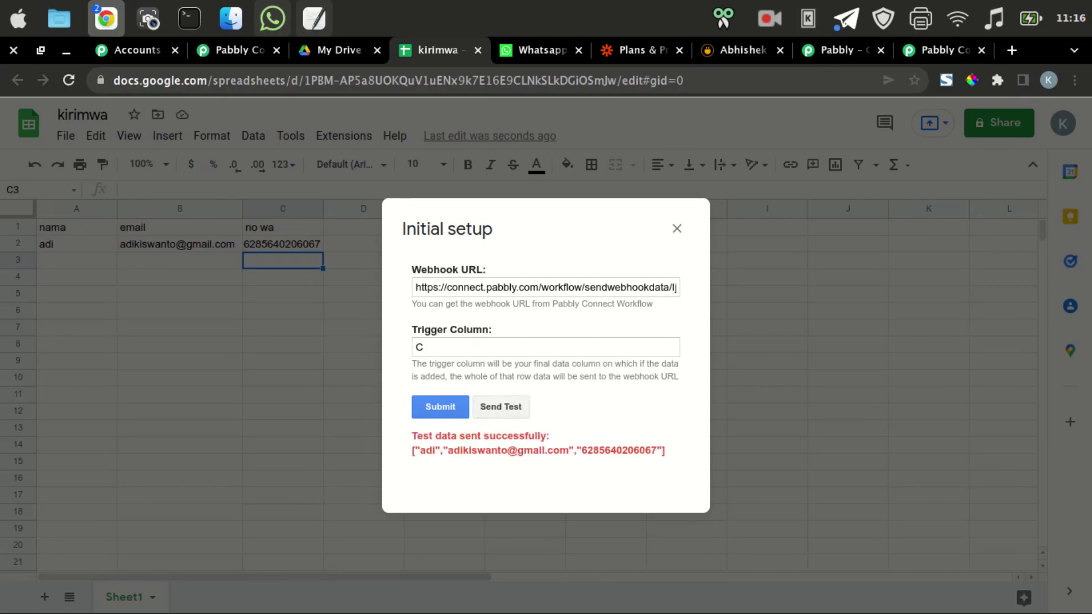
pyautogui.click(239, 50)
pyautogui.scroll(-2, 574, 341)
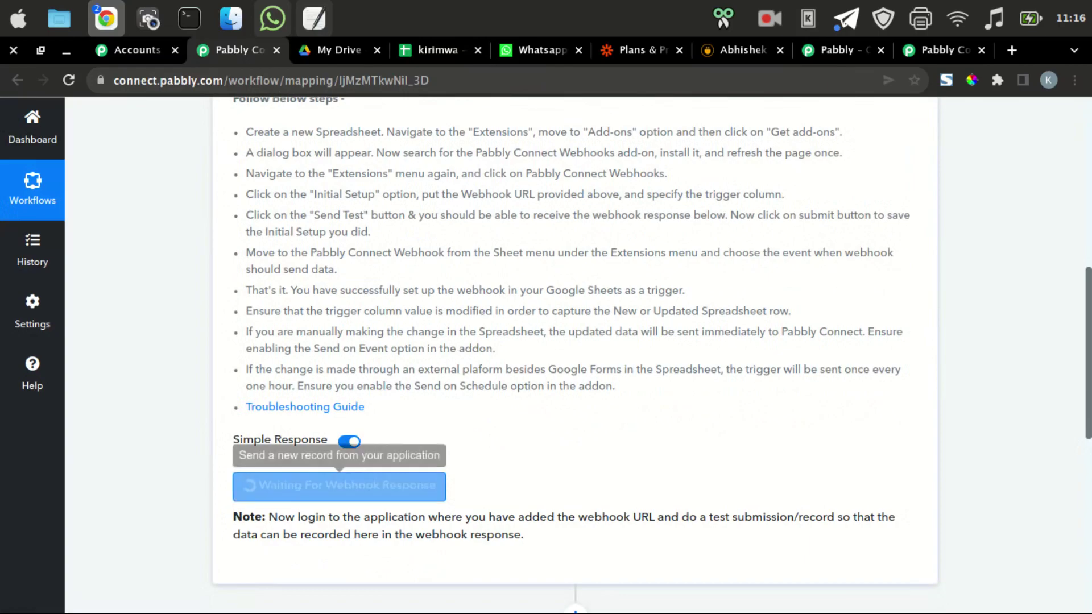
pyautogui.scroll(2, 341, 486)
pyautogui.click(438, 50)
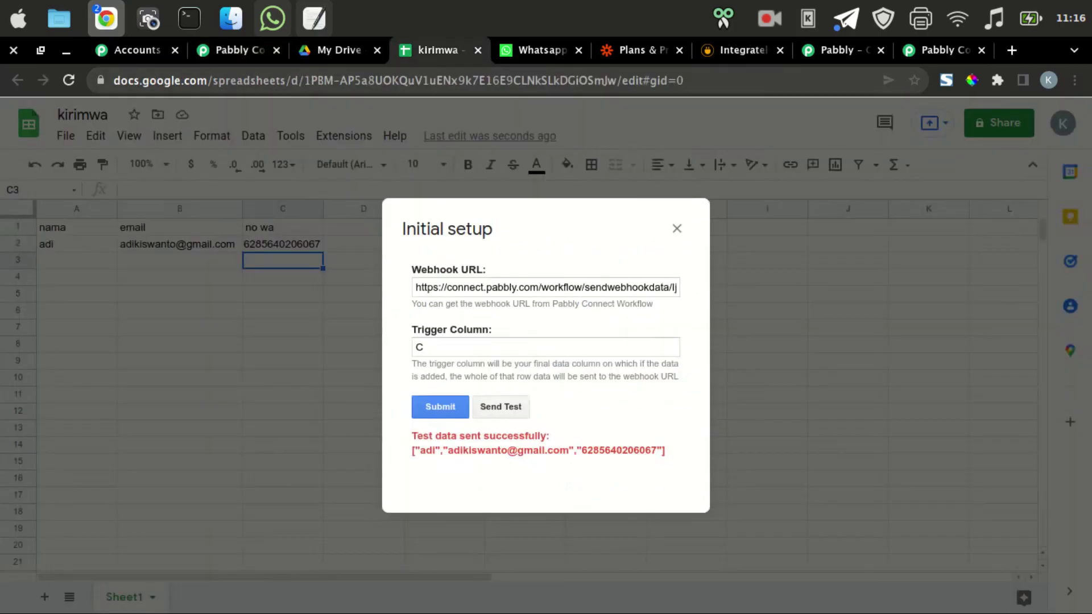
pyautogui.click(676, 228)
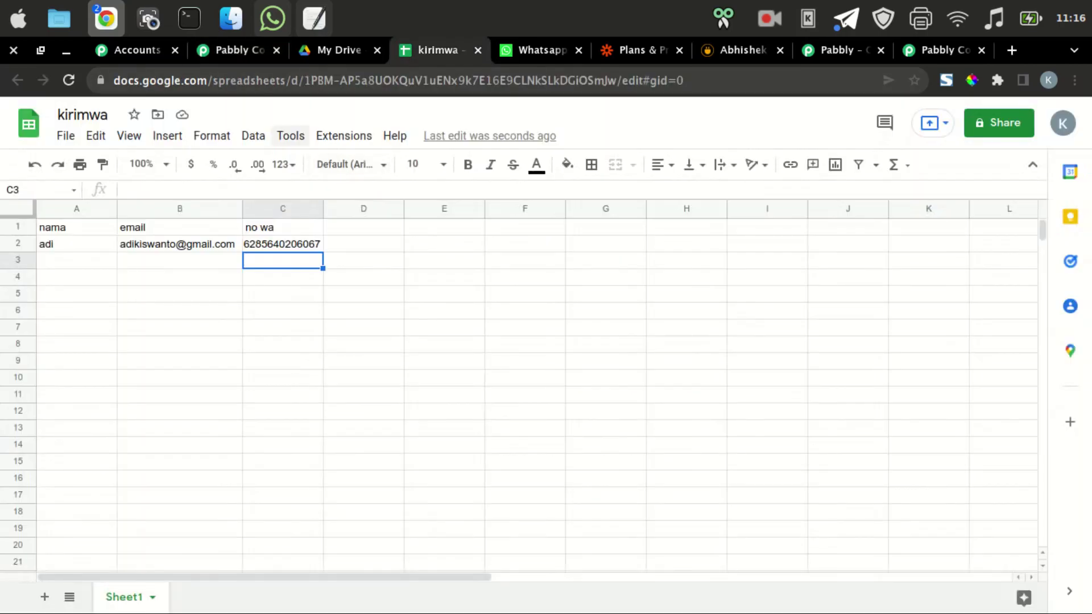
# Enable Send On Event so row data is sent on every sheet edit.
pyautogui.click(343, 135)
pyautogui.moveTo(409, 294)
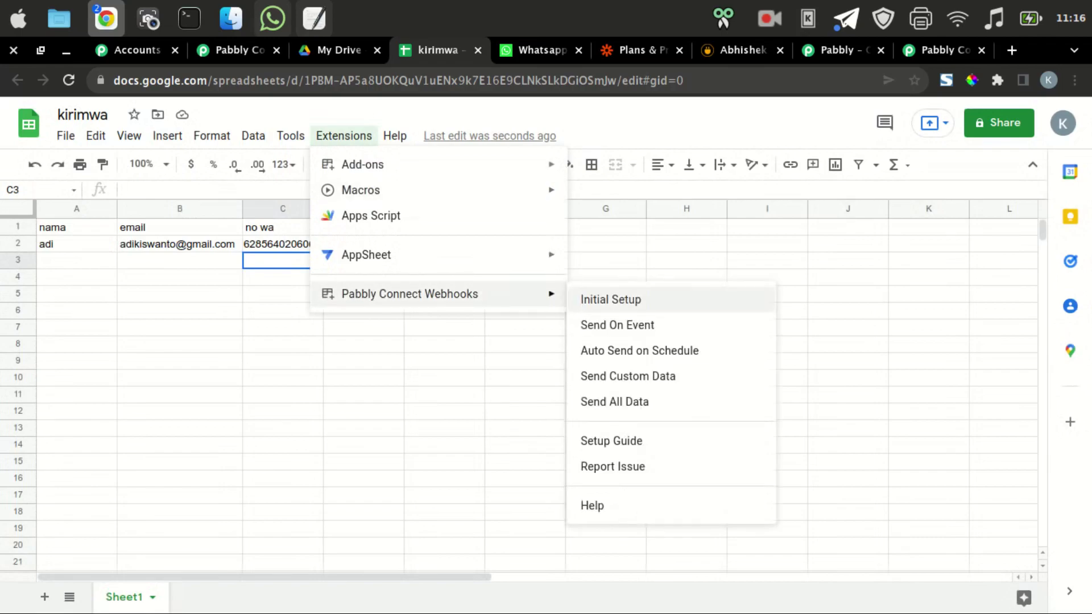
pyautogui.click(617, 325)
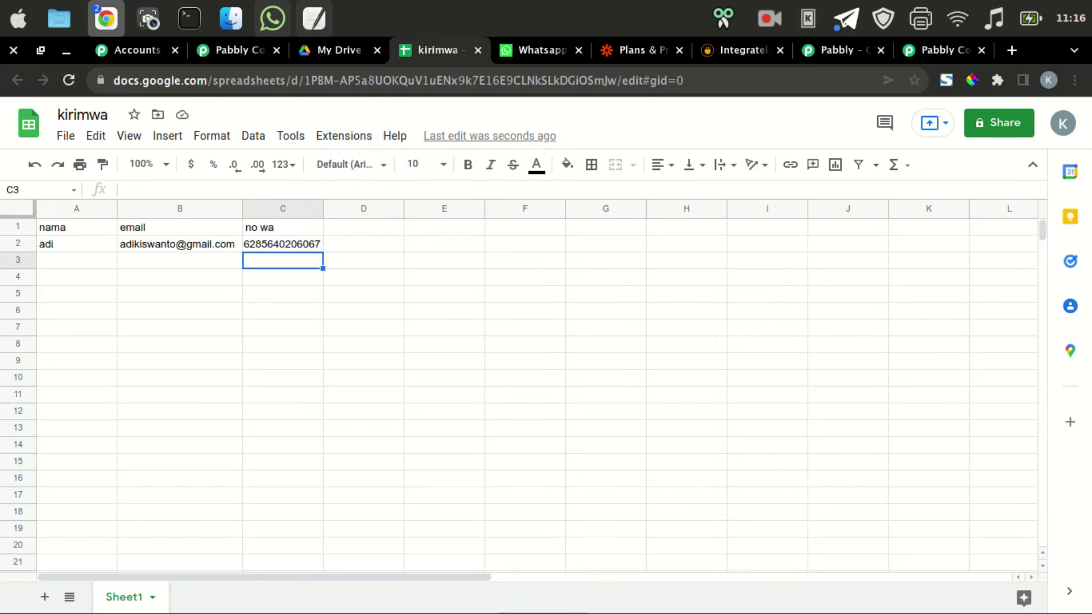
pyautogui.click(233, 50)
# Add an action step using the API by Pabbly app with the GET action event.
pyautogui.scroll(-5, 574, 353)
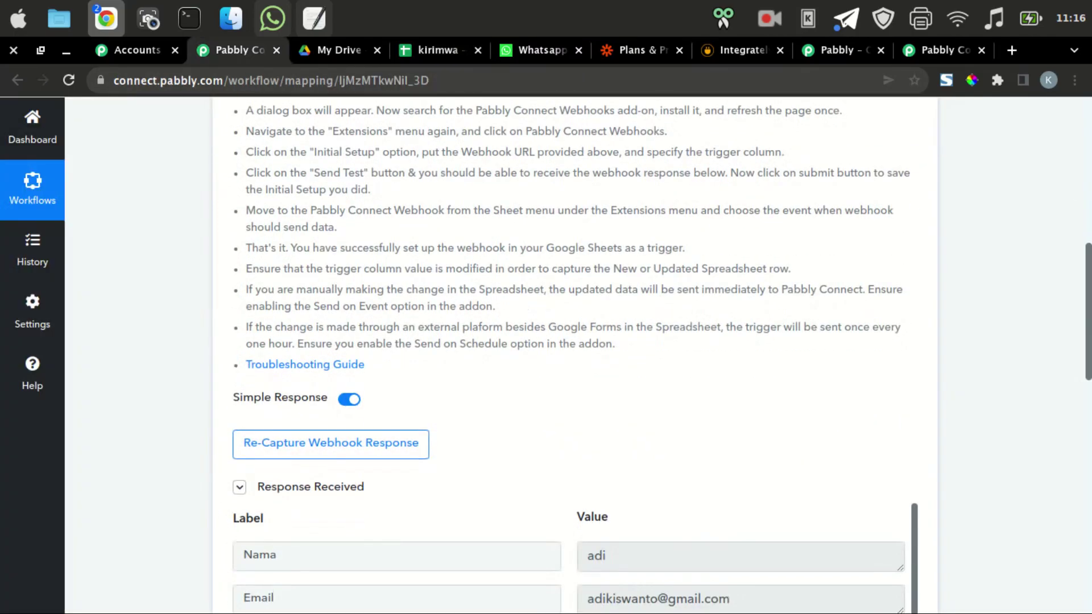
pyautogui.scroll(-5, 739, 351)
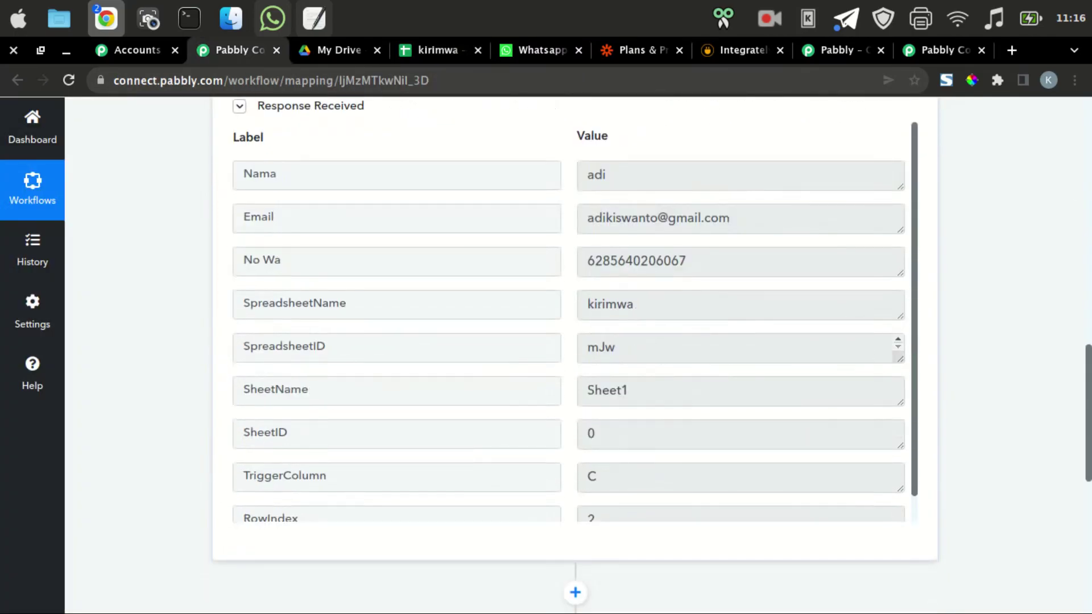
pyautogui.scroll(3, 574, 353)
pyautogui.scroll(-1, 739, 426)
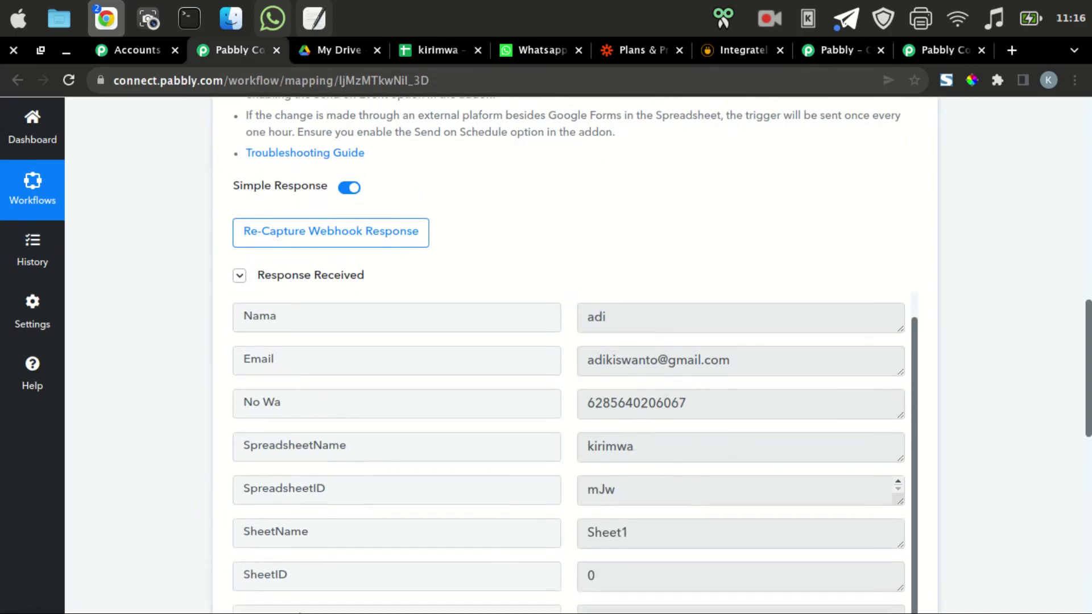
pyautogui.scroll(-8, 574, 352)
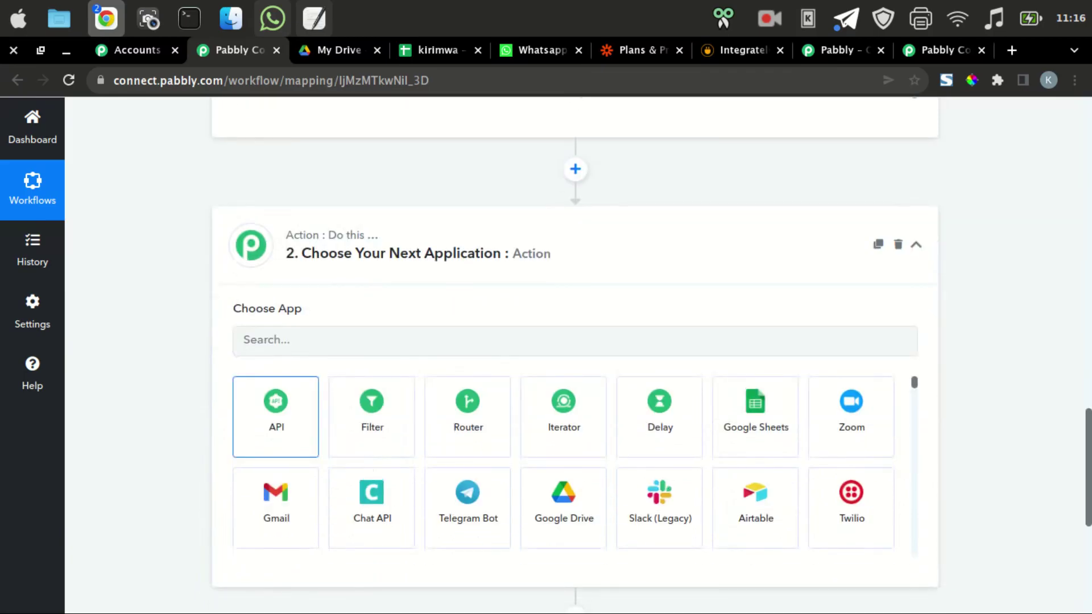
pyautogui.click(276, 416)
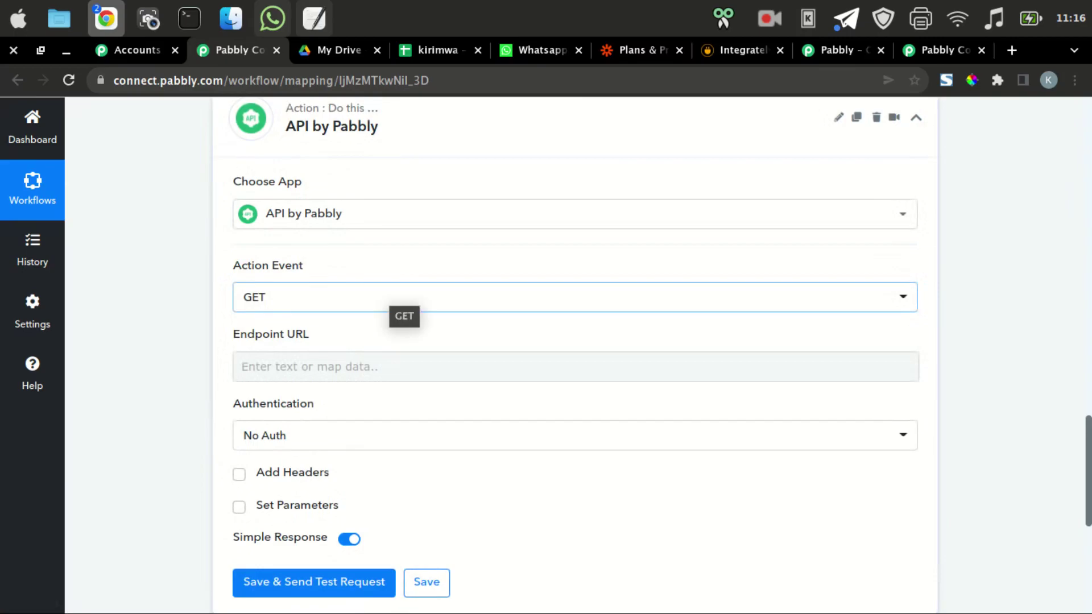
pyautogui.click(93, 113)
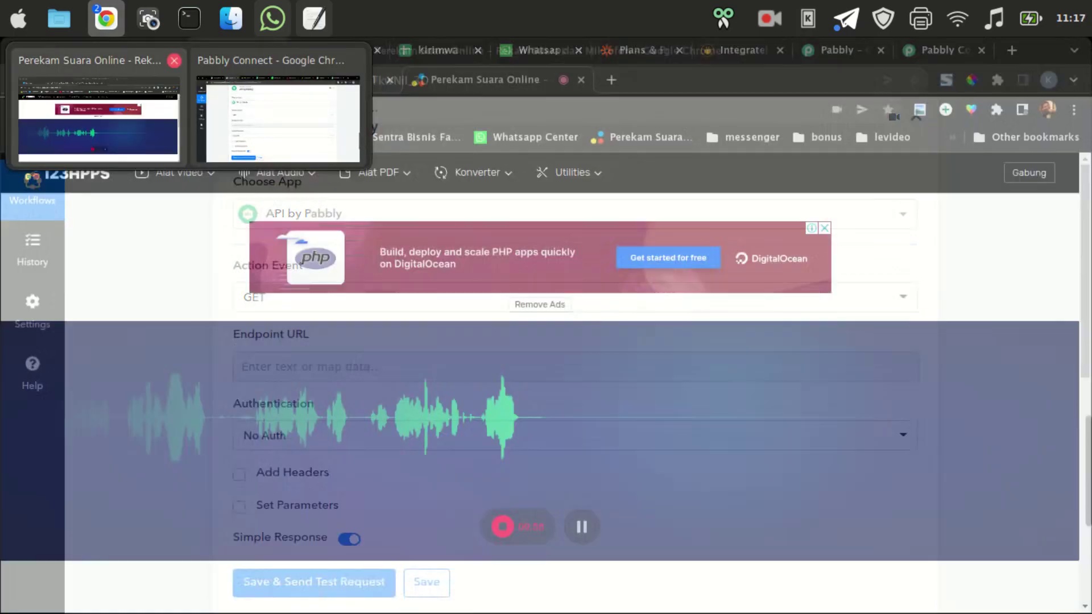
pyautogui.hotkey('ctrl', 't')
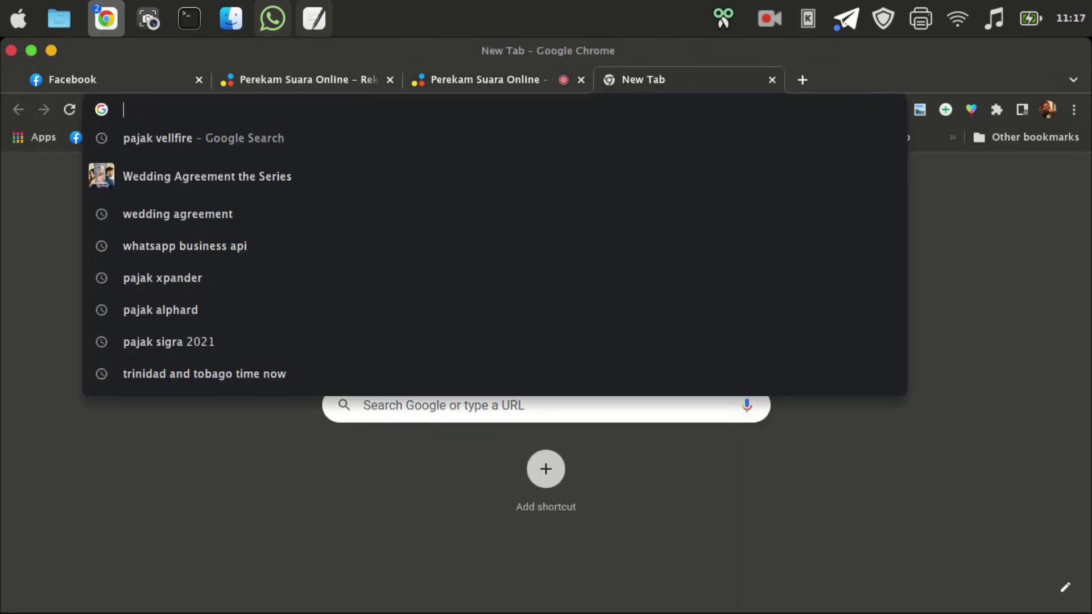
pyautogui.write('app.whacenter.com')
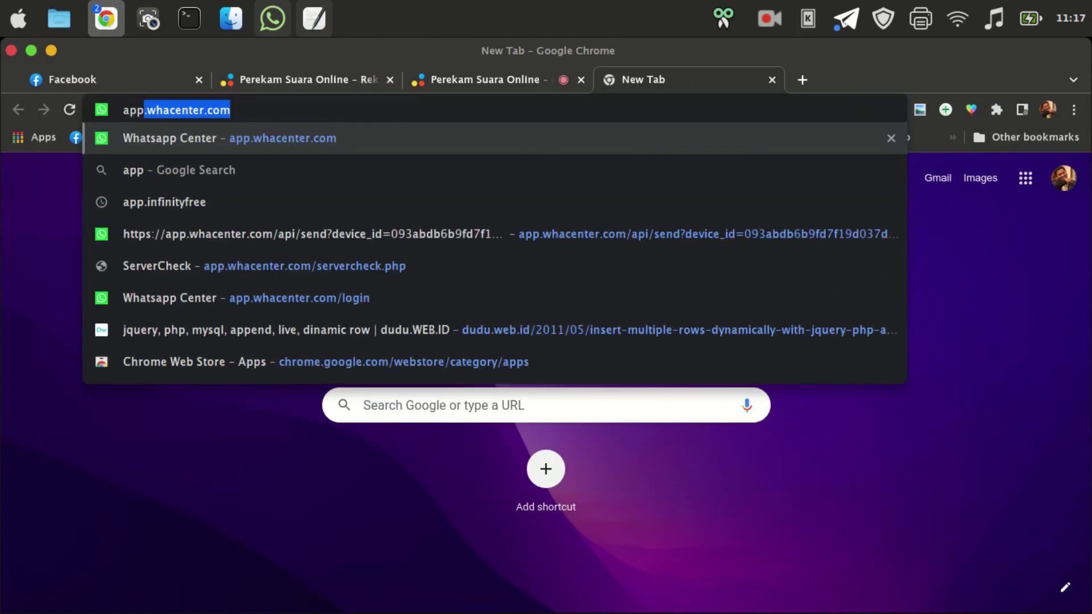
pyautogui.press('Down')
pyautogui.press('Down')
pyautogui.press('Down')
pyautogui.press('Left')
pyautogui.press('Left')
pyautogui.press('Left')
pyautogui.press('Left')
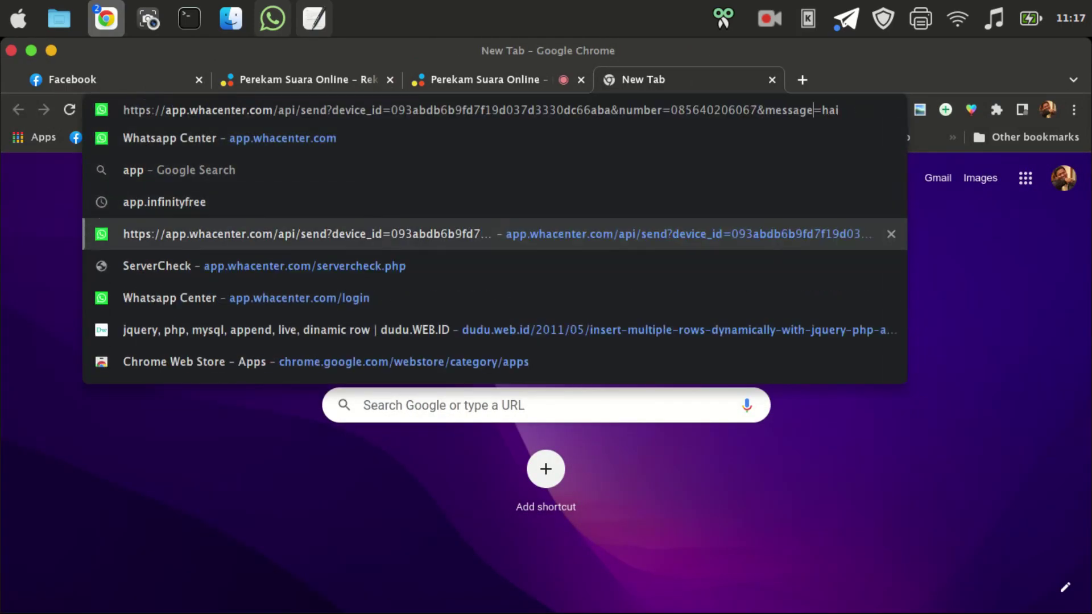
pyautogui.press('Left')
pyautogui.press('Left')
pyautogui.press('Left')
pyautogui.press('Left')
pyautogui.press('Left')
pyautogui.press('Left')
pyautogui.press('Left')
pyautogui.press('Left')
pyautogui.press('Left')
pyautogui.press('Left')
pyautogui.press('Left')
pyautogui.press('Left')
pyautogui.press('Left')
pyautogui.press('Left')
pyautogui.press('Left')
pyautogui.press('Left')
pyautogui.press('Left')
pyautogui.press('Left')
pyautogui.press('Left')
pyautogui.press('Left')
pyautogui.hotkey('alt', 'shift', 'Left')
pyautogui.hotkey('alt', 'shift', 'Left')
pyautogui.hotkey('alt', 'shift', 'Left')
pyautogui.hotkey('alt', 'shift', 'Left')
pyautogui.hotkey('alt', 'shift', 'Left')
pyautogui.hotkey('alt', 'shift', 'Left')
pyautogui.hotkey('ctrl', 'c')
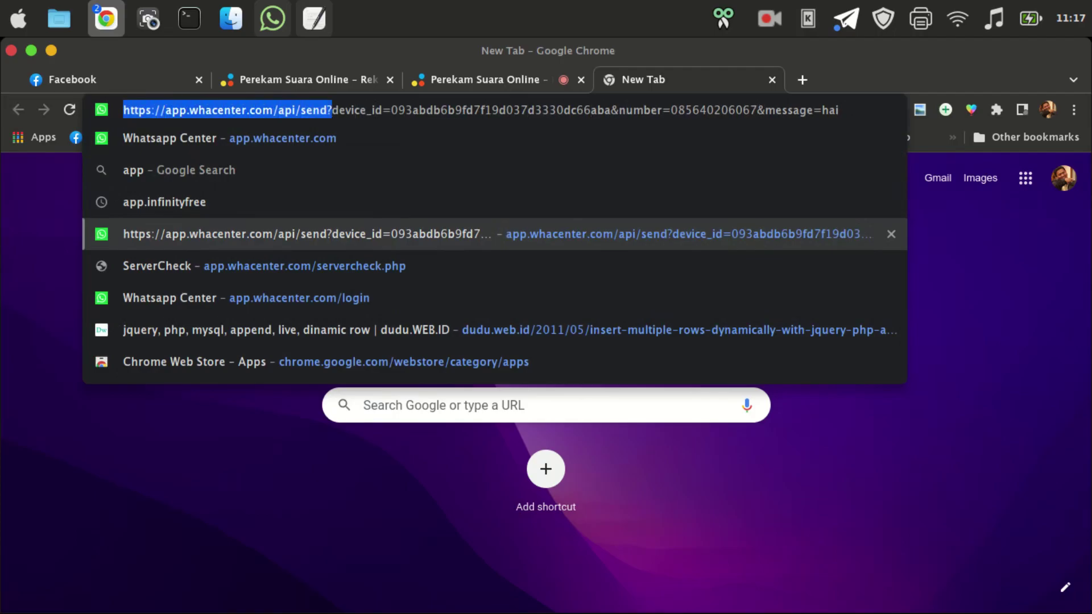
pyautogui.moveTo(105, 18)
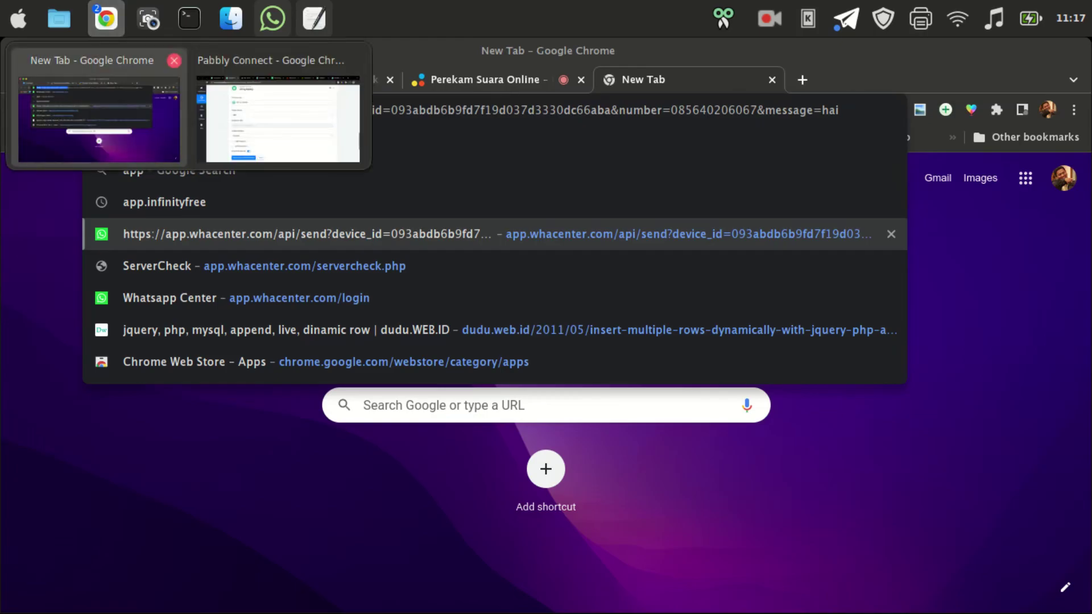
pyautogui.click(278, 119)
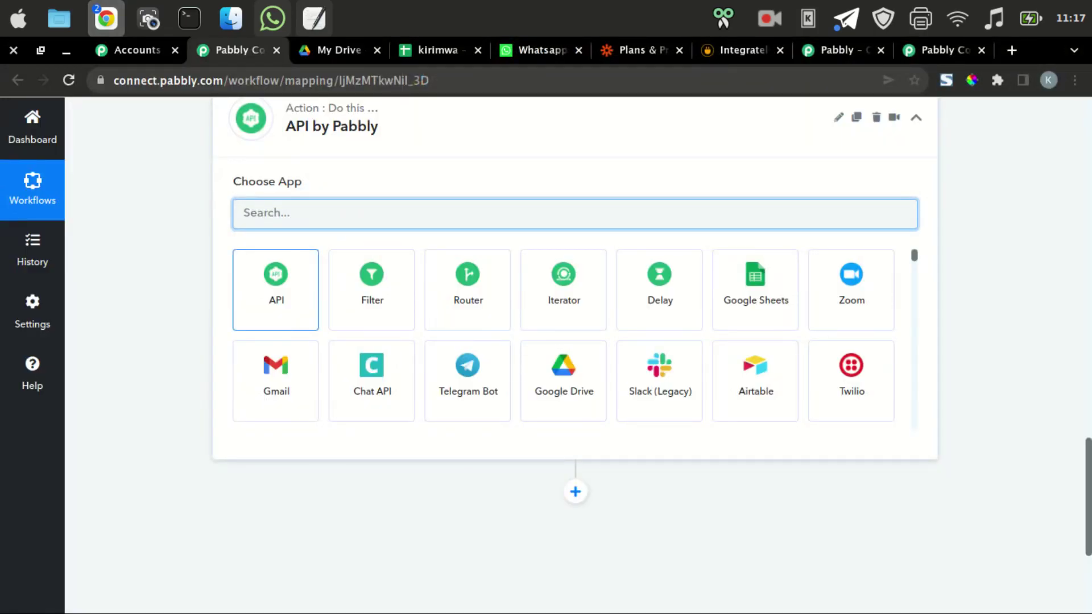
pyautogui.click(276, 289)
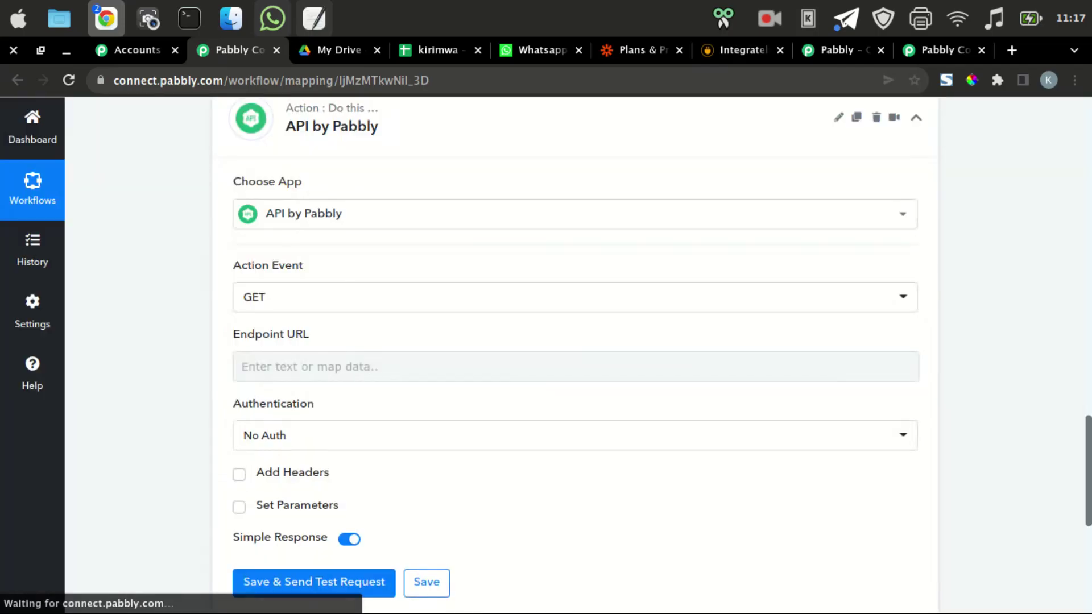
pyautogui.click(276, 297)
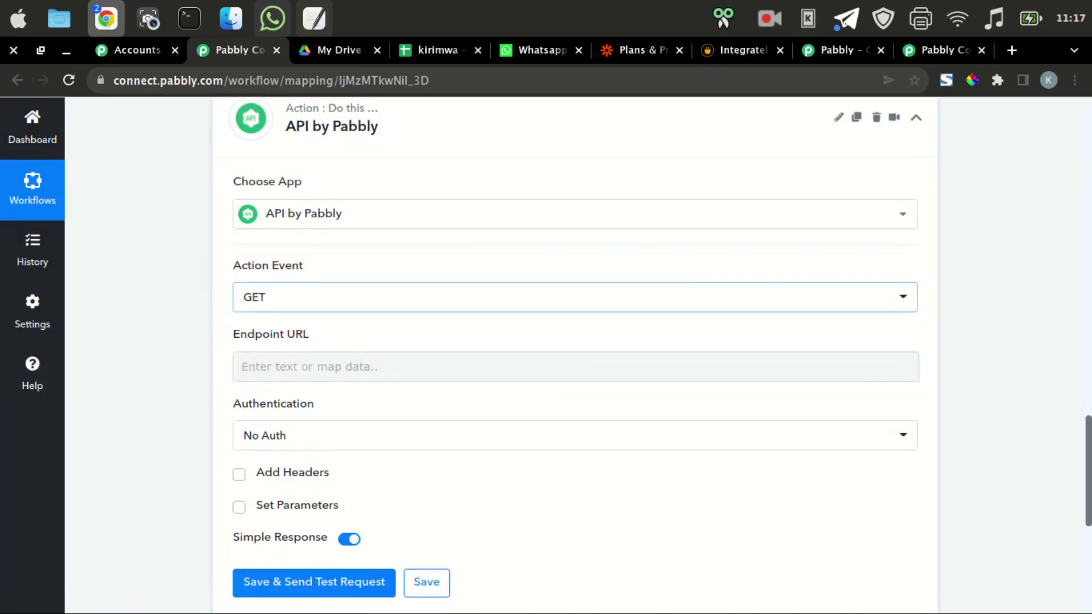
pyautogui.click(256, 366)
pyautogui.scroll(-2, 345, 286)
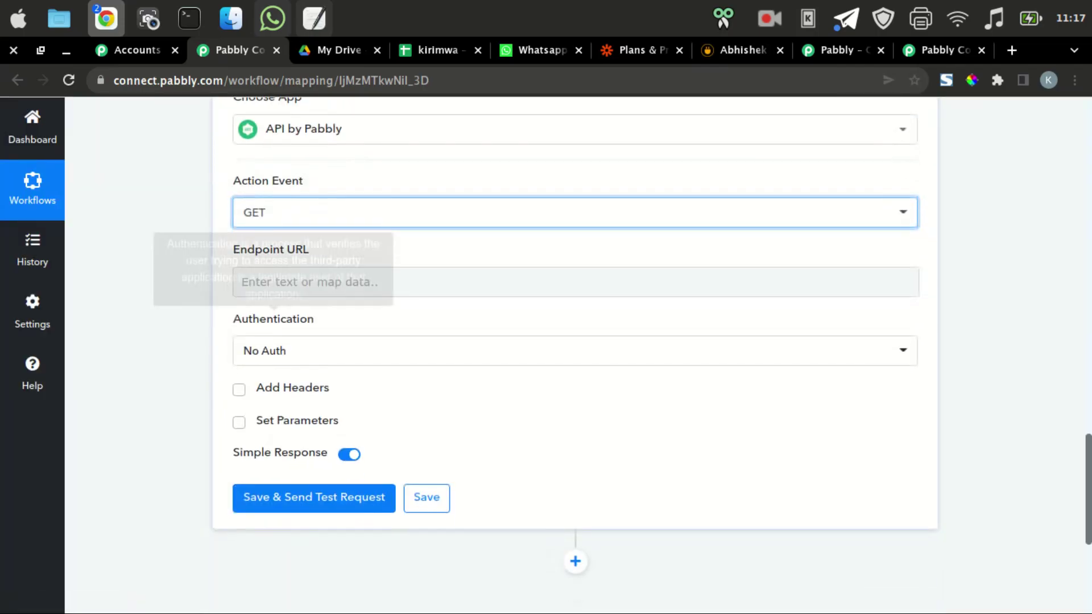
pyautogui.click(345, 282)
pyautogui.rightClick(345, 286)
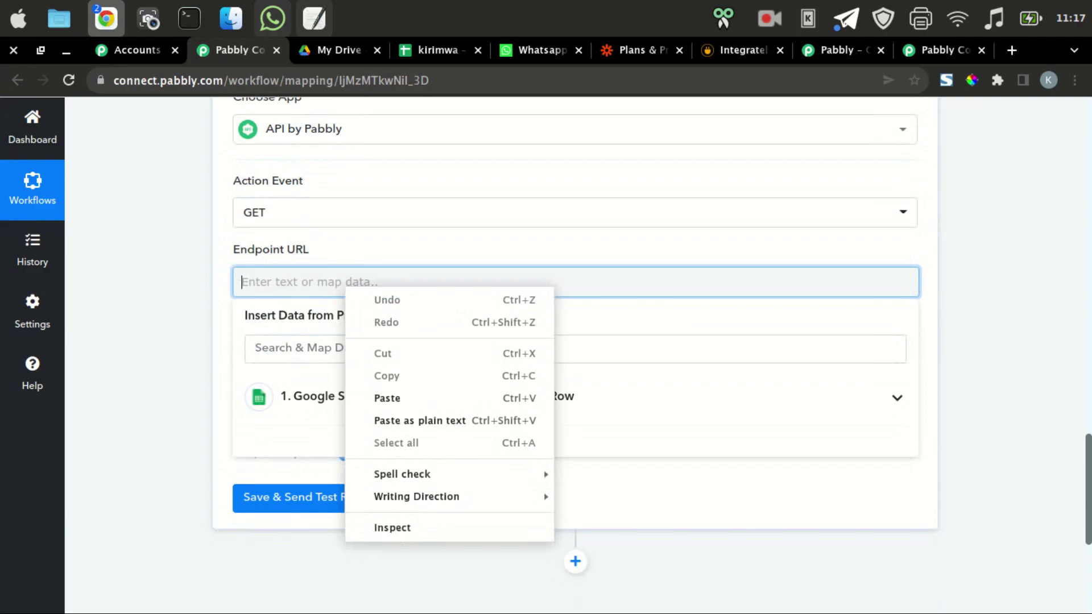
pyautogui.click(387, 398)
pyautogui.click(546, 493)
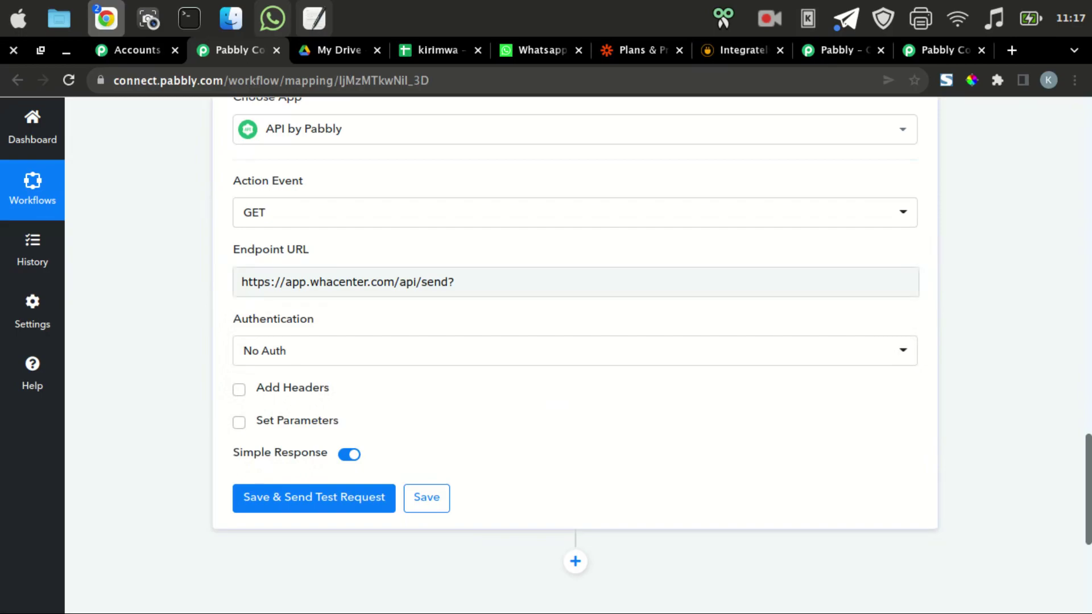
# Leave authentication as No Auth and enable Set Parameters.
pyautogui.click(569, 350)
pyautogui.press('Escape')
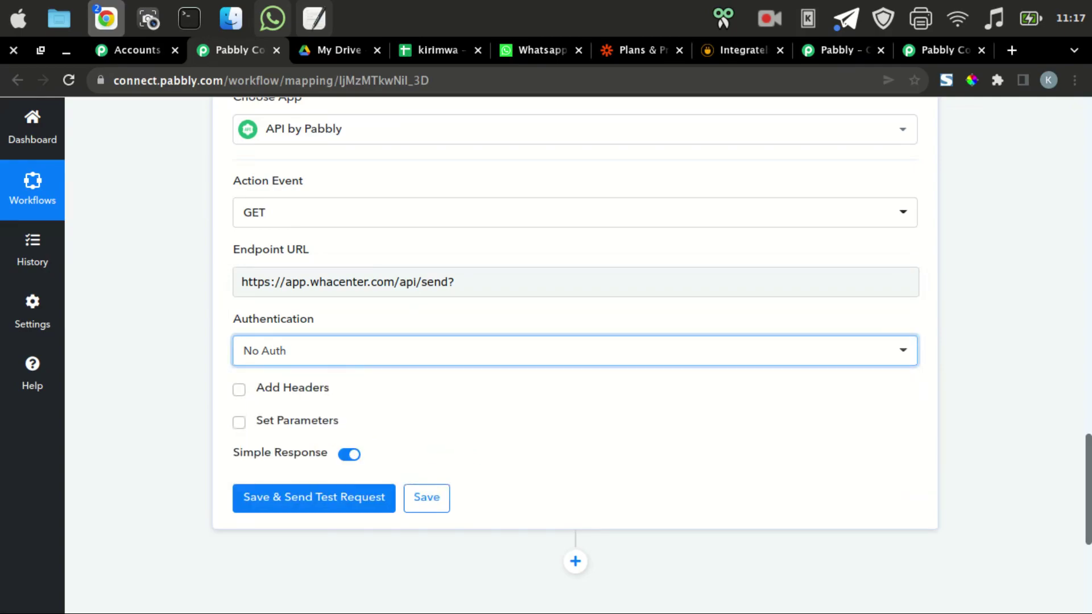
pyautogui.scroll(-2, 569, 341)
pyautogui.click(295, 335)
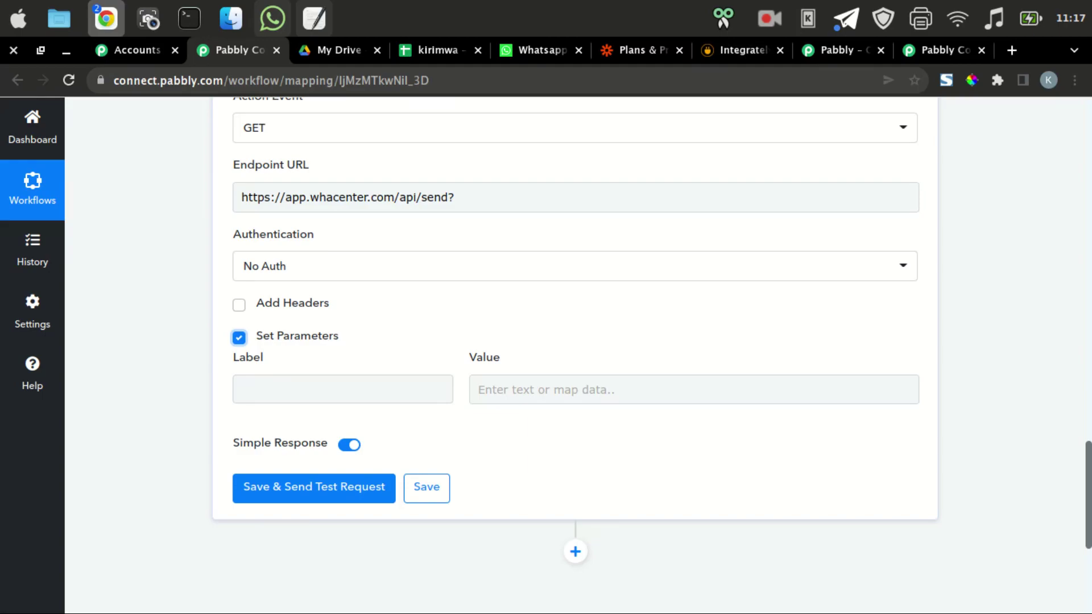
# Label the first request parameter device_id.
pyautogui.click(343, 389)
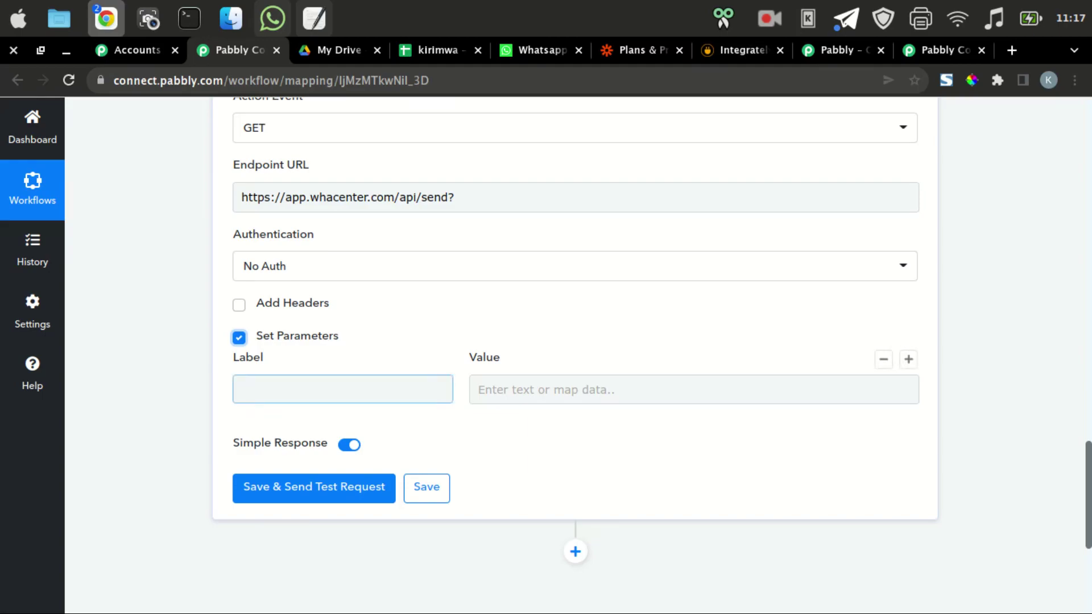
pyautogui.write('dvice')
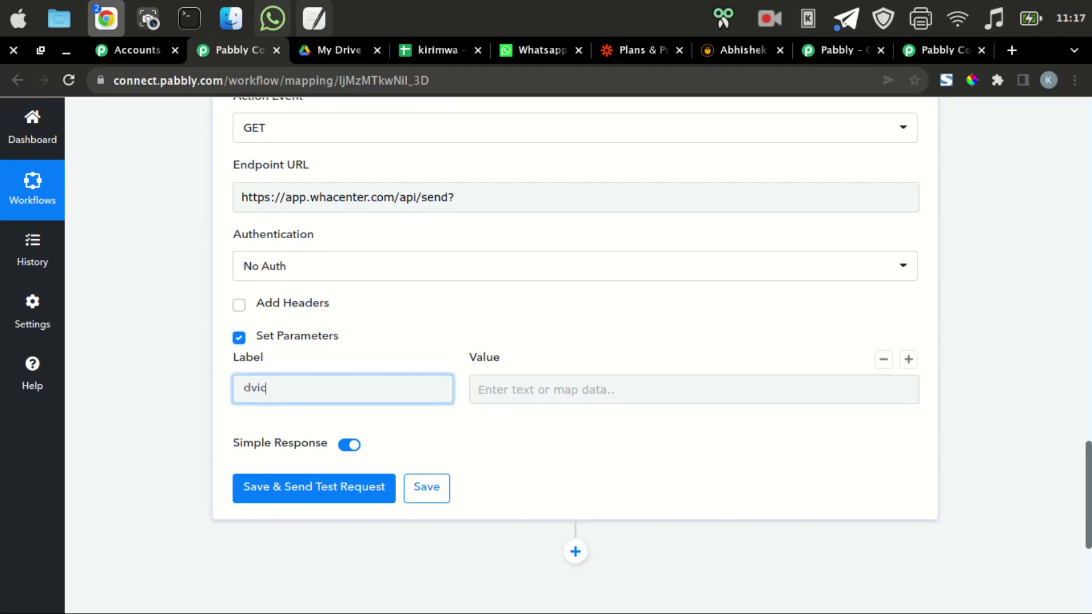
pyautogui.press('BackSpace')
pyautogui.press('BackSpace')
pyautogui.press('BackSpace')
pyautogui.press('BackSpace')
pyautogui.write('evice')
pyautogui.write('_')
pyautogui.write('_id')
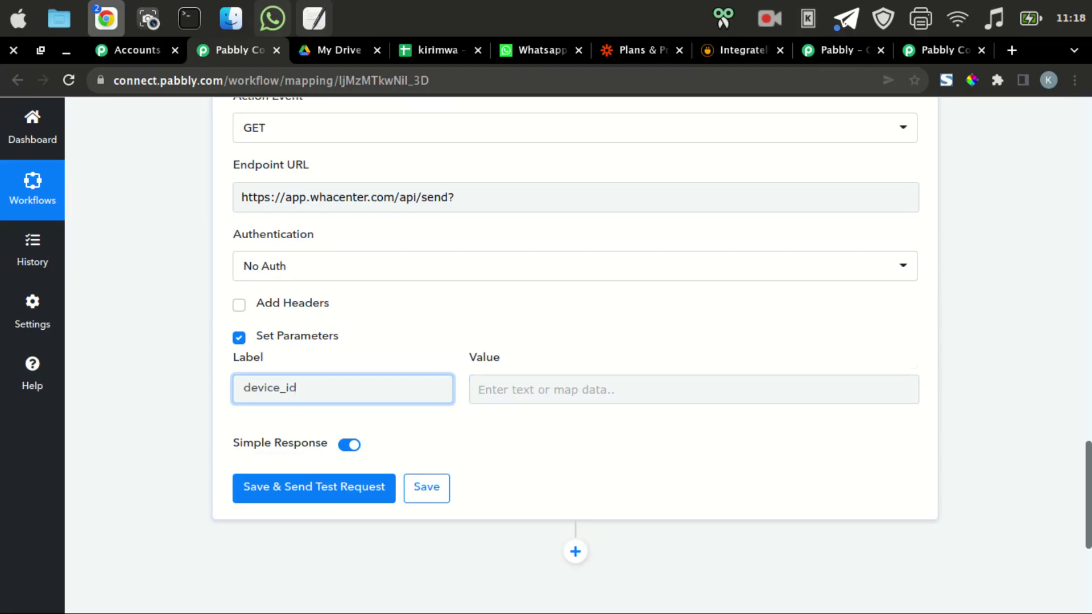
# Open Whacenter's Device page to look up the connected device ID.
pyautogui.hotkey('ctrl', '5')
pyautogui.scroll(-5, 57, 398)
pyautogui.click(48, 497)
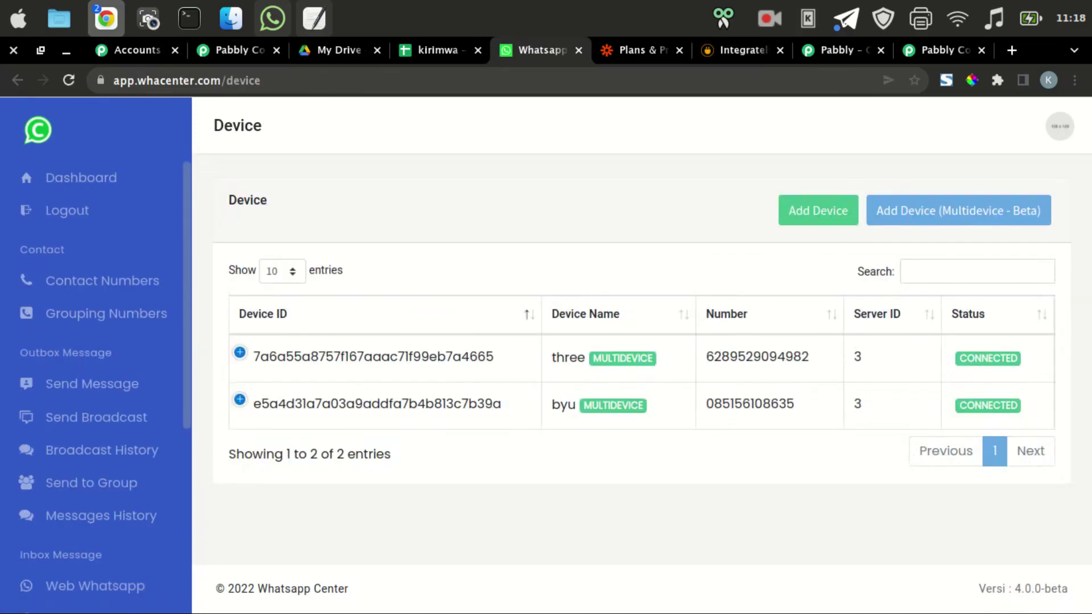
# Copy the second Whacenter device's ID and go back to Pabbly Connect's device_id value field.
pyautogui.doubleClick(376, 404)
pyautogui.rightClick(367, 410)
pyautogui.click(392, 417)
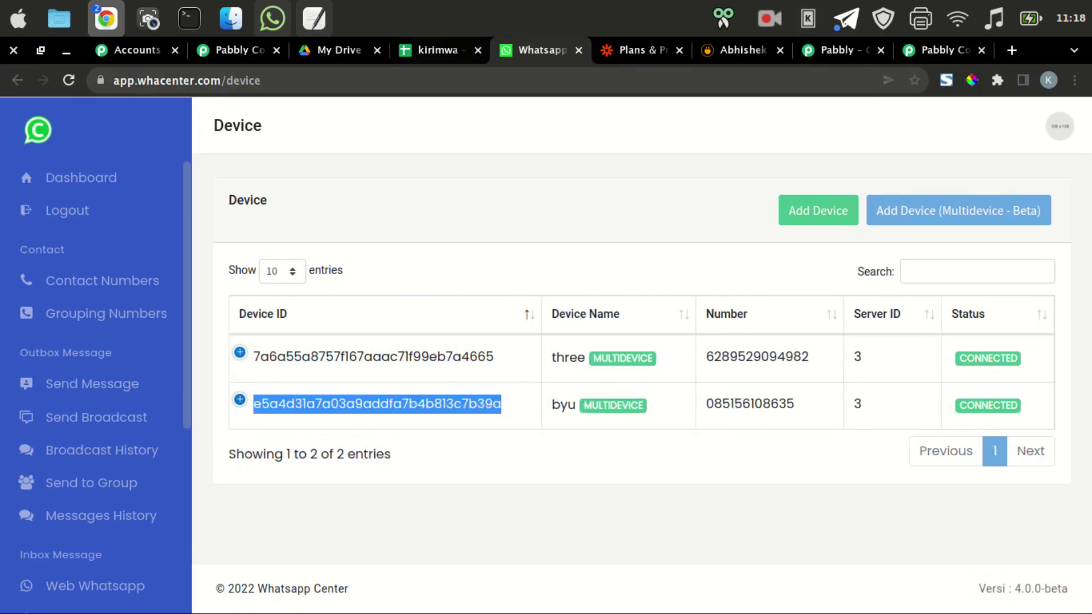
pyautogui.hotkey('ctrl', '2')
pyautogui.hotkey('ctrl', '3')
pyautogui.hotkey('ctrl', '2')
pyautogui.click(560, 390)
pyautogui.rightClick(560, 391)
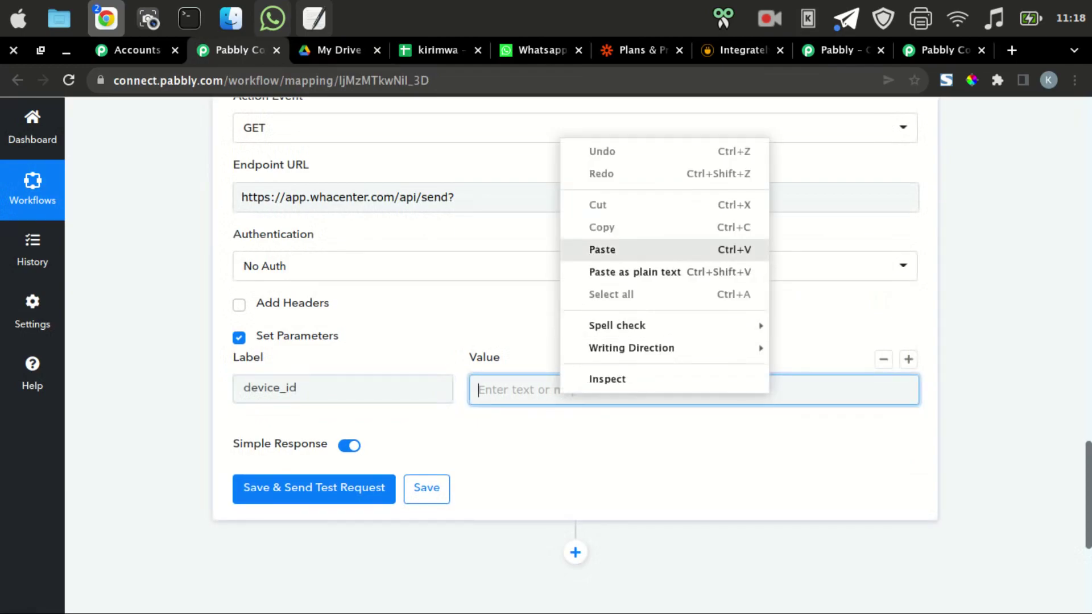
# Paste the device ID as the device_id value and add a 'message' parameter starting with 'hai'.
pyautogui.click(602, 250)
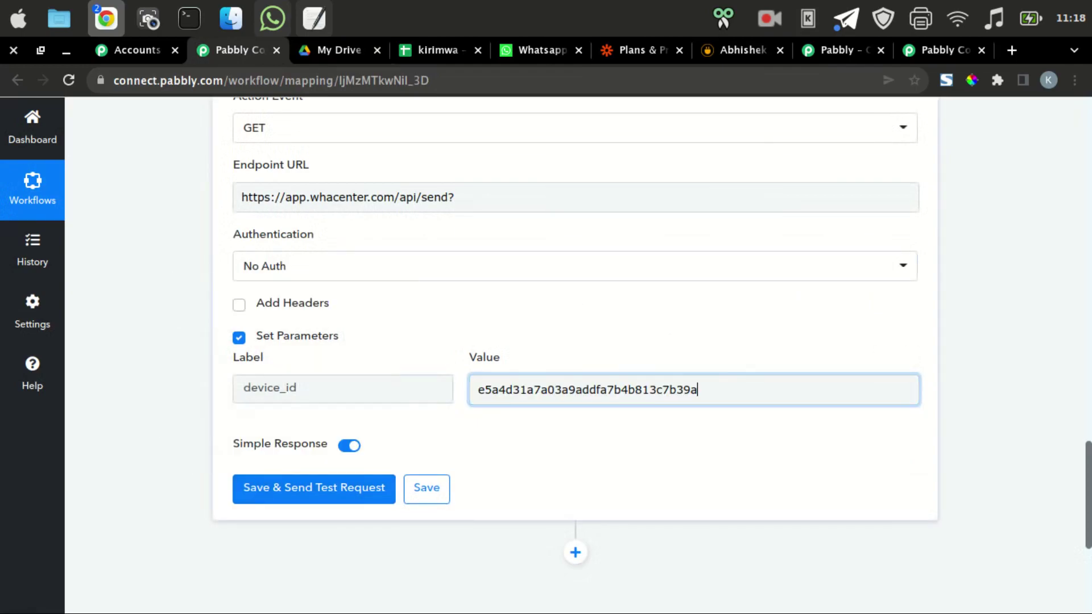
pyautogui.click(907, 359)
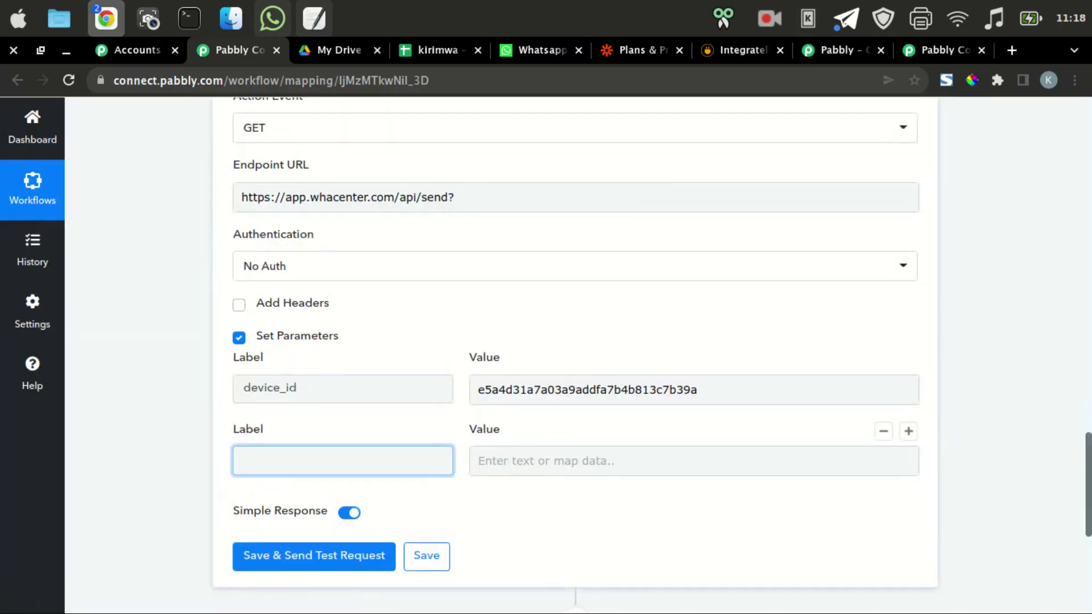
pyautogui.write('message')
pyautogui.click(569, 460)
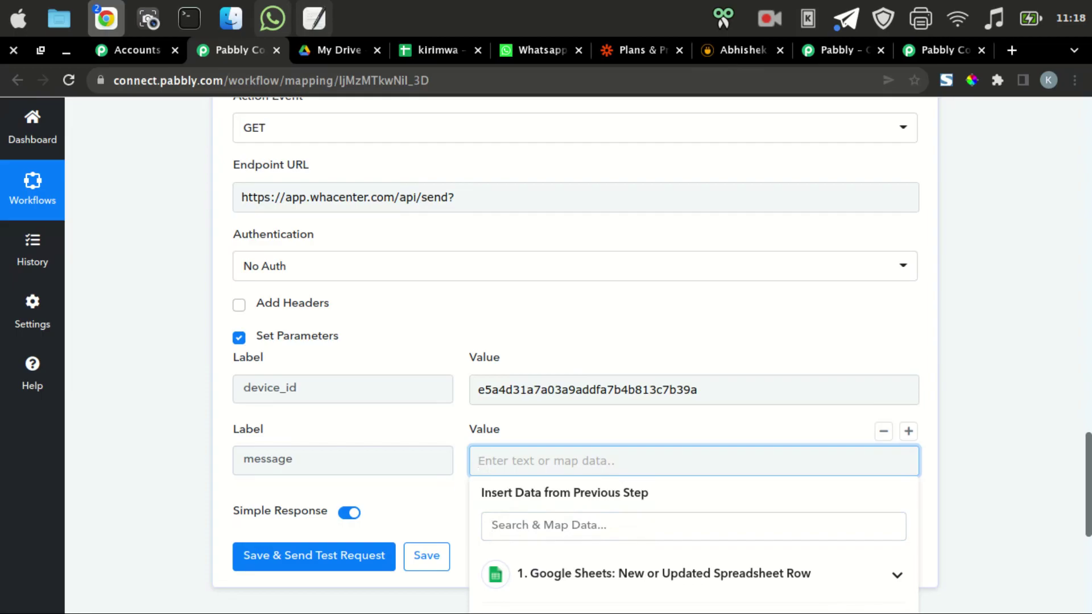
pyautogui.write('hai')
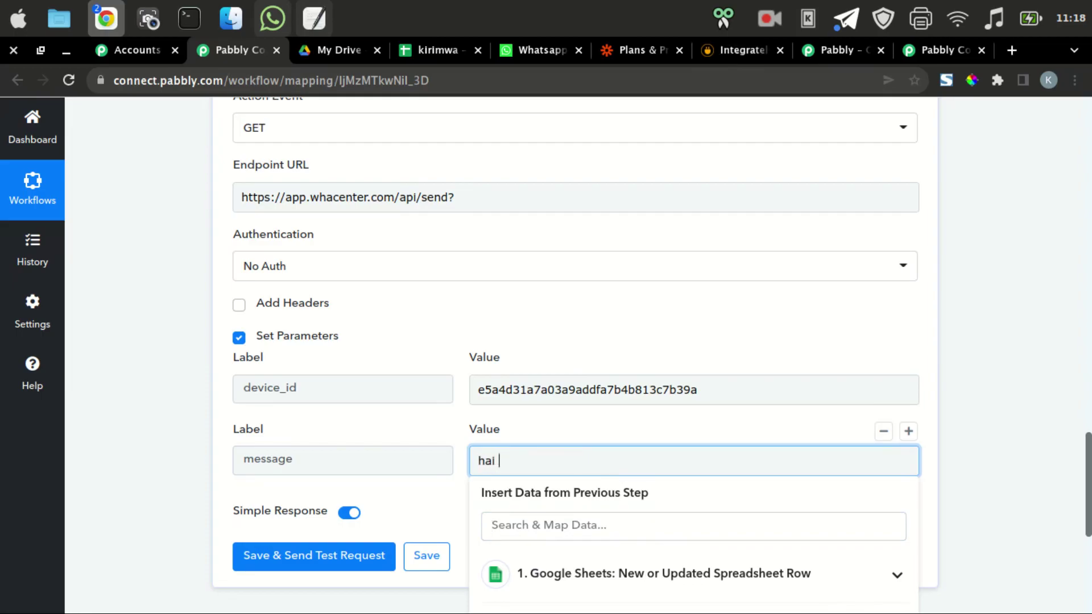
# Continue the message with 'terima kasih telah mendaftar' and a 'nama :' line mapped to Nama.
pyautogui.click(693, 525)
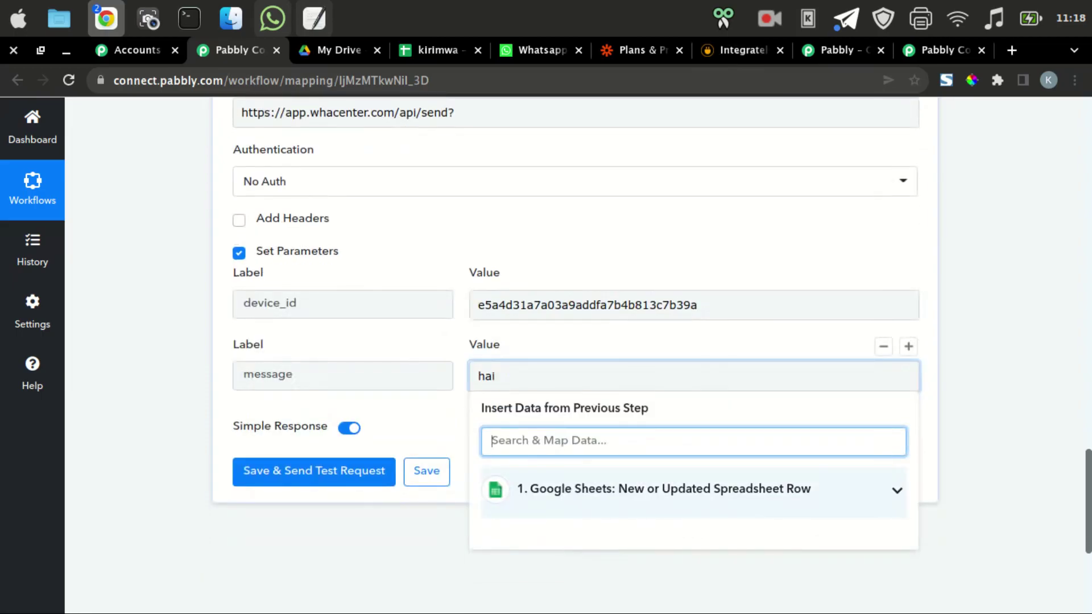
pyautogui.click(664, 488)
pyautogui.click(498, 376)
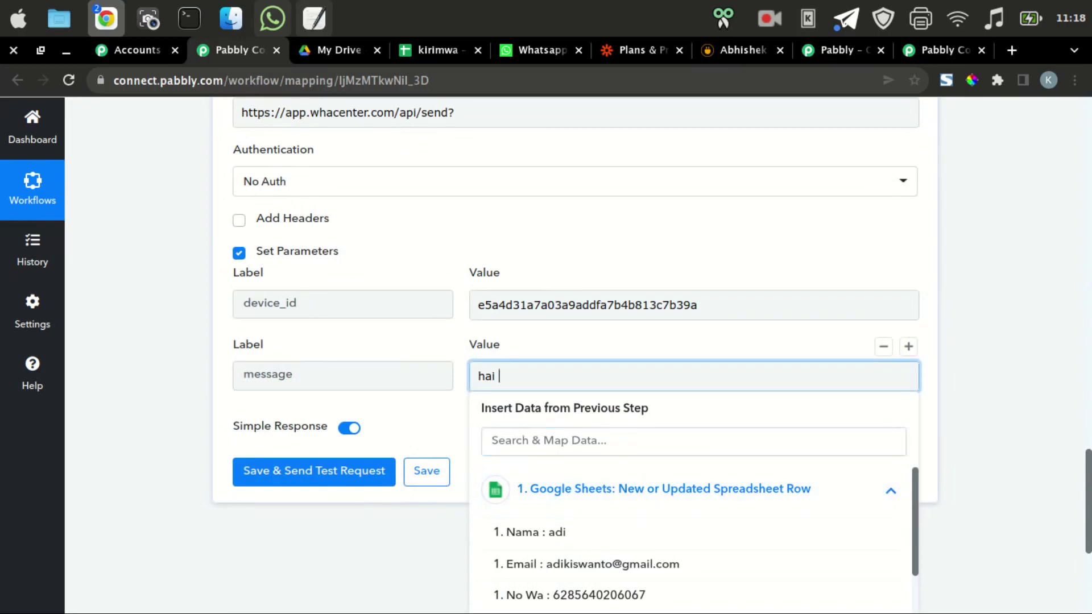
pyautogui.write('terima ka')
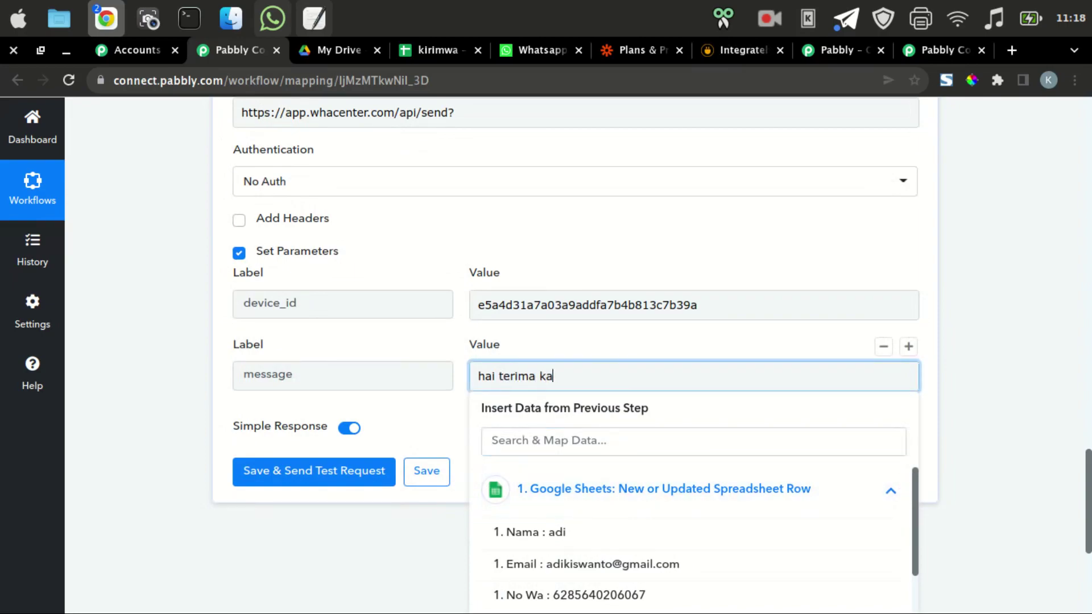
pyautogui.write('sih telah mendaftar')
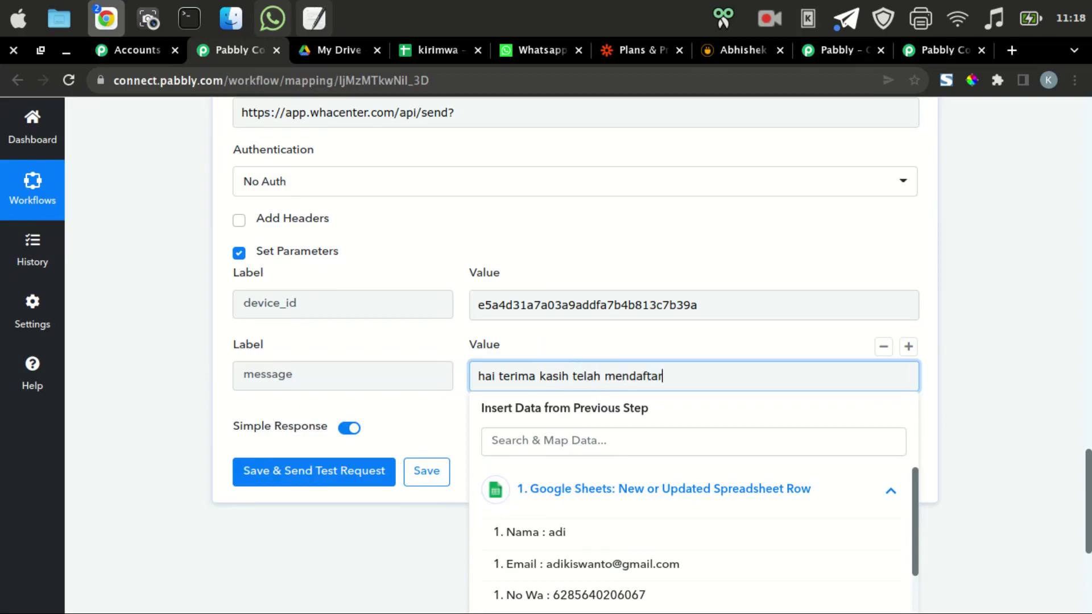
pyautogui.press('Return')
pyautogui.write('nama :')
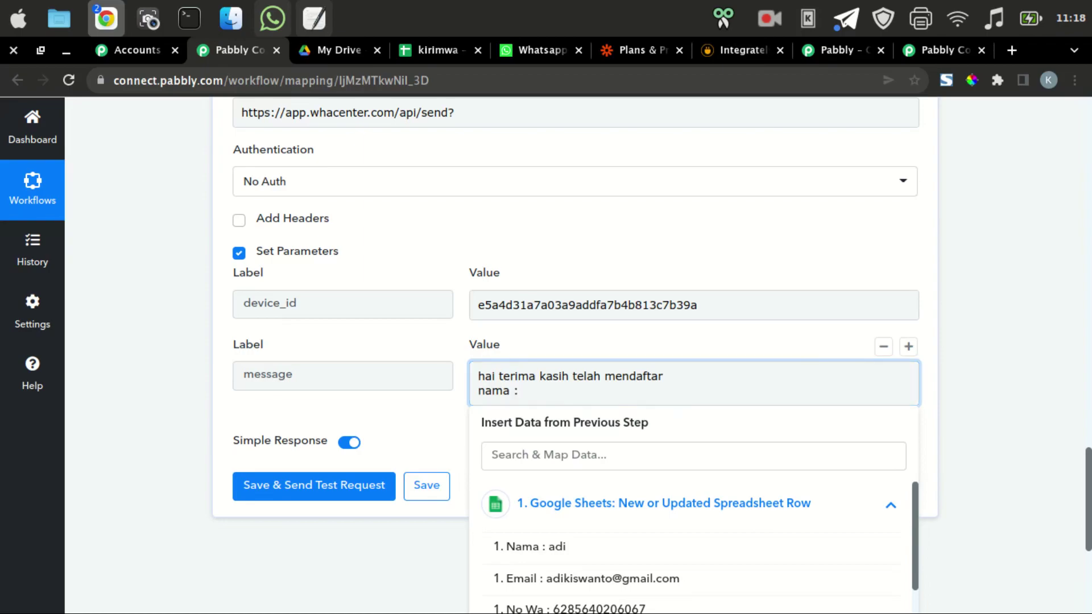
pyautogui.click(529, 547)
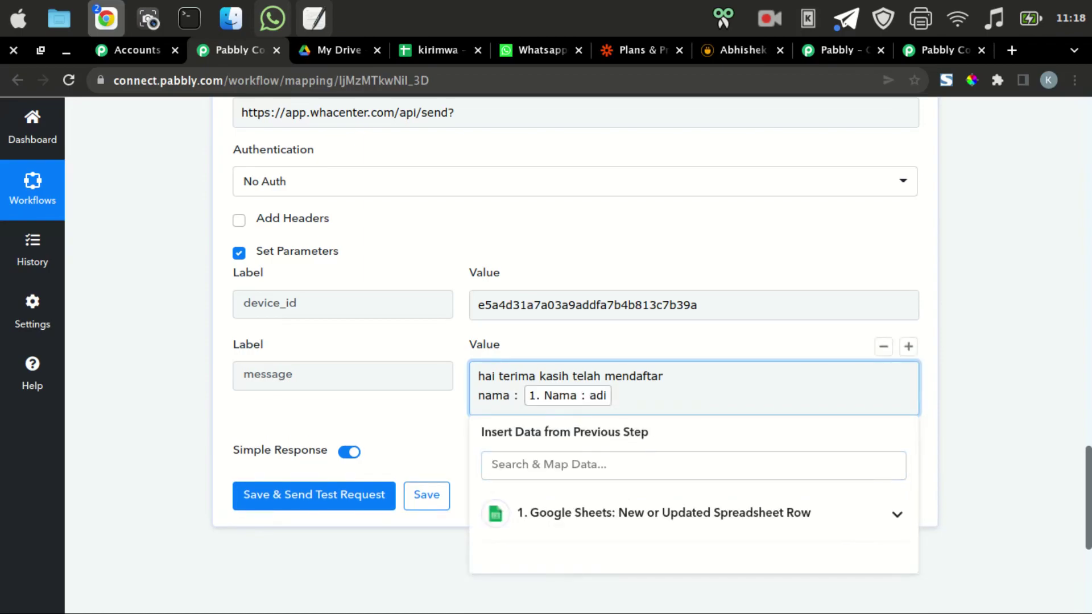
pyautogui.press('Return')
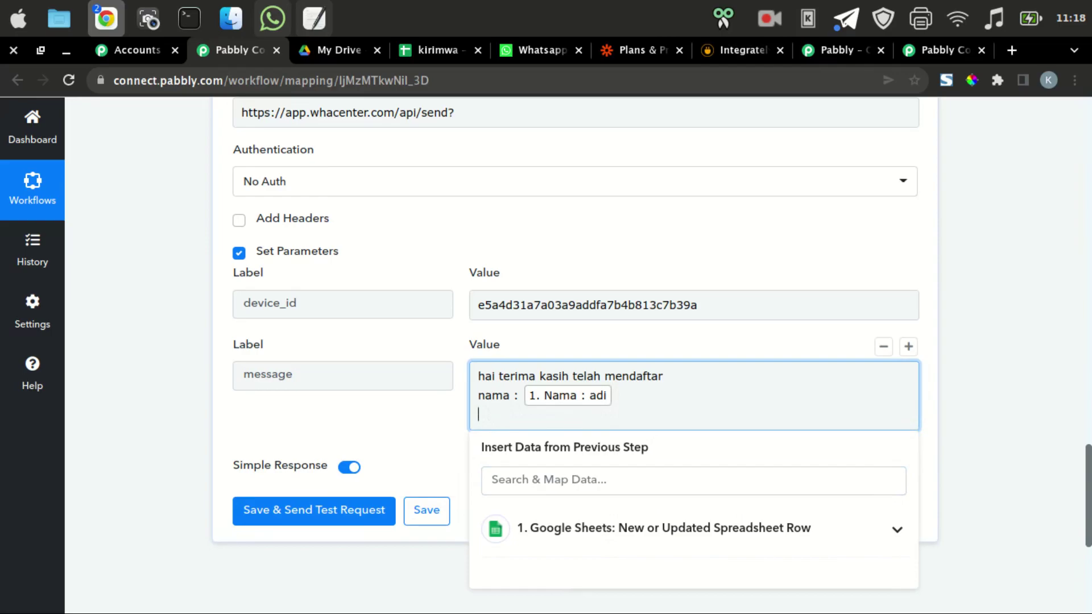
# Add 'email :' and 'no hape :' lines mapped to the sheet's Email and No Wa fields.
pyautogui.write('email :')
pyautogui.click(665, 528)
pyautogui.scroll(-5, 569, 438)
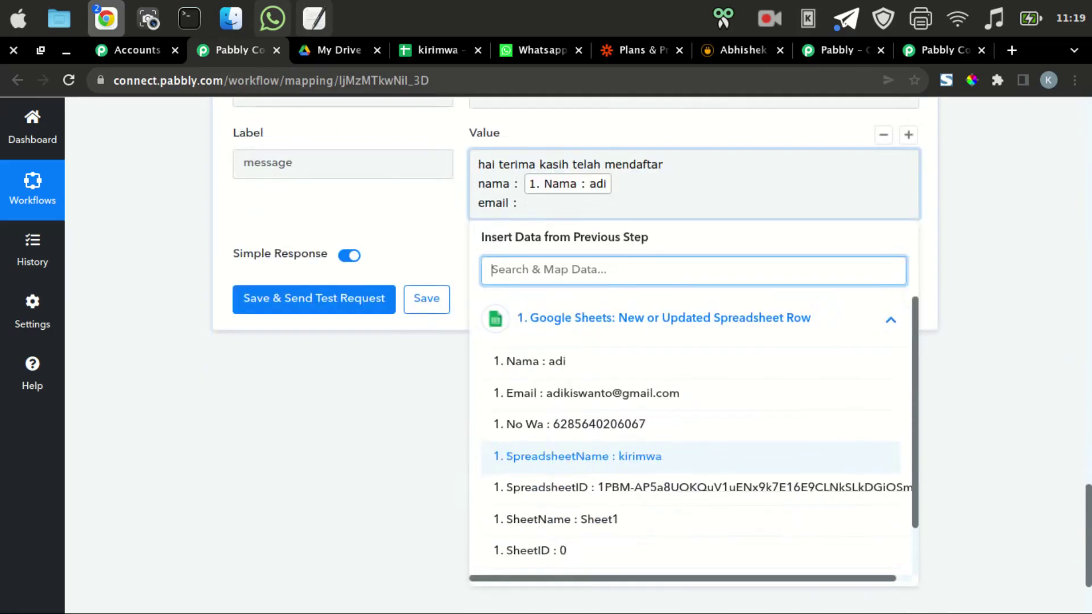
pyautogui.click(586, 393)
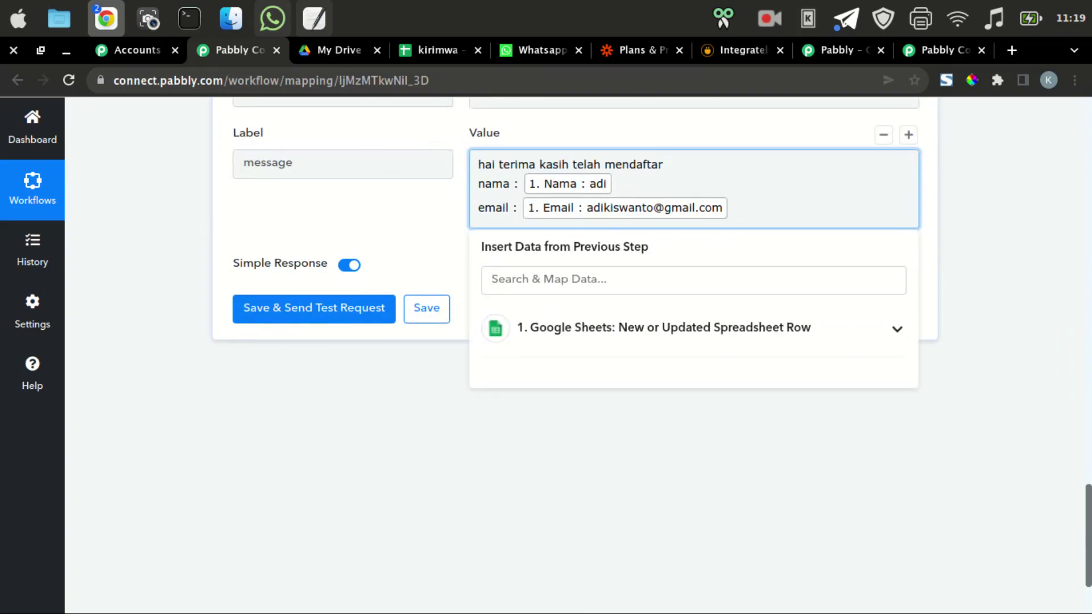
pyautogui.press('Return')
pyautogui.write('no hape :')
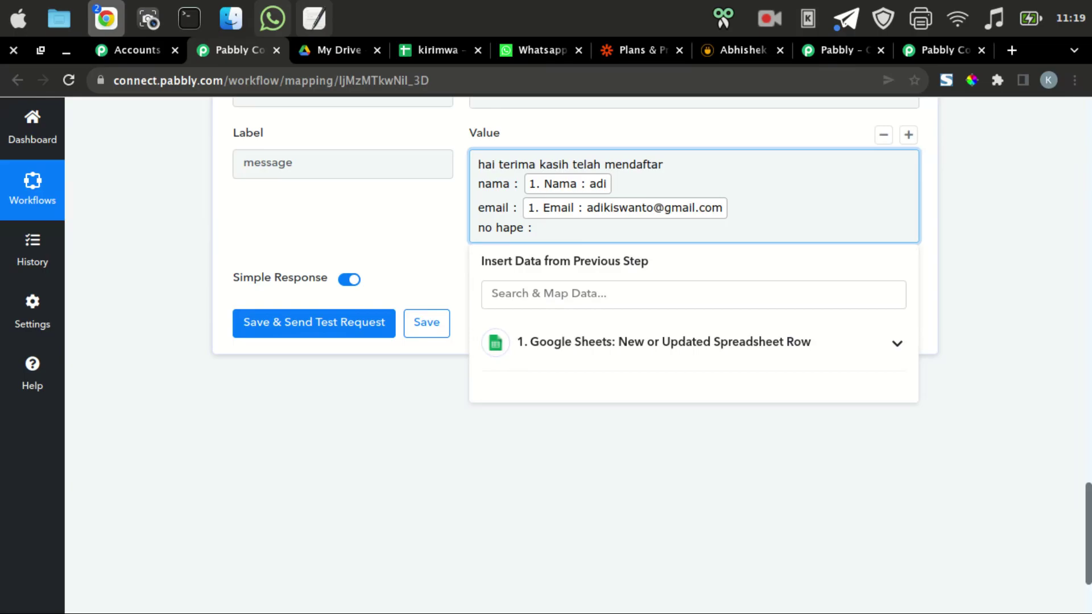
pyautogui.click(663, 342)
pyautogui.scroll(-1, 569, 393)
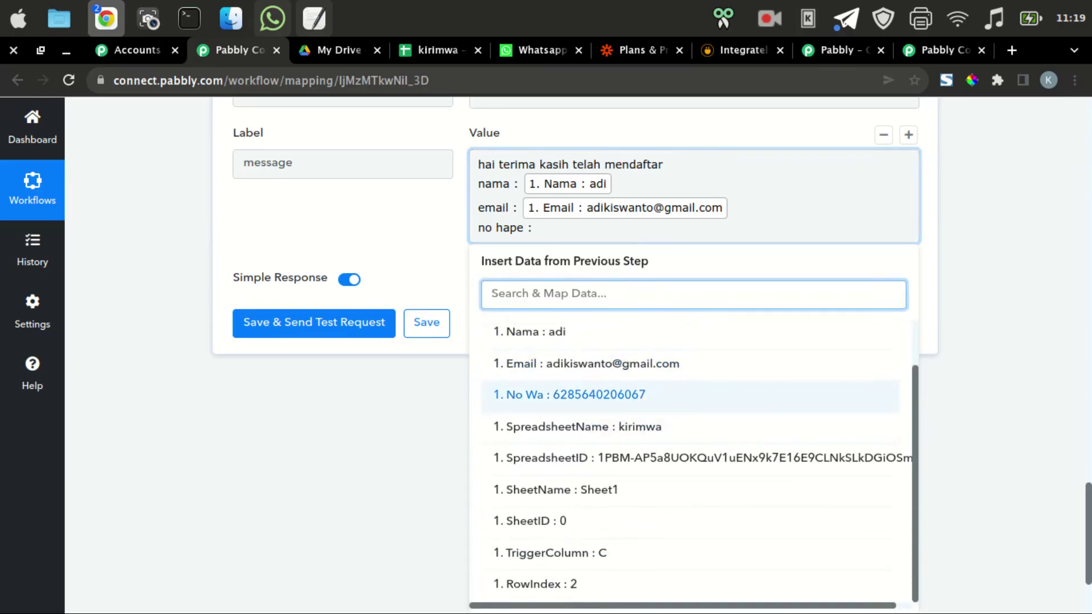
pyautogui.click(568, 394)
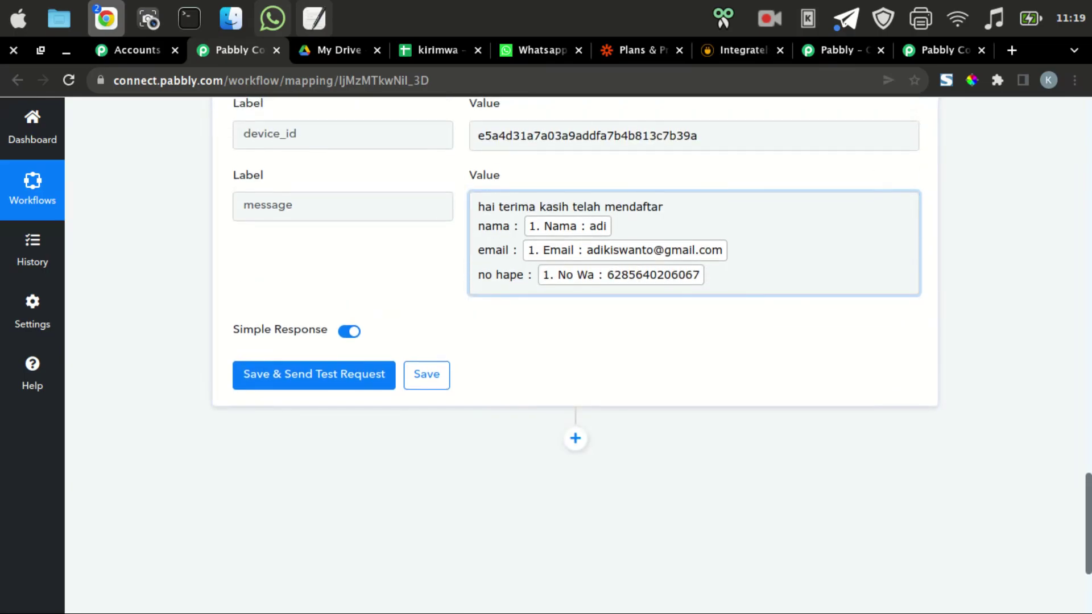
pyautogui.scroll(2, 908, 177)
pyautogui.click(908, 262)
# Add a 'number' parameter whose value is the Google Sheets No Wa field.
pyautogui.click(341, 431)
pyautogui.write('number')
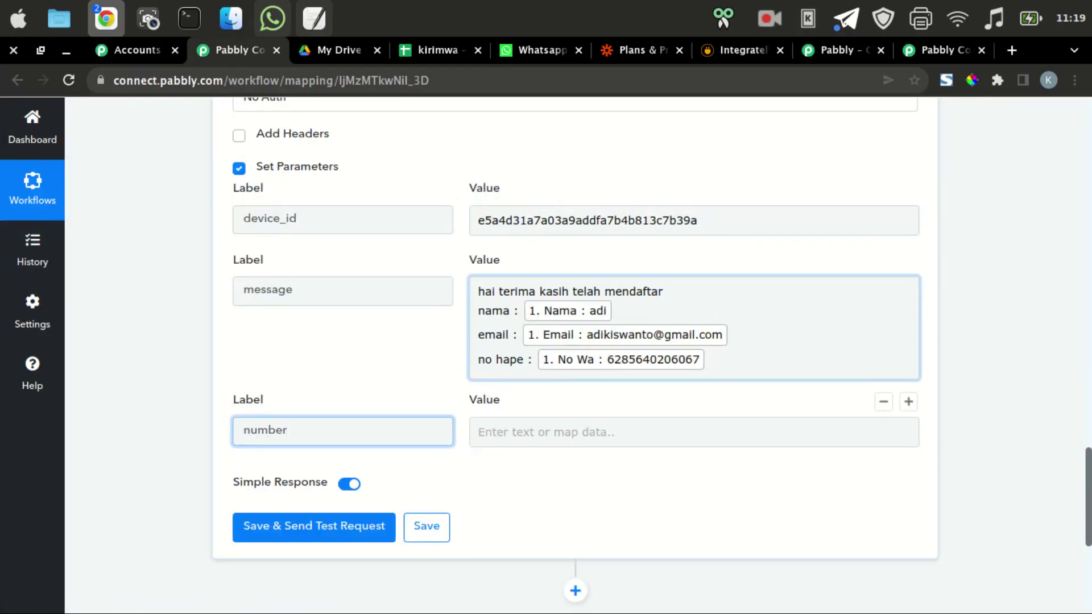
pyautogui.press('Tab')
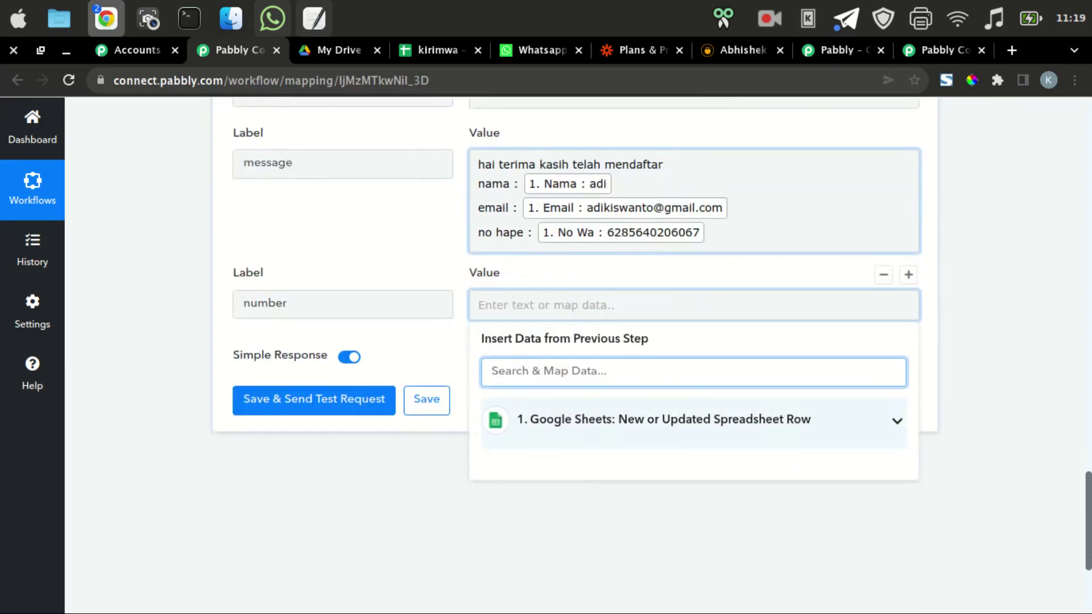
pyautogui.press('Down')
pyautogui.press('Down')
pyautogui.press('Down')
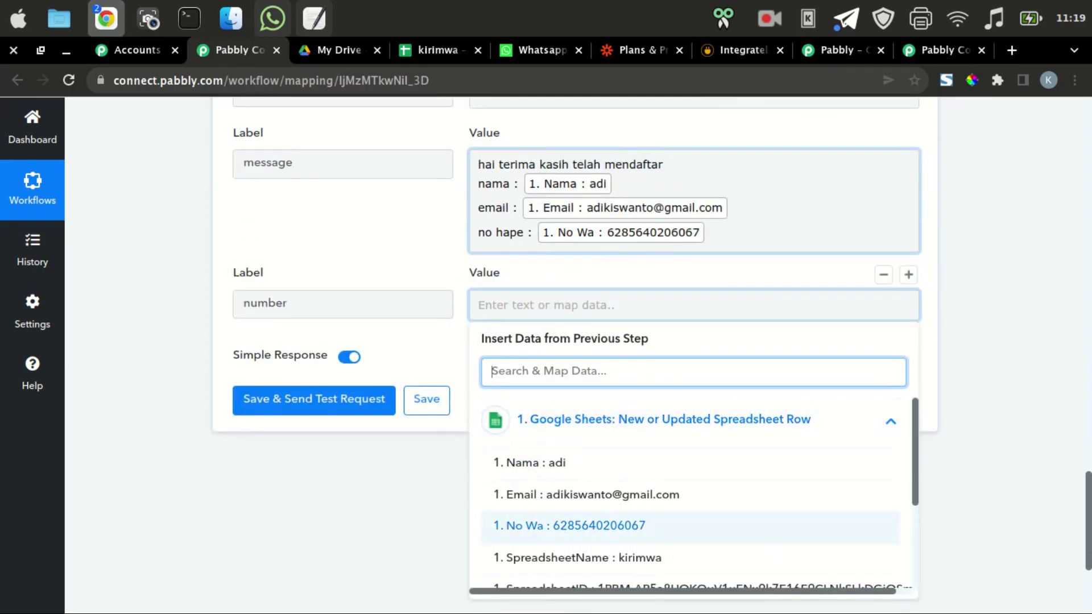
pyautogui.press('Return')
pyautogui.press('Escape')
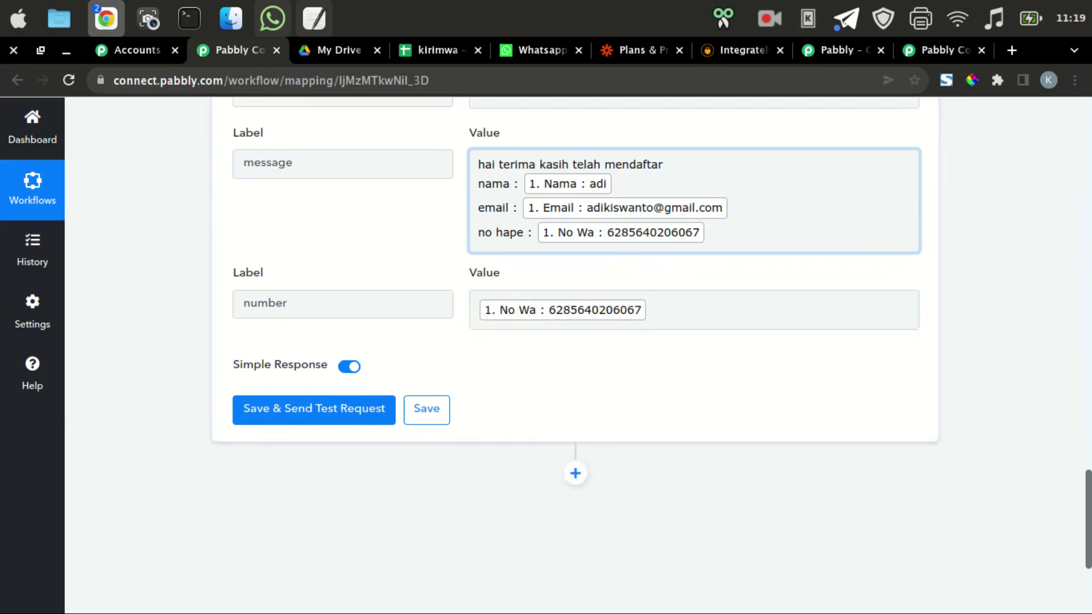
pyautogui.scroll(2, 576, 341)
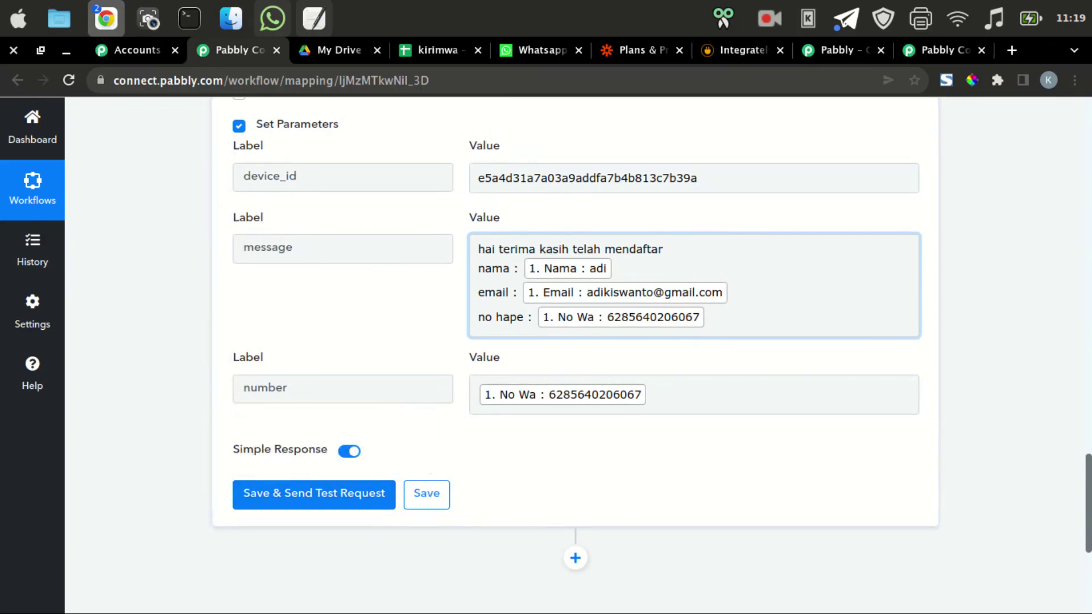
# Send a test request to Whacenter, which returns 'message sent', and check WhatsApp.
pyautogui.click(314, 494)
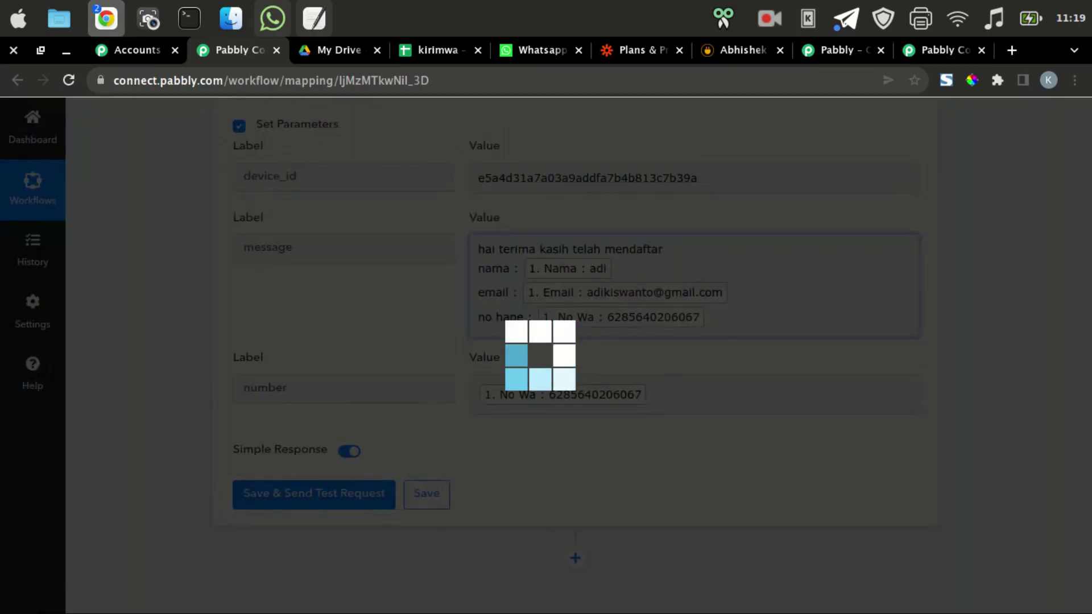
pyautogui.scroll(-5, 574, 341)
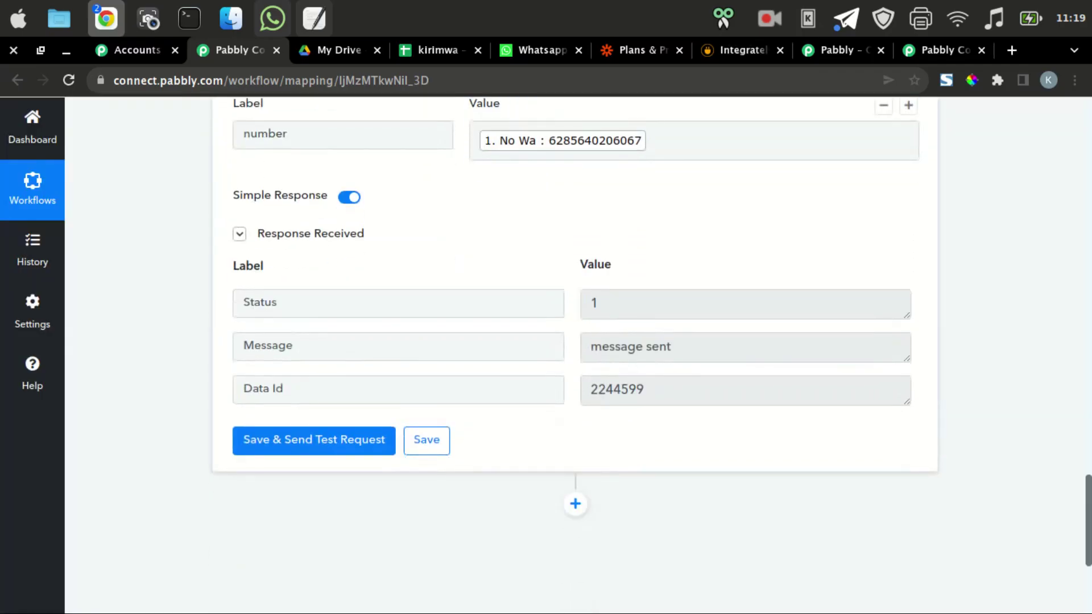
pyautogui.click(272, 18)
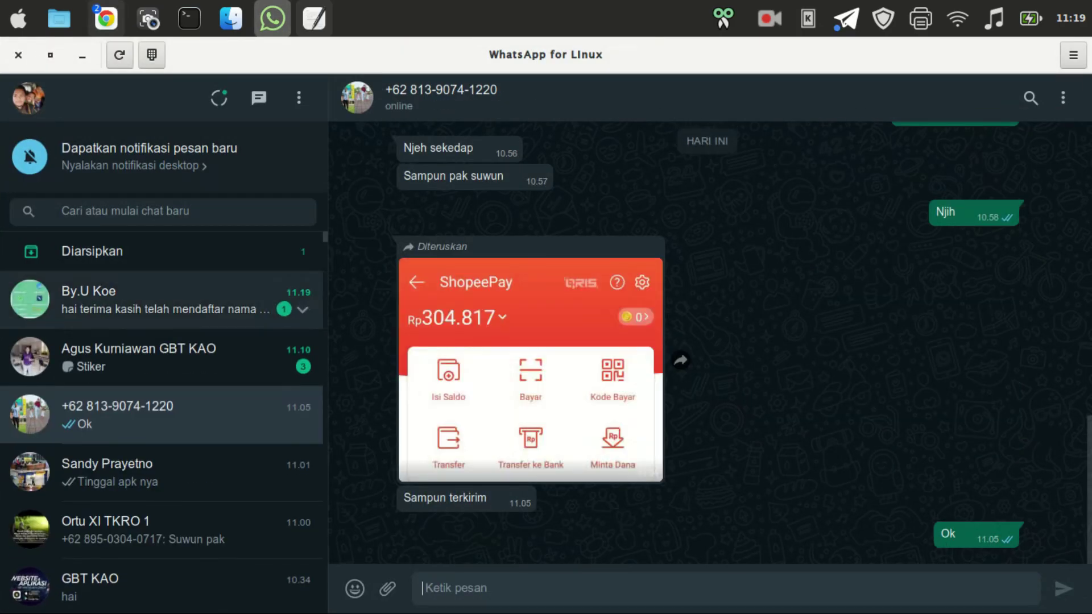
# View the received thank-you message in its WhatsApp chat, then return to the Pabbly workflow.
pyautogui.click(163, 300)
pyautogui.moveTo(545, 55); pyautogui.dragTo(176, 78)
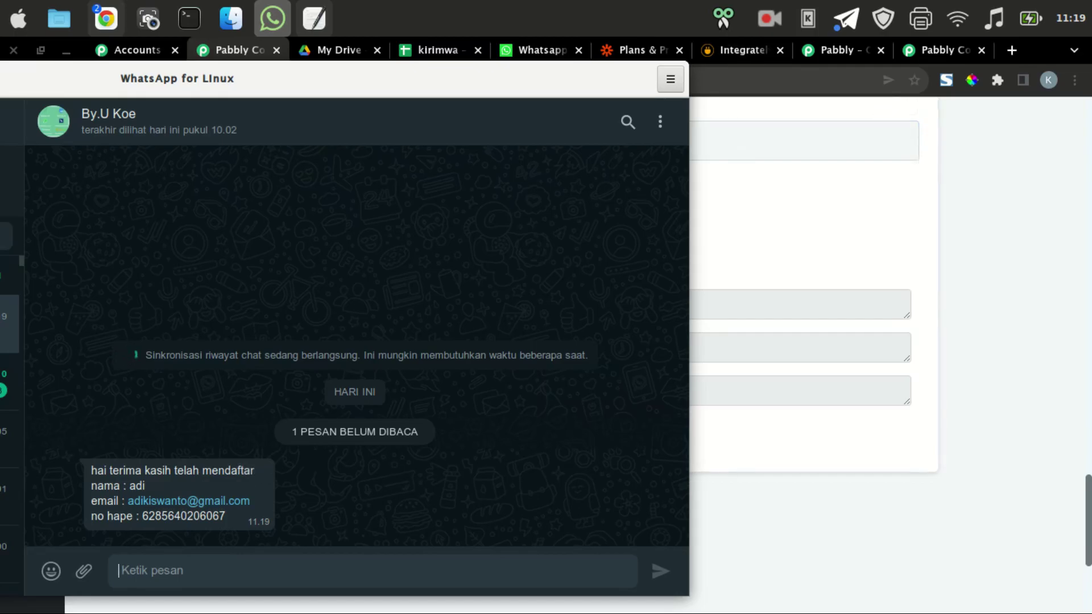
pyautogui.hotkey('alt', 'Tab')
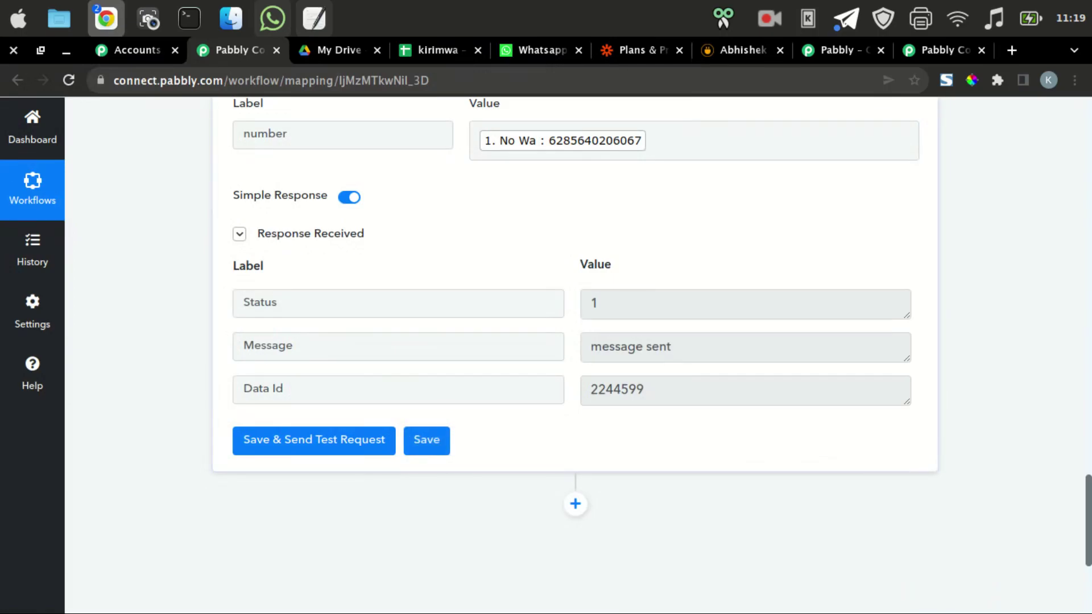
# Save the Whacenter API action's settings and go to the kirimwa spreadsheet.
pyautogui.click(427, 439)
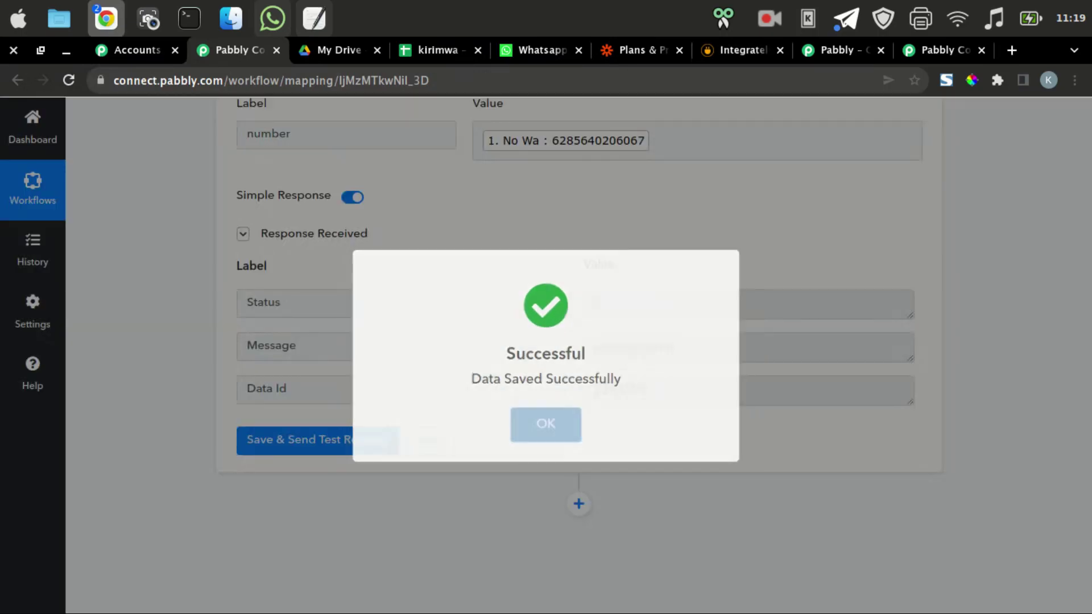
pyautogui.scroll(-2, 574, 353)
pyautogui.scroll(14, 575, 352)
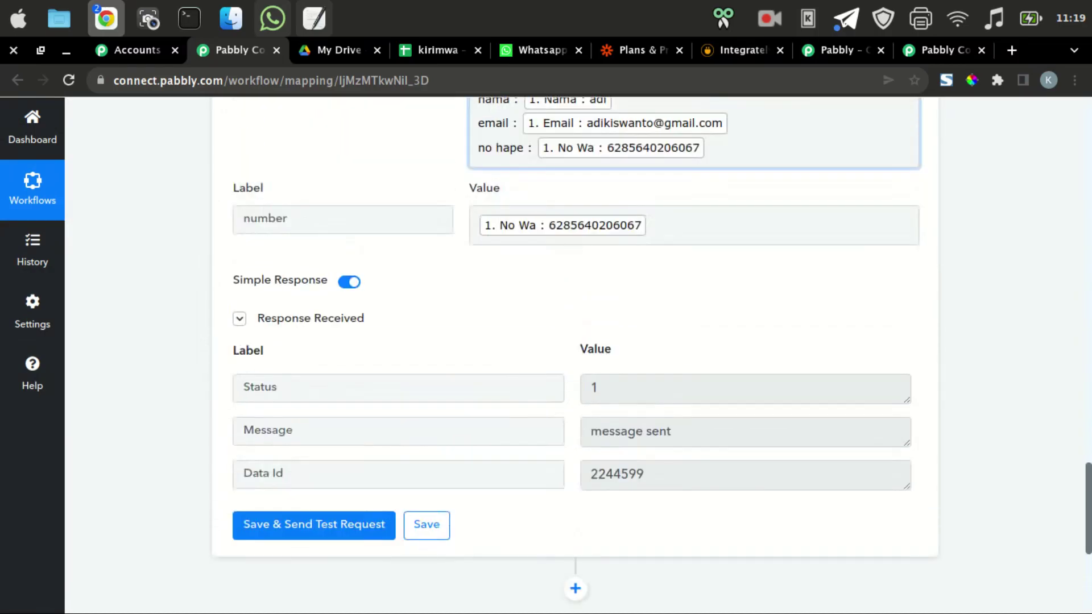
pyautogui.scroll(15, 575, 353)
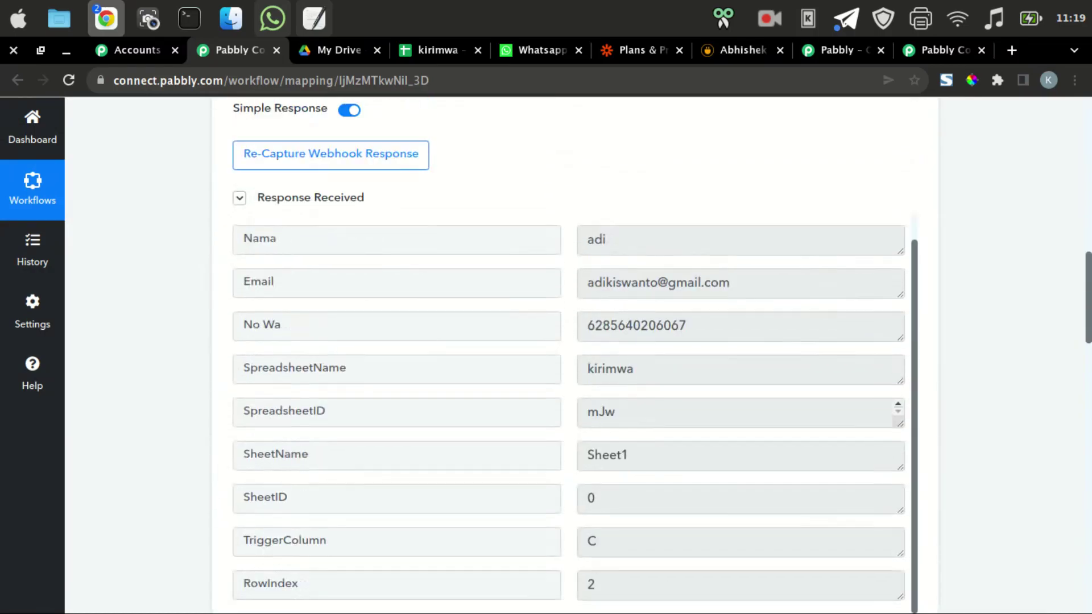
pyautogui.scroll(3, 575, 353)
pyautogui.hotkey('ctrl', '4')
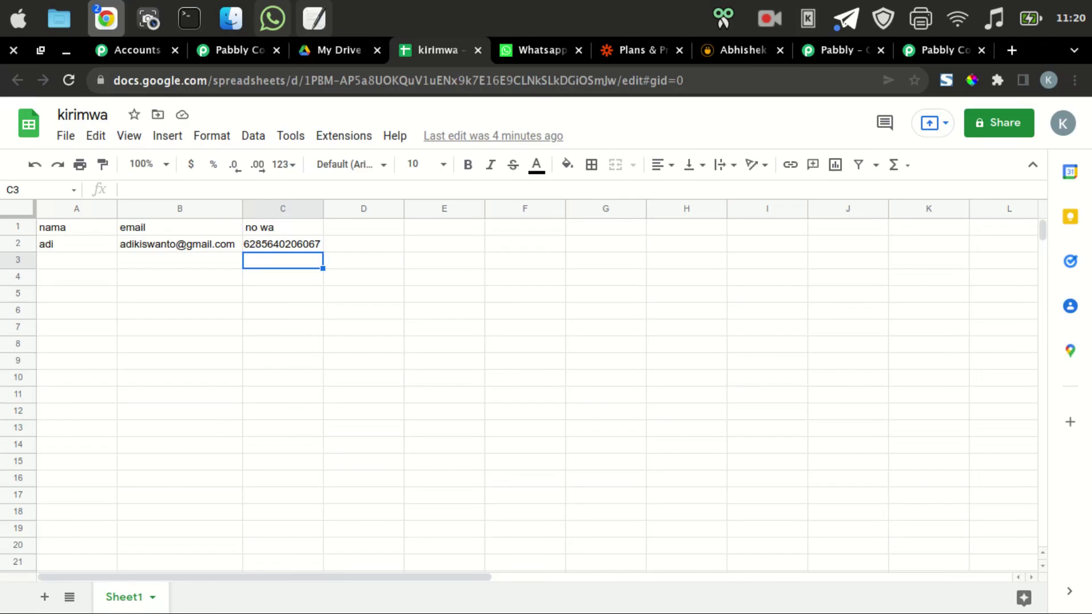
# Enter a second contact's name, e-mail address and WhatsApp number in row 3 of kirimwa.
pyautogui.click(76, 260)
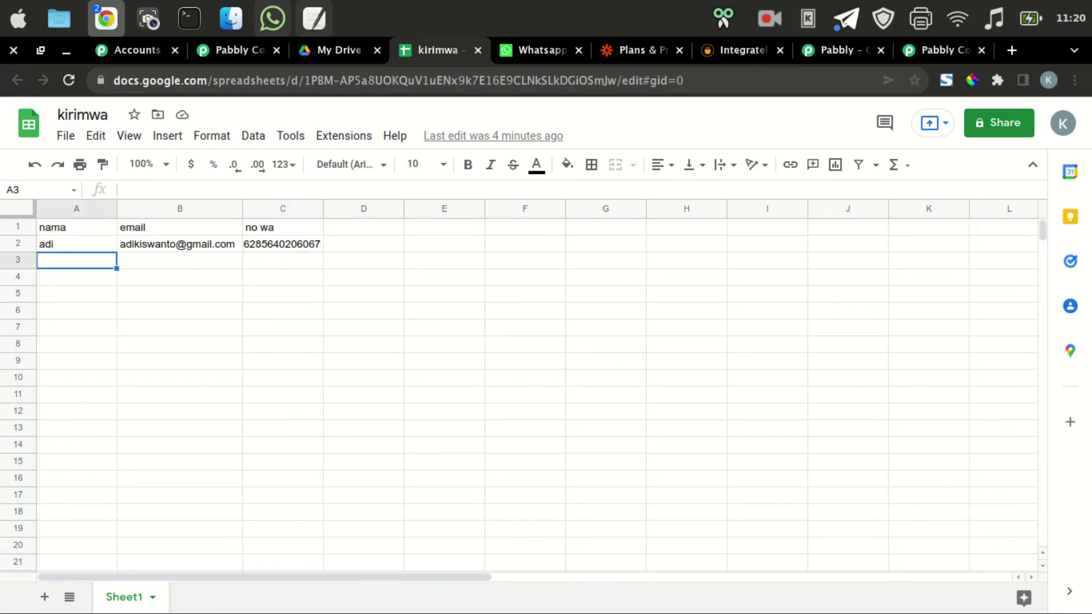
pyautogui.write('kiswanto')
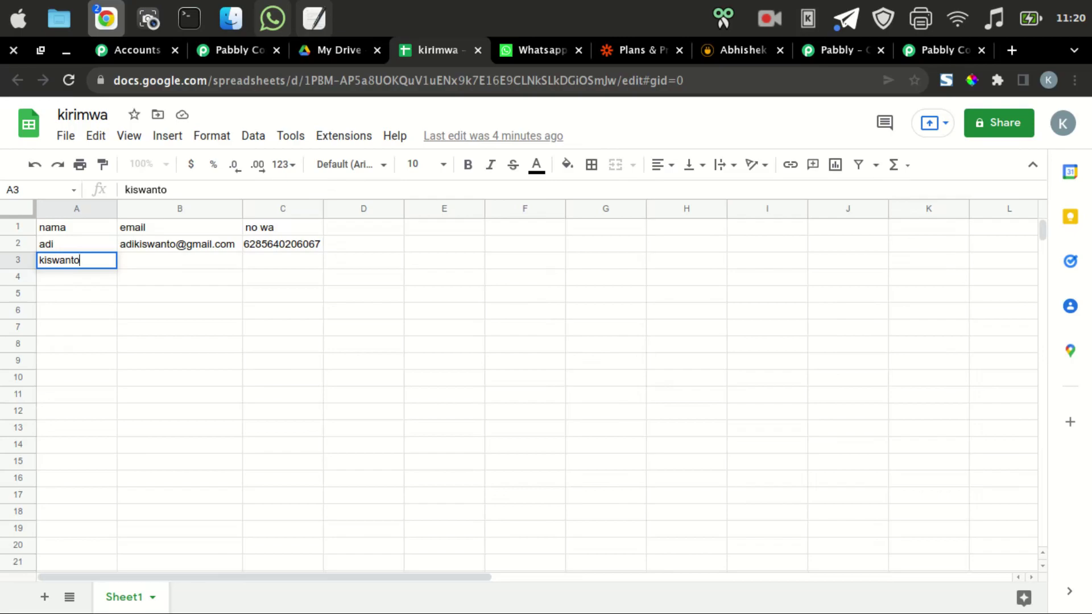
pyautogui.press('Tab')
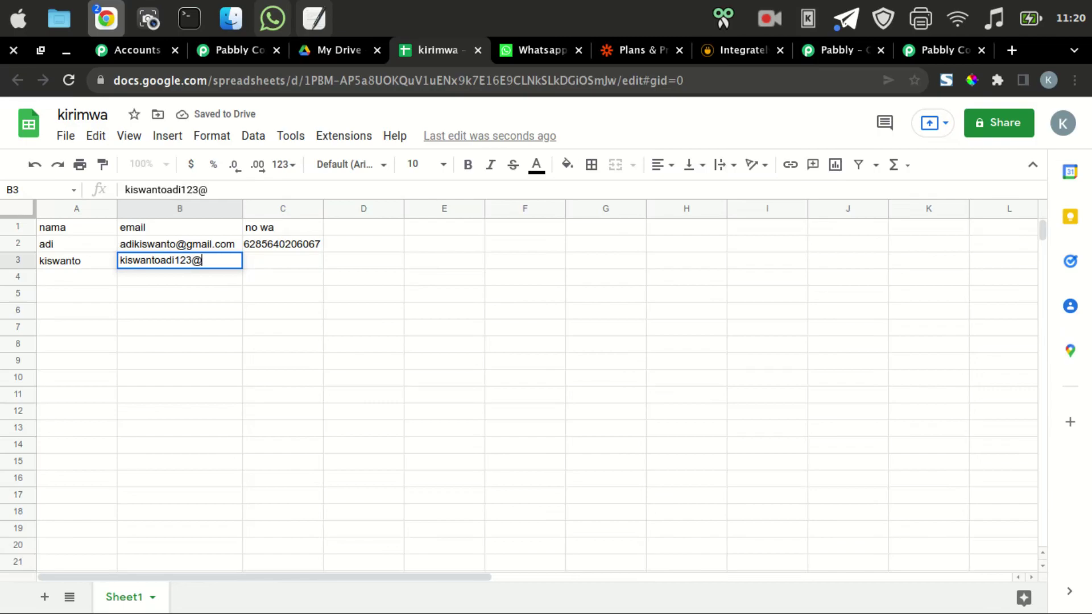
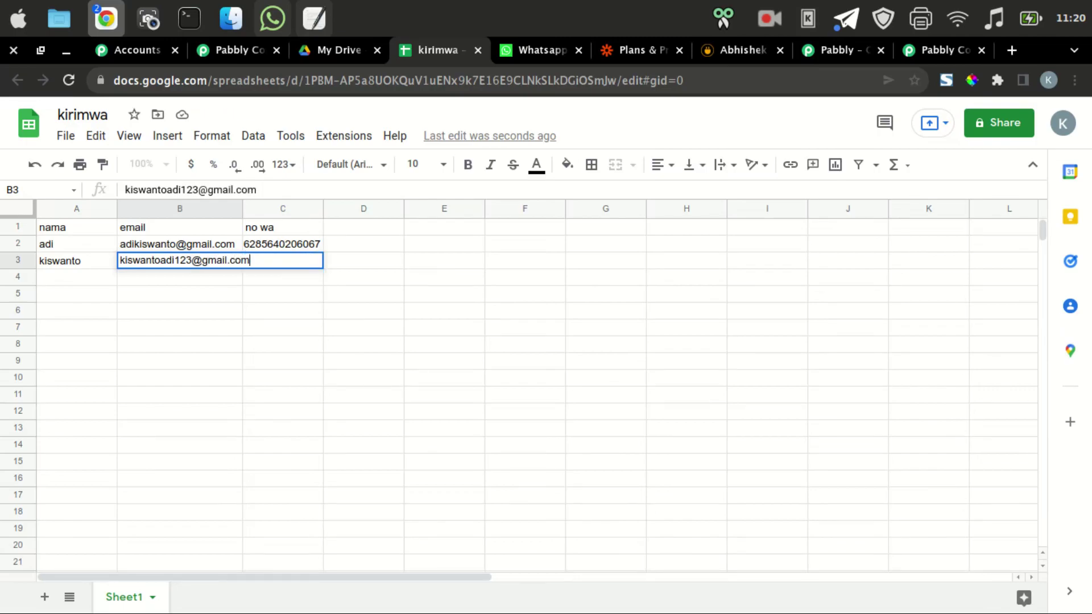
pyautogui.click(179, 310)
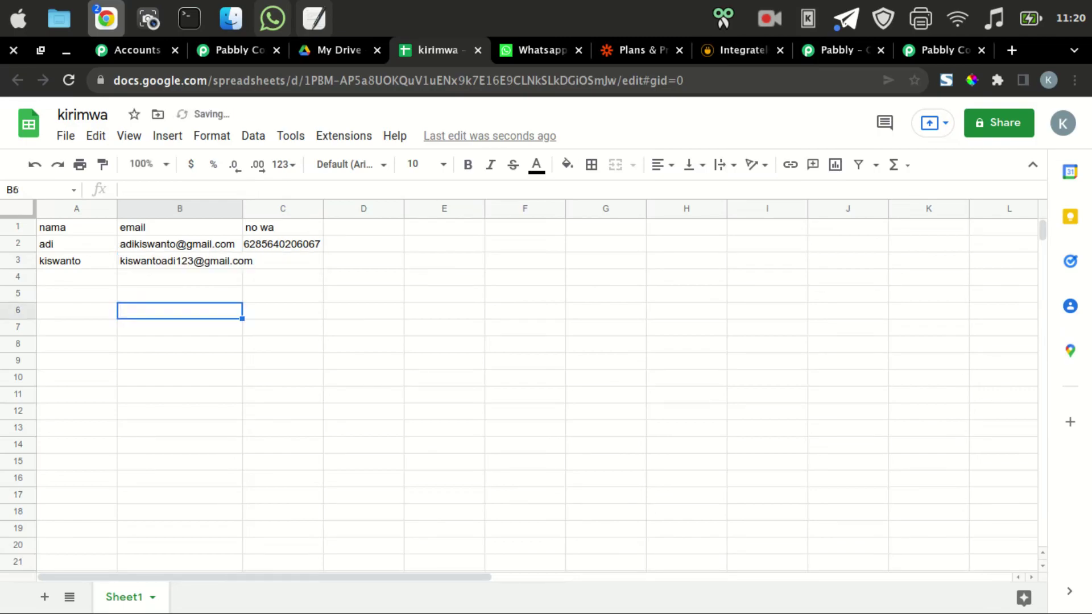
pyautogui.click(282, 261)
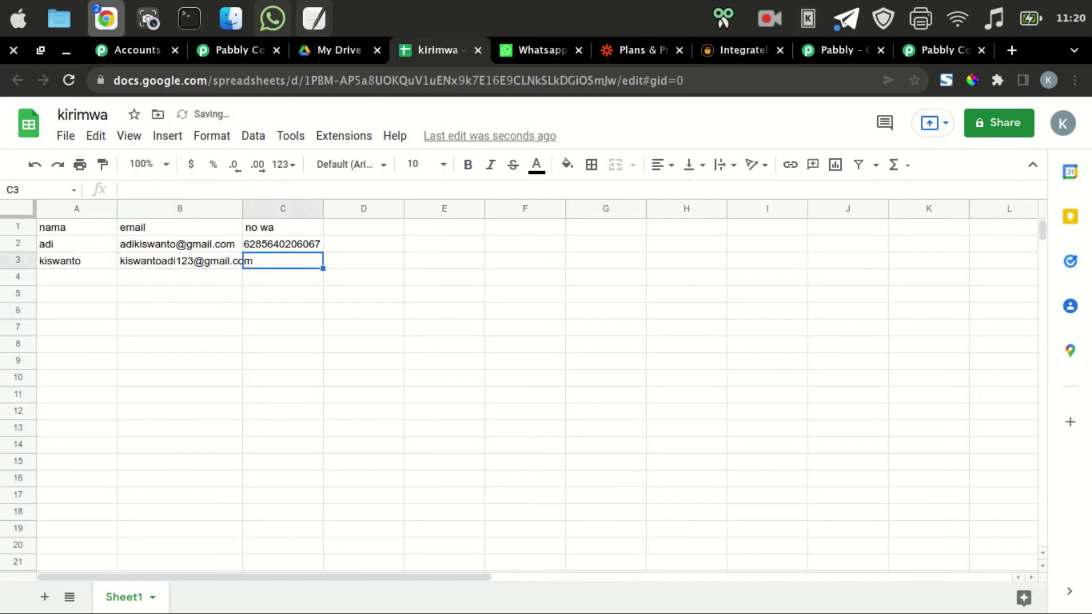
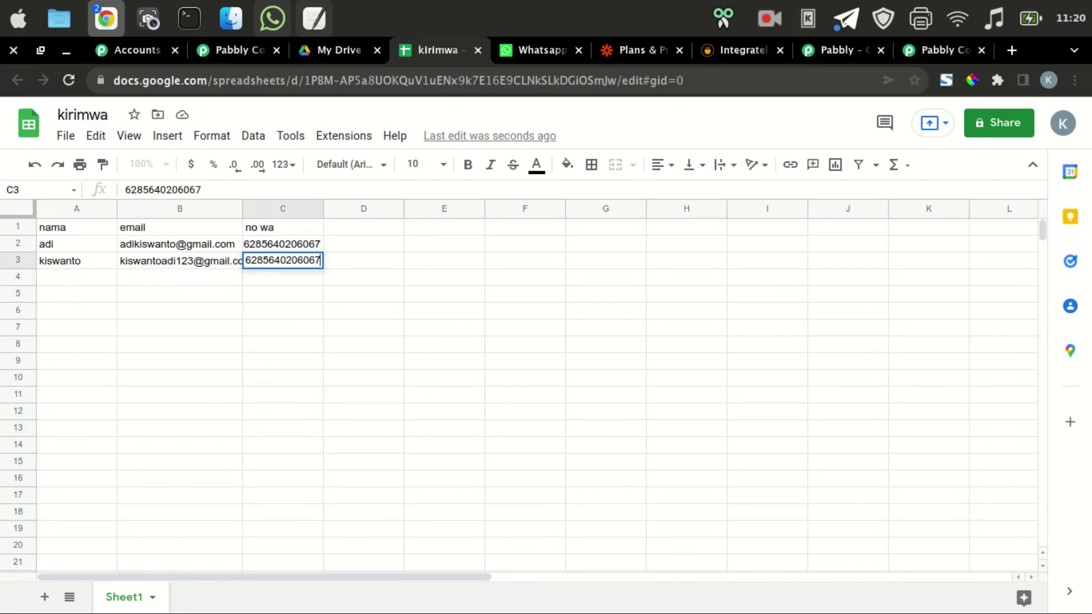
pyautogui.press('Return')
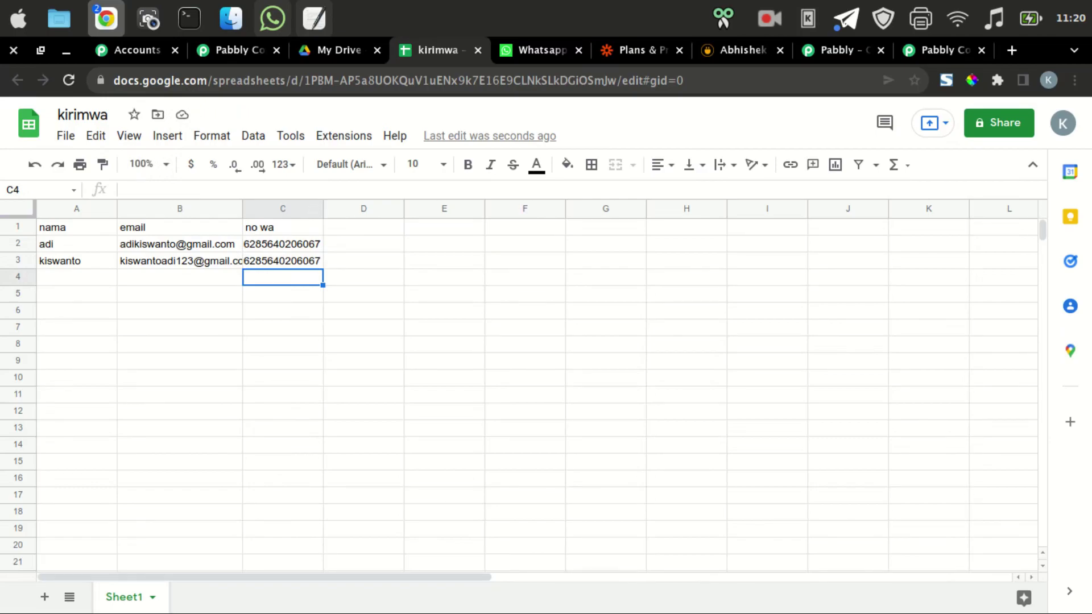
# Confirm WhatsApp received the row-3 contact's automatic thank-you message, then return to Pabbly Connect.
pyautogui.click(272, 17)
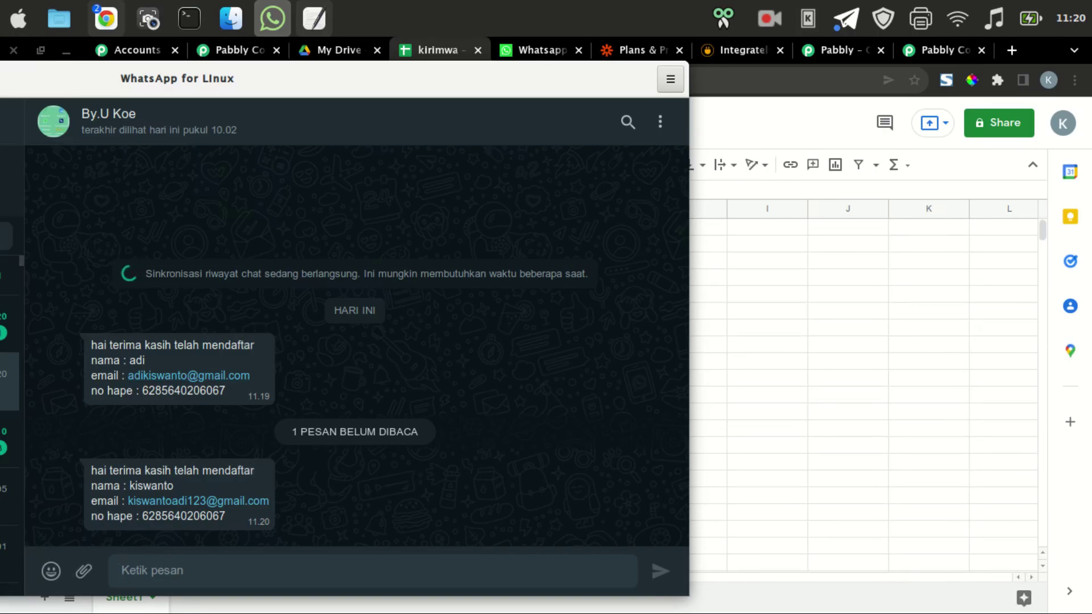
pyautogui.hotkey('alt', 'Tab')
pyautogui.hotkey('ctrl', '2')
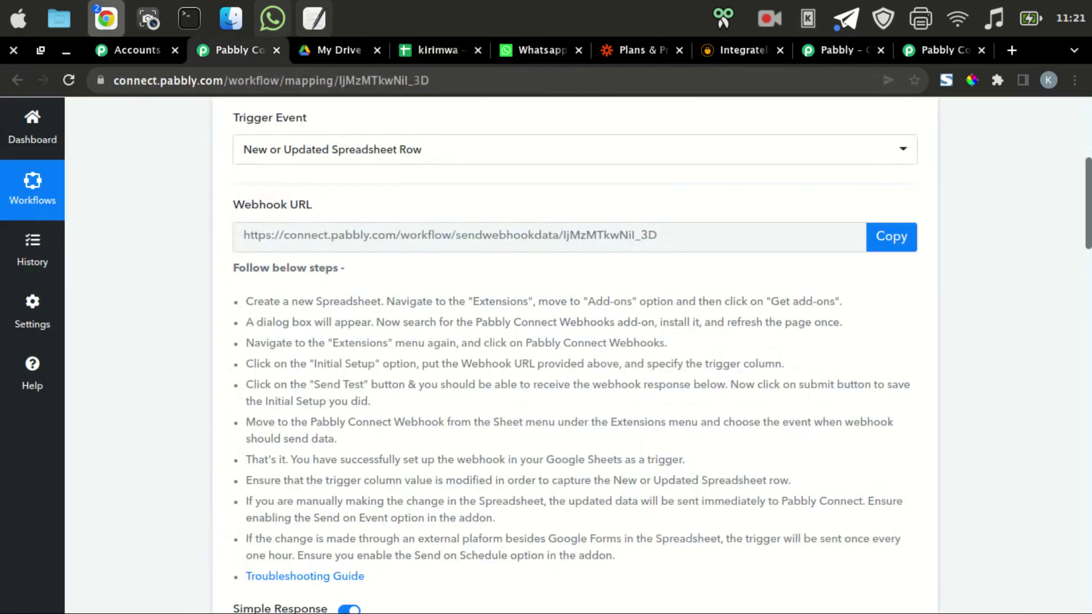
# End the message with a 'terima kasih' line plus blank-line spacing, and save the action.
pyautogui.scroll(-2, 569, 342)
pyautogui.scroll(-20, 569, 341)
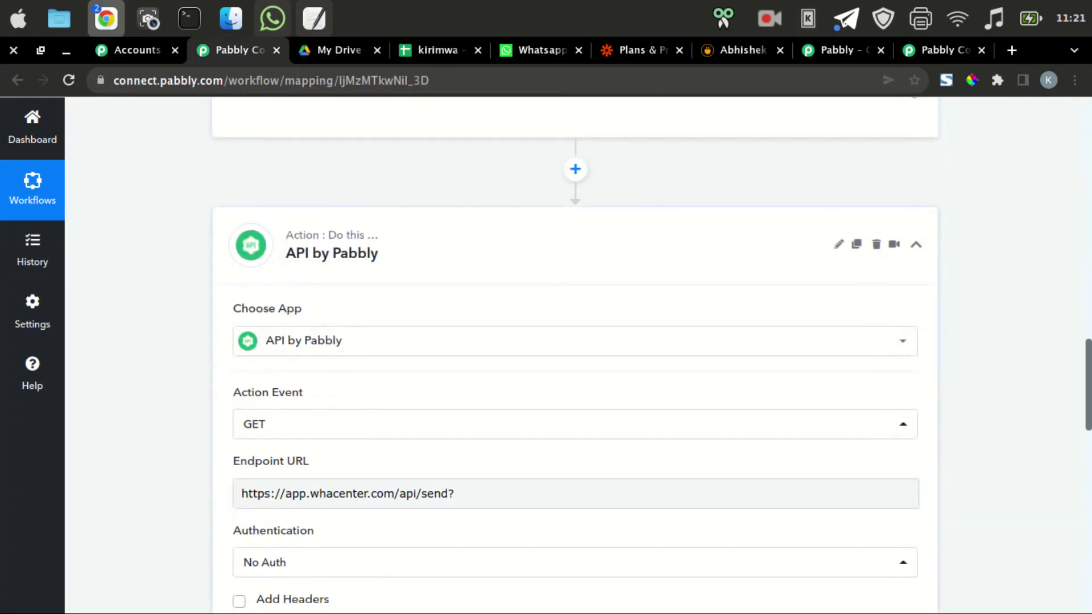
pyautogui.scroll(-5, 569, 341)
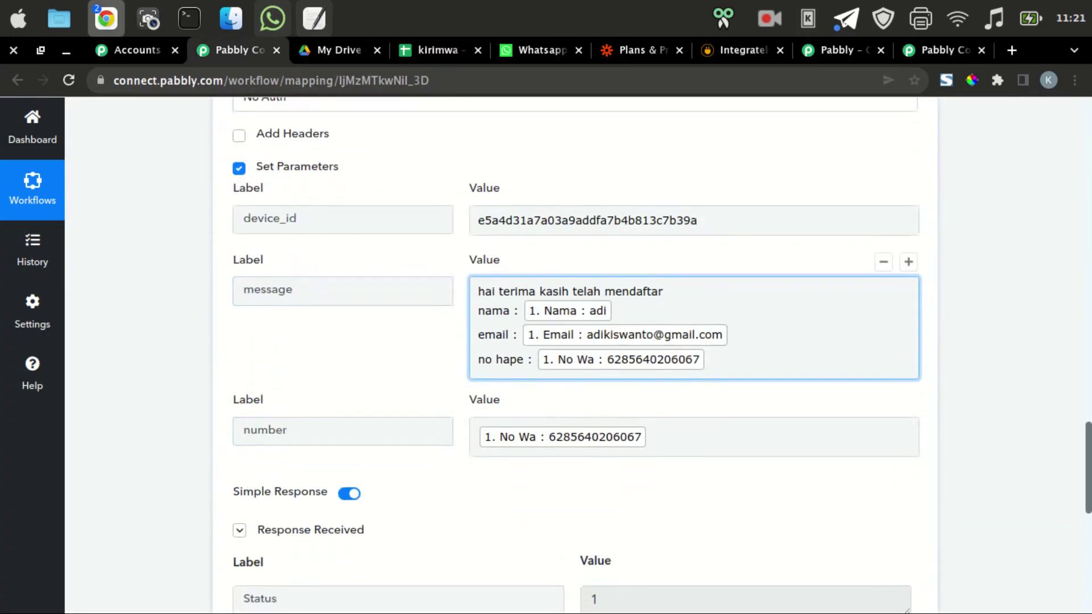
pyautogui.click(708, 359)
pyautogui.press('Return')
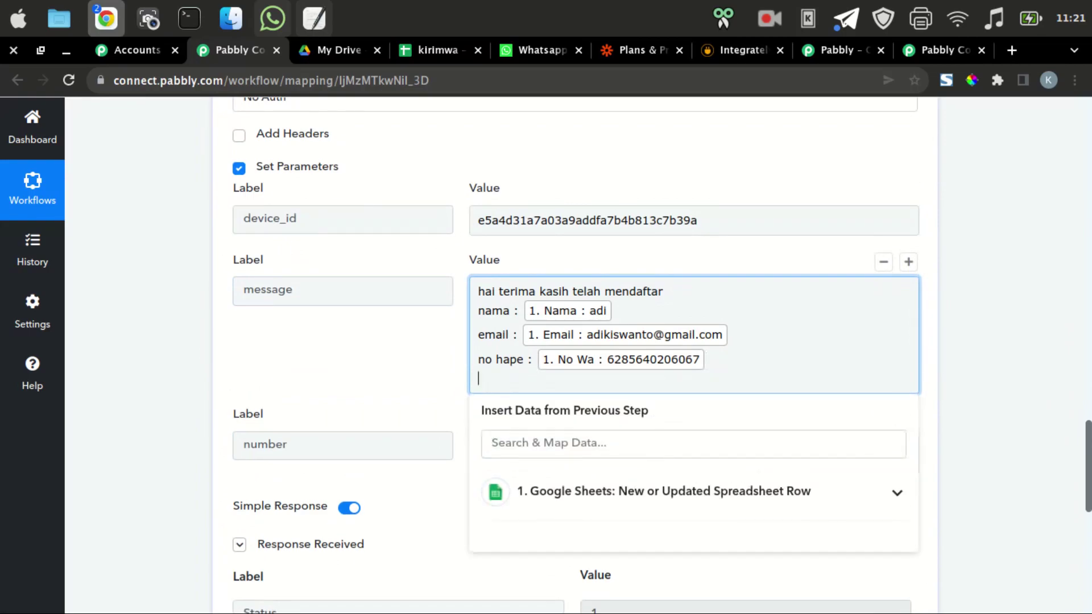
pyautogui.write('terima kasih')
pyautogui.press('Return')
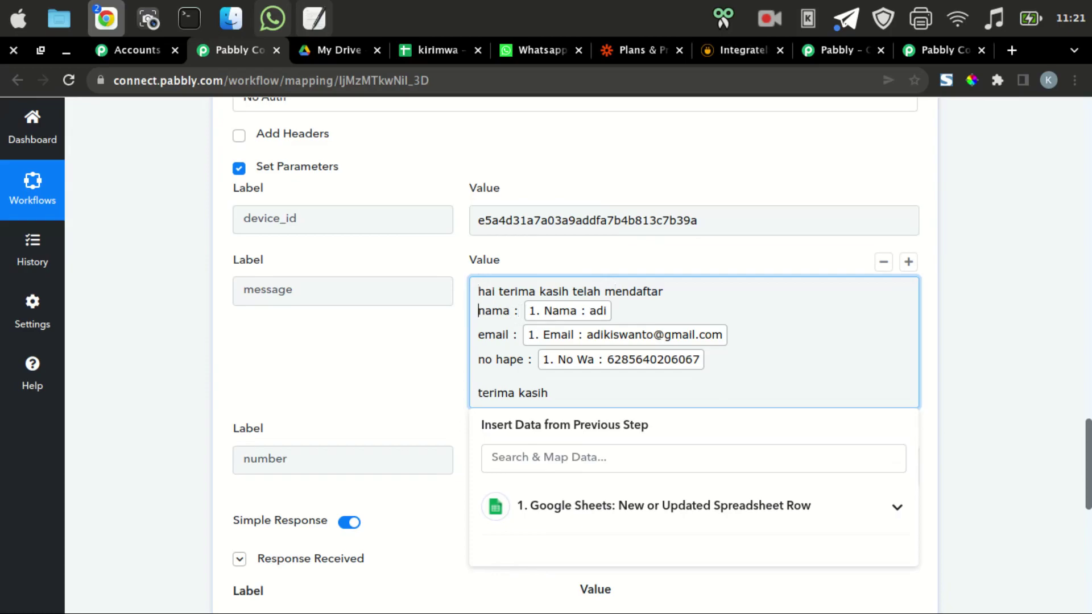
pyautogui.press('Return')
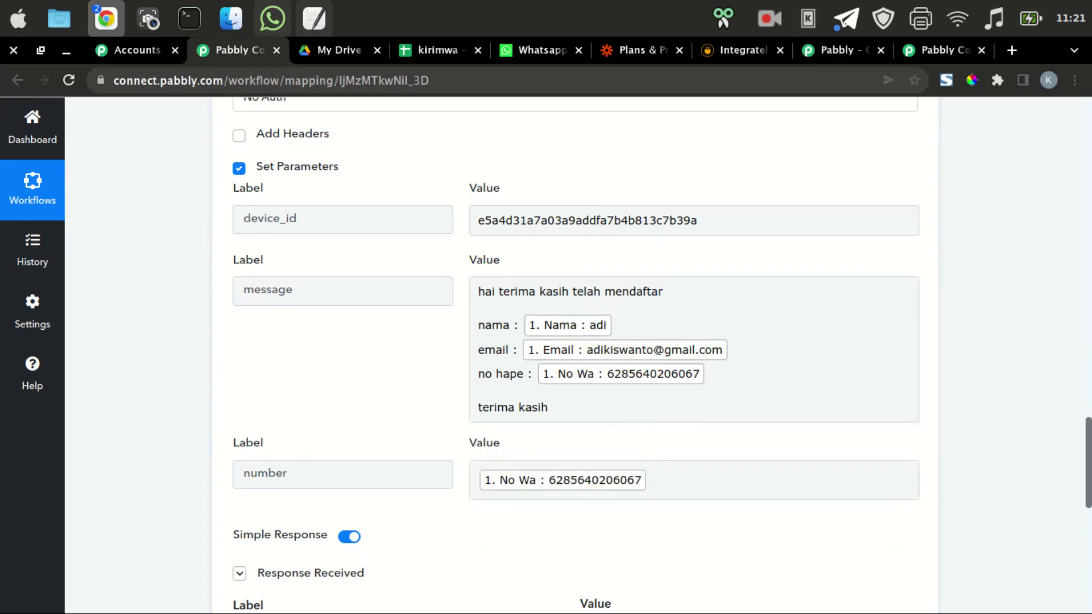
pyautogui.scroll(-10, 574, 352)
pyautogui.click(426, 230)
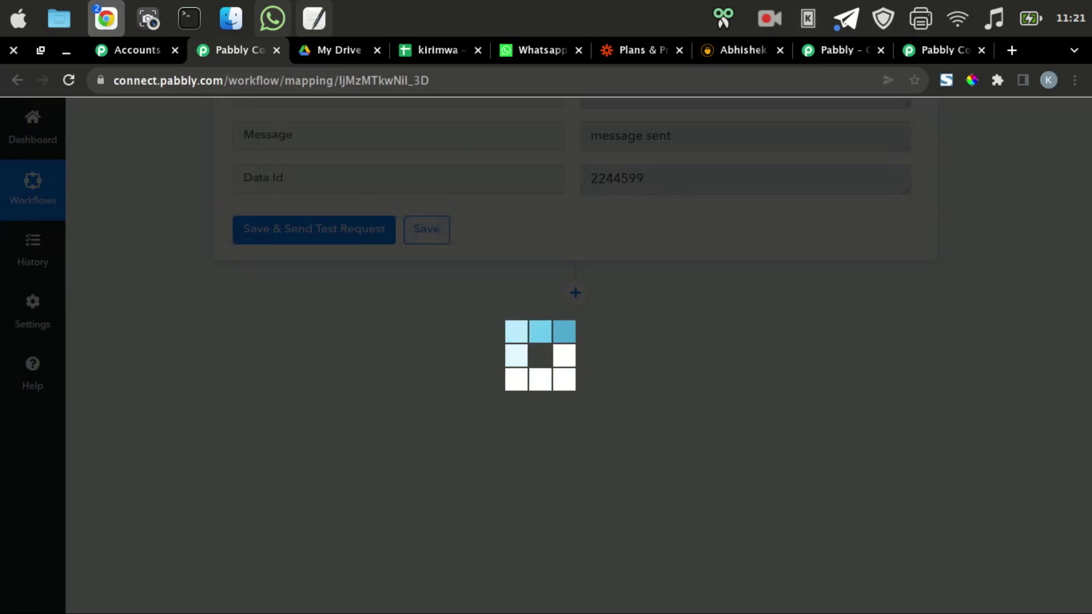
pyautogui.hotkey('ctrl', '4')
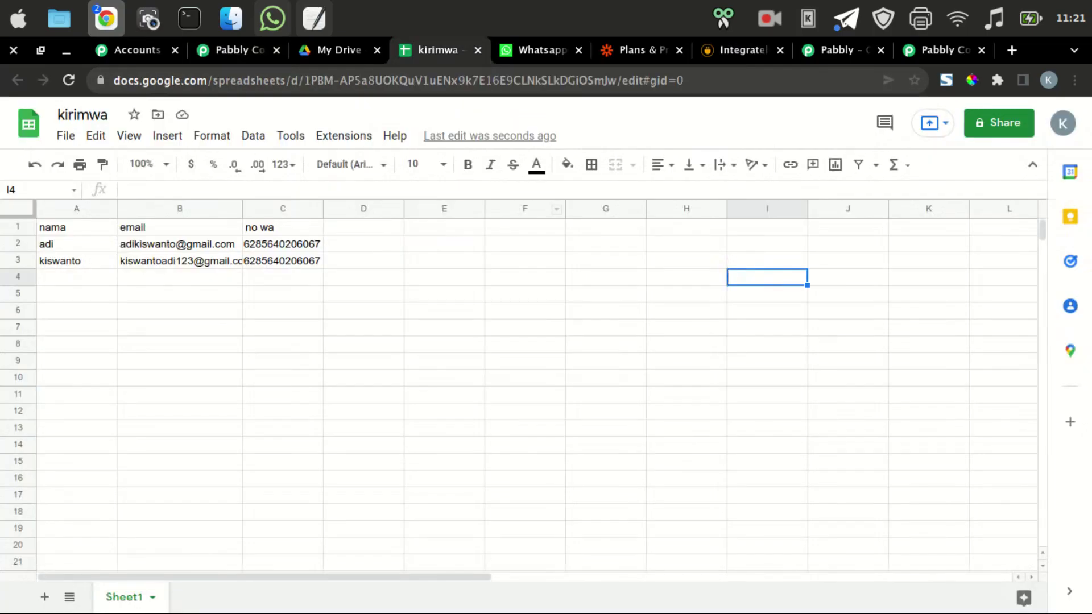
# Fill row 4 of kirimwa with a third contact's name, e-mail and WhatsApp number.
pyautogui.click(60, 260)
pyautogui.click(76, 277)
pyautogui.write('adikiss')
pyautogui.press('Tab')
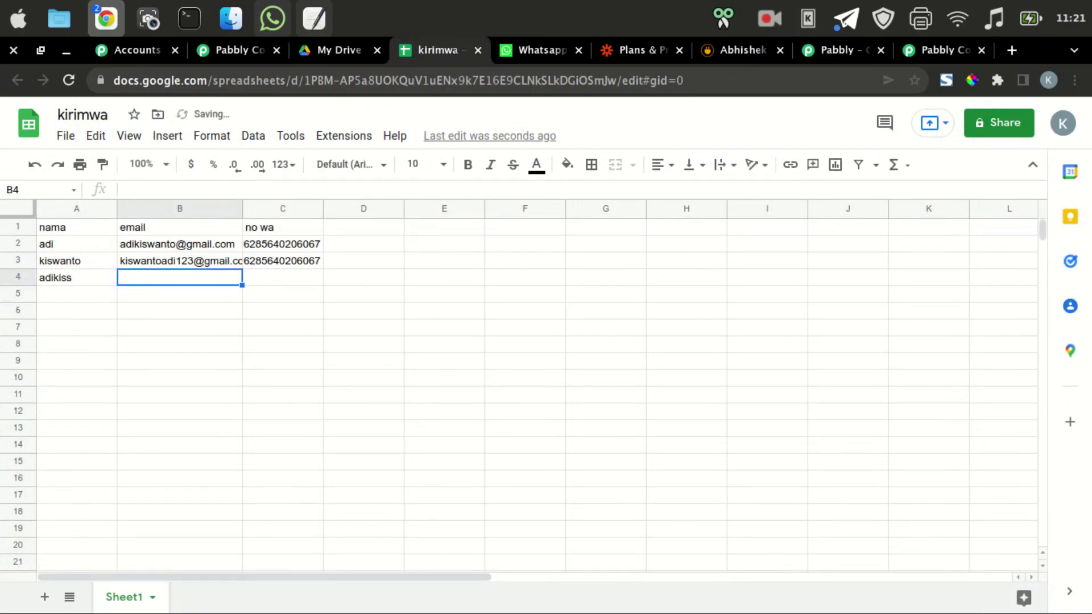
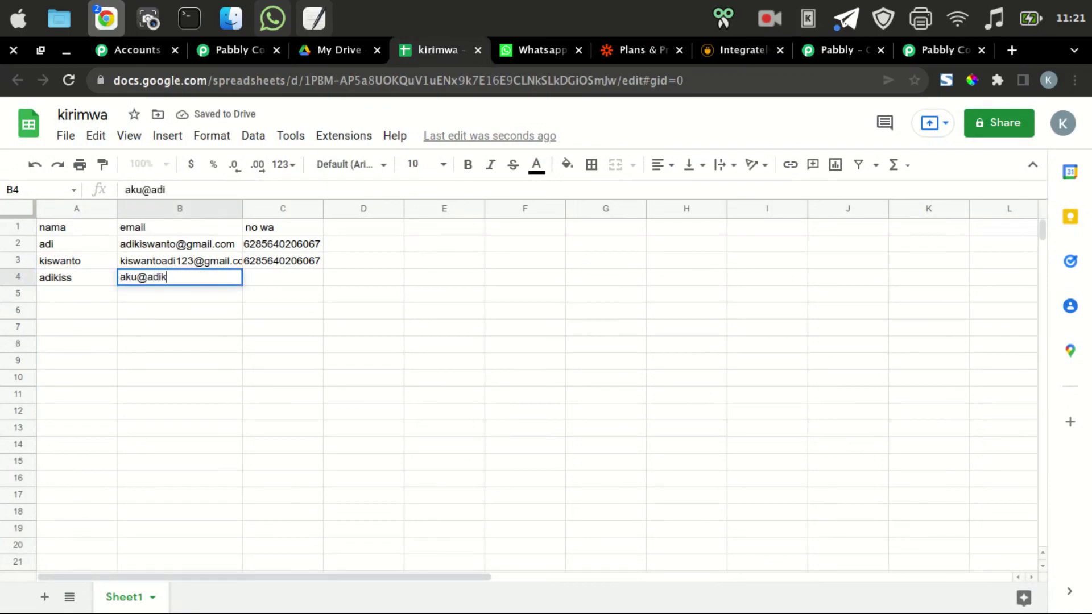
pyautogui.press('Tab')
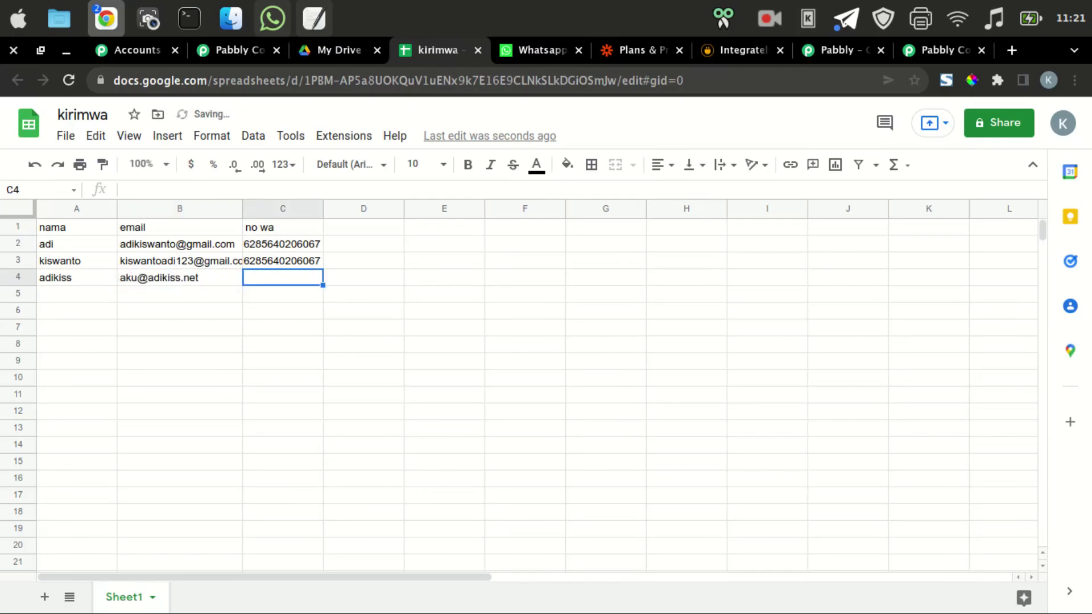
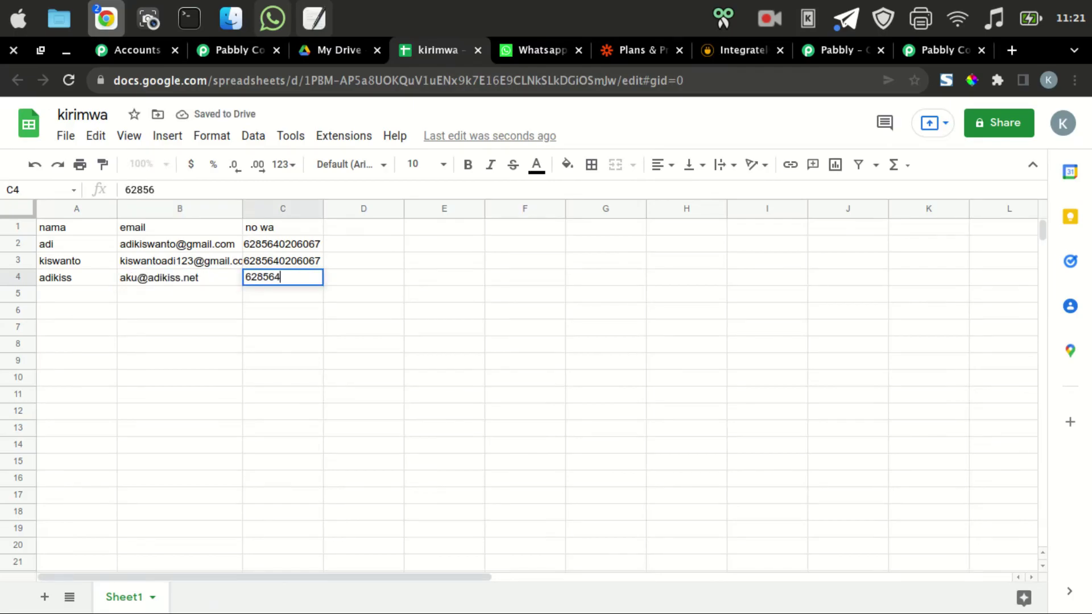
pyautogui.press('Return')
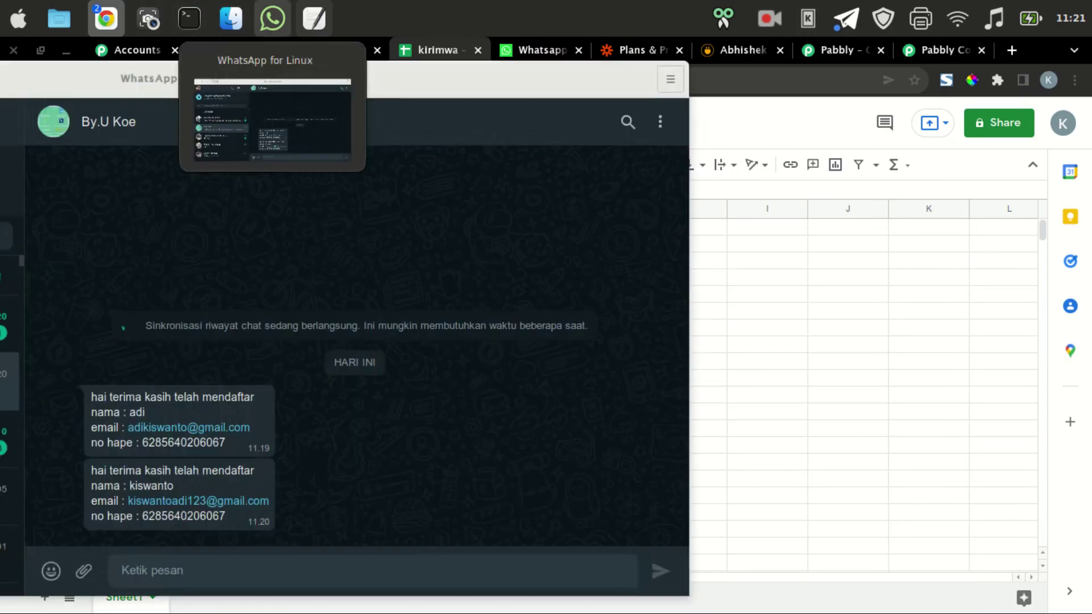
pyautogui.click(272, 18)
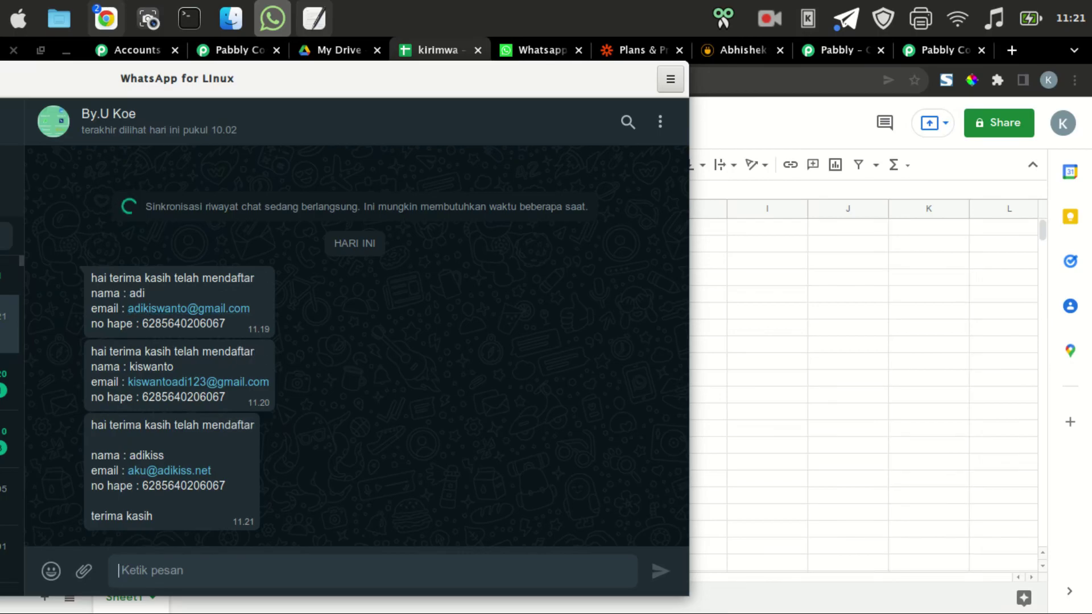
pyautogui.click(847, 261)
pyautogui.click(524, 378)
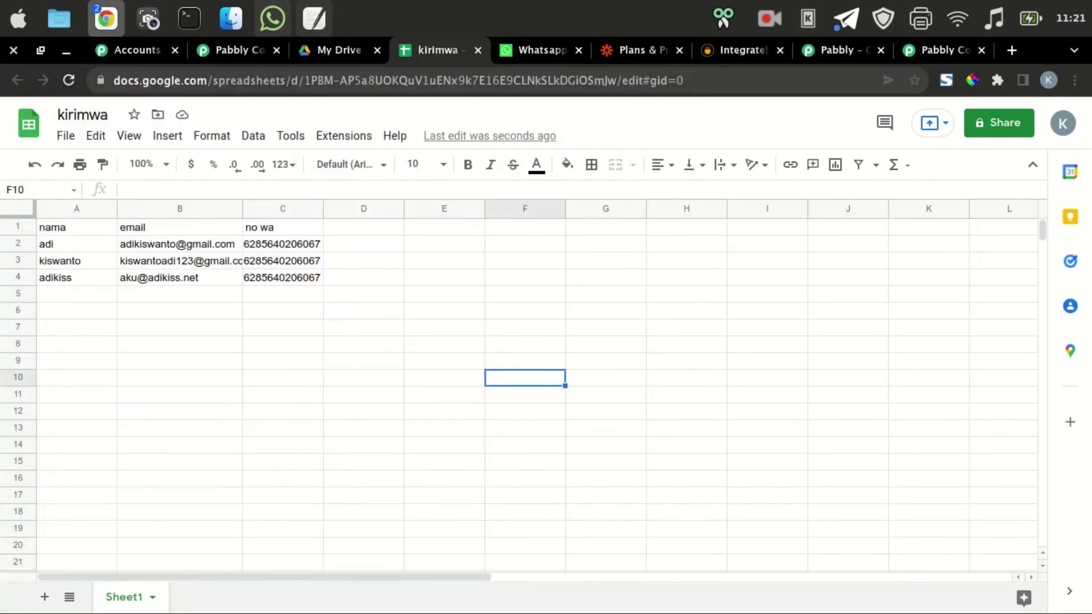
pyautogui.click(314, 18)
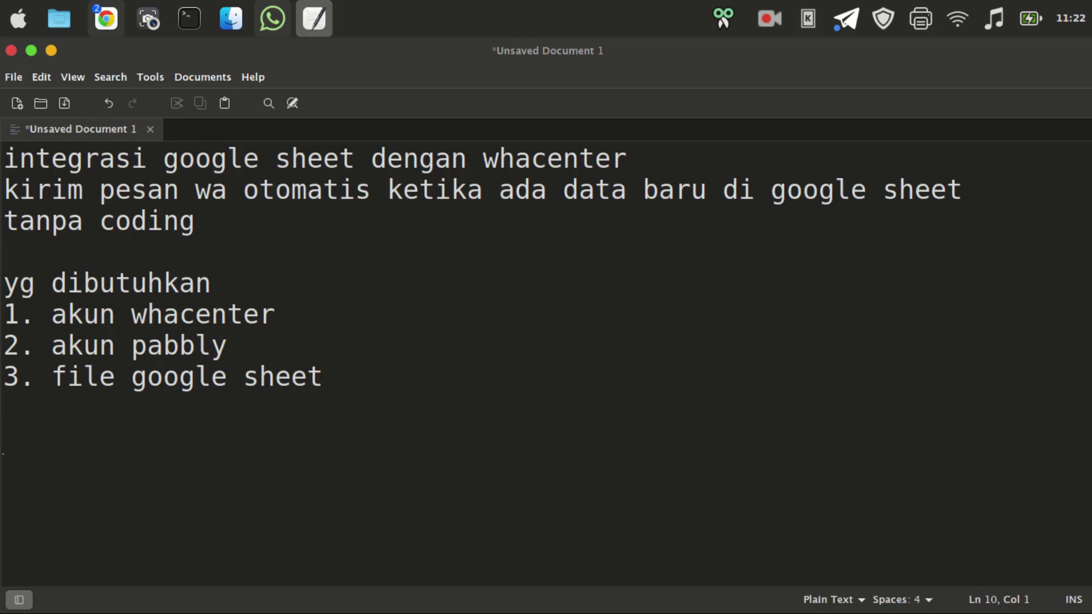
pyautogui.hotkey('alt', 'Tab')
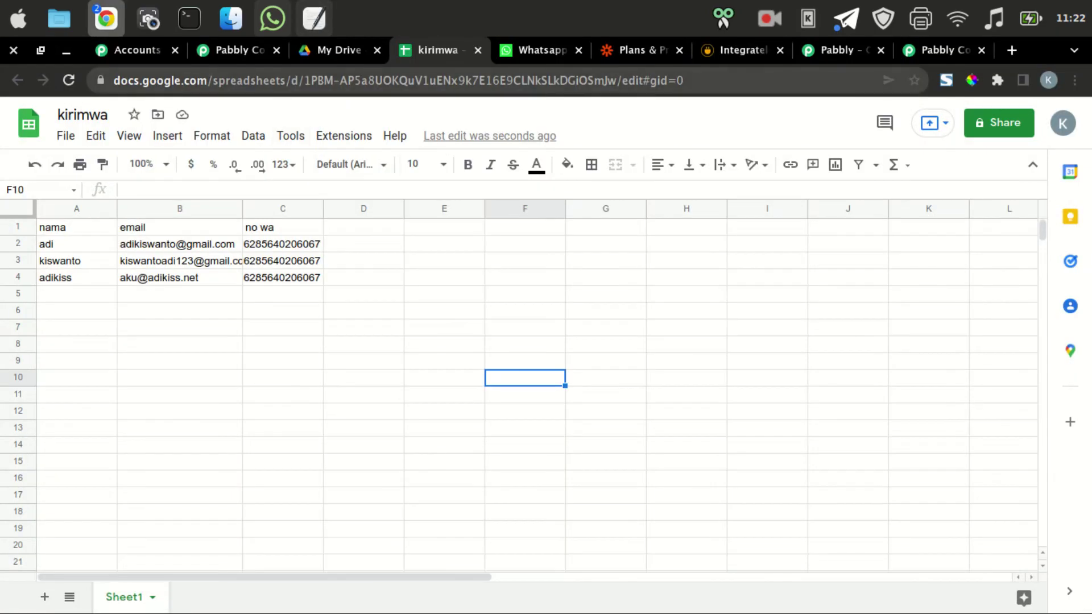
pyautogui.hotkey('ctrl', '2')
# Reload the sheetwa workflow and open the Dashboard showing 2 tasks used, 98 of 100 remaining.
pyautogui.scroll(15, 575, 353)
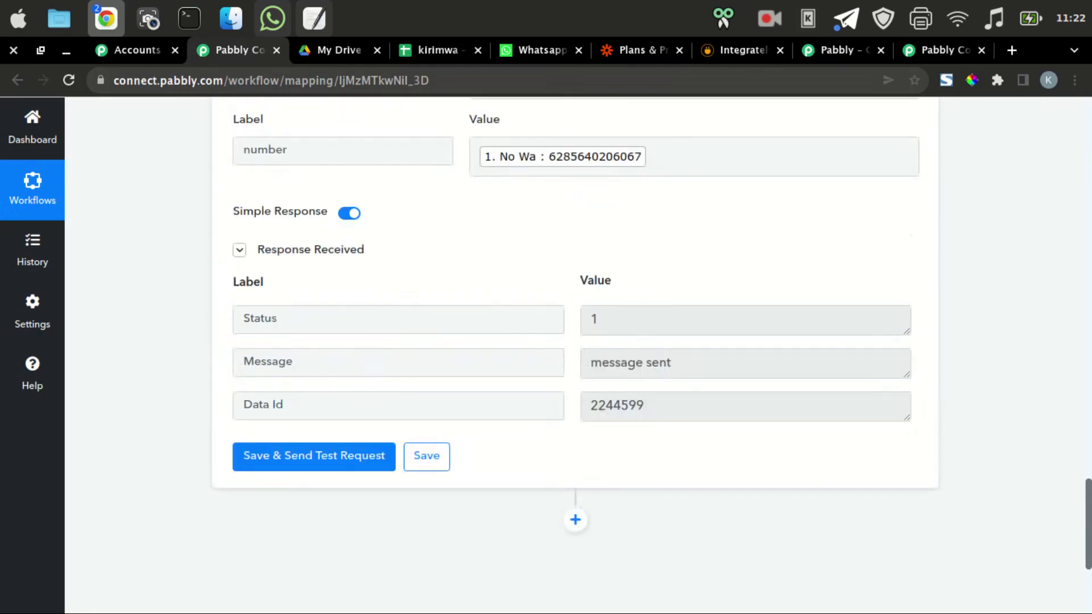
pyautogui.scroll(20, 574, 352)
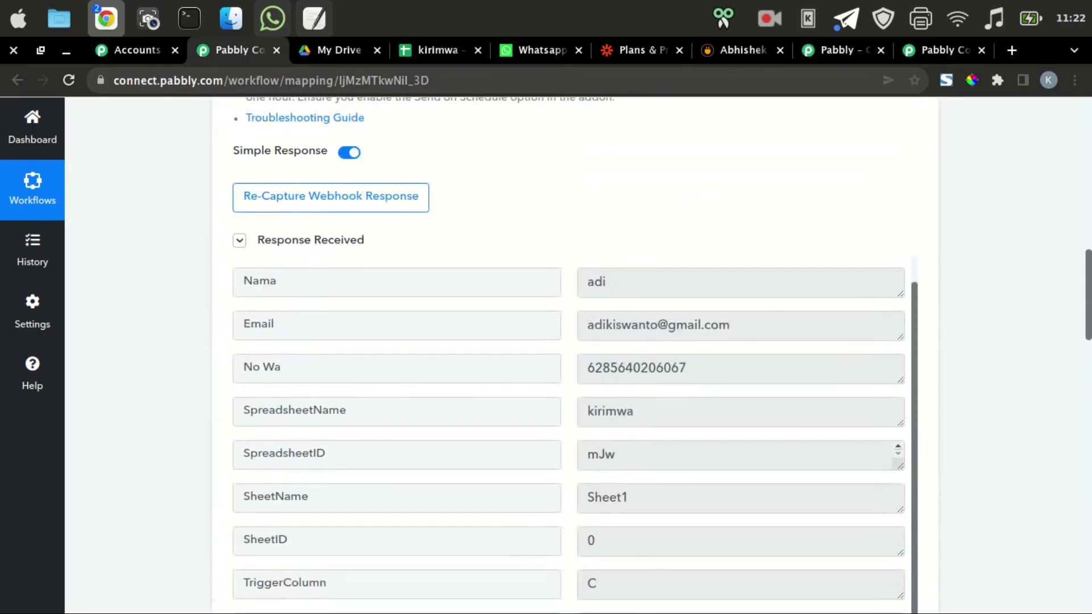
pyautogui.scroll(3, 575, 352)
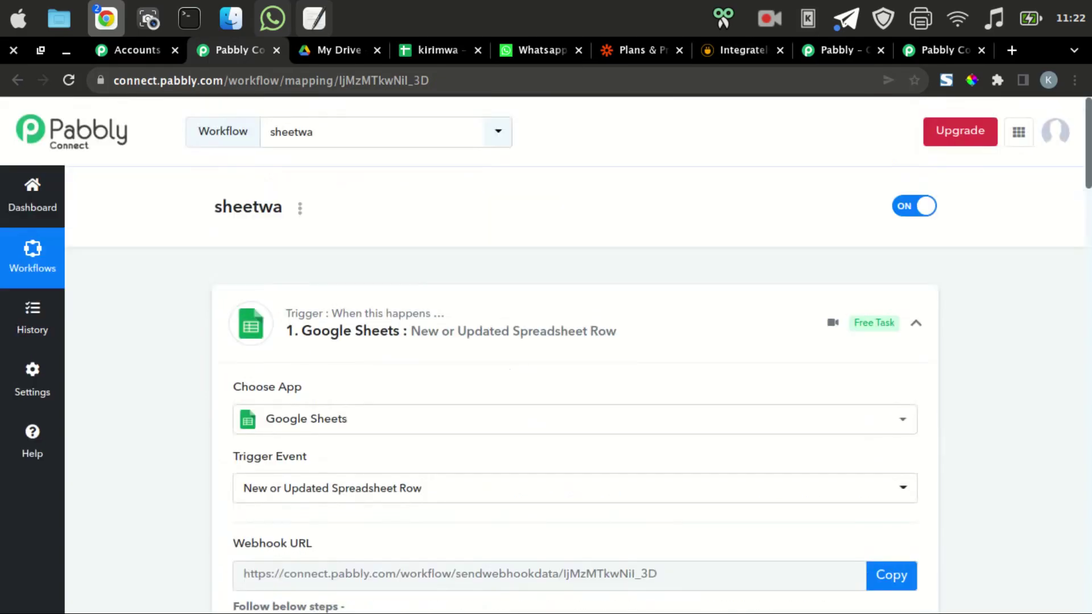
pyautogui.press('F5')
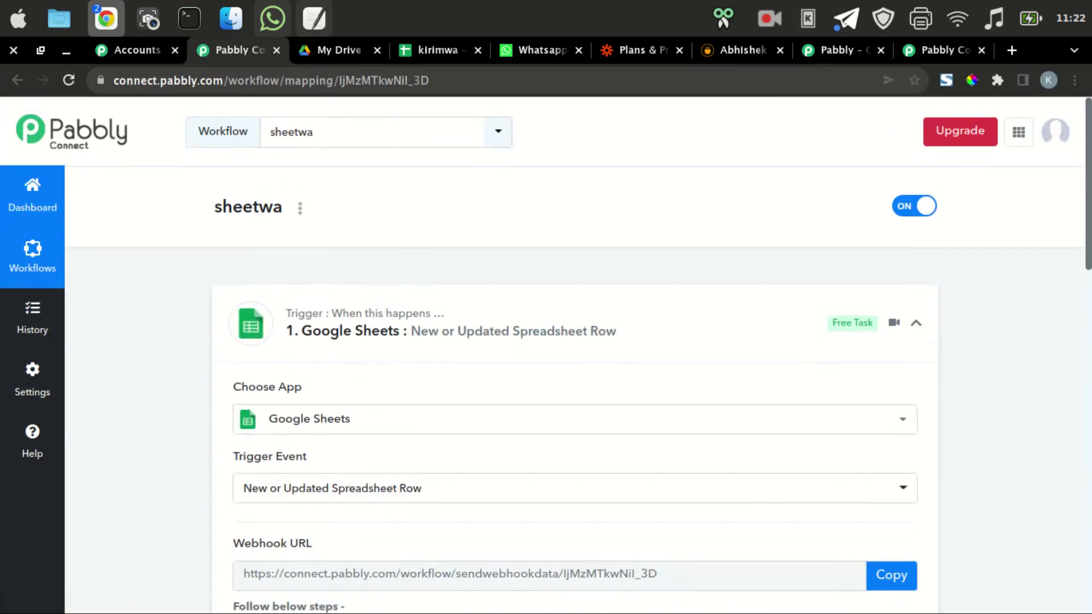
pyautogui.click(33, 196)
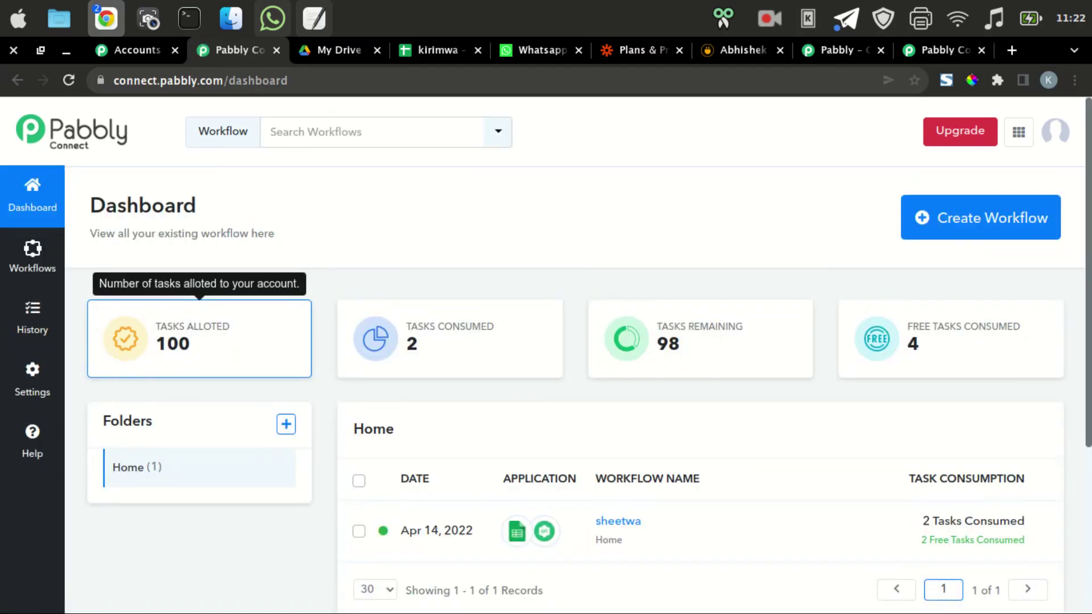
pyautogui.scroll(-2, 199, 338)
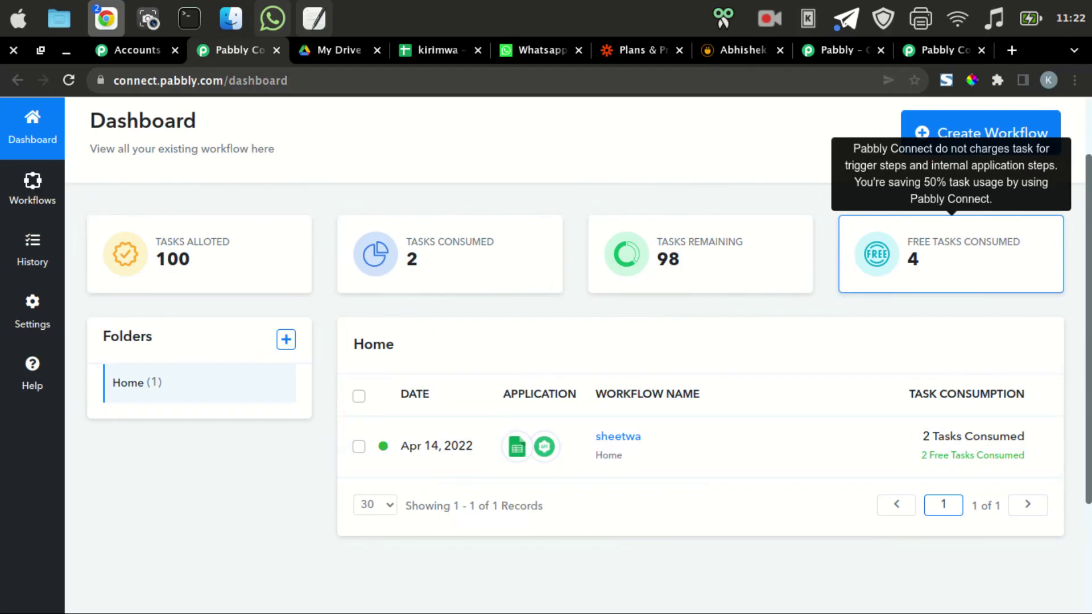
pyautogui.tripleClick(963, 250)
pyautogui.click(963, 250)
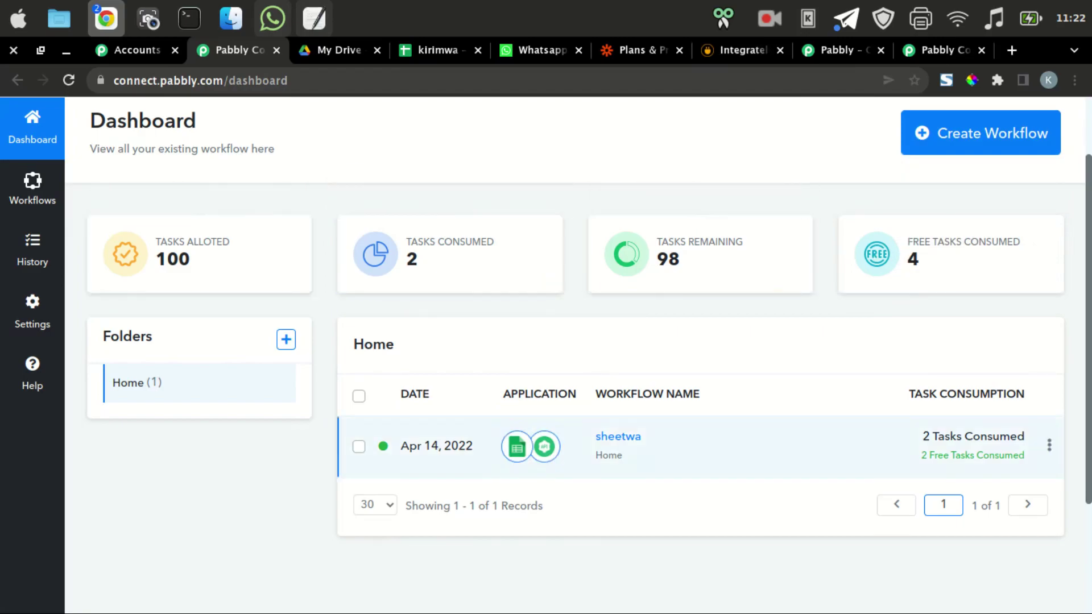
pyautogui.scroll(2, 683, 446)
pyautogui.scroll(-2, 682, 447)
pyautogui.scroll(2, 683, 446)
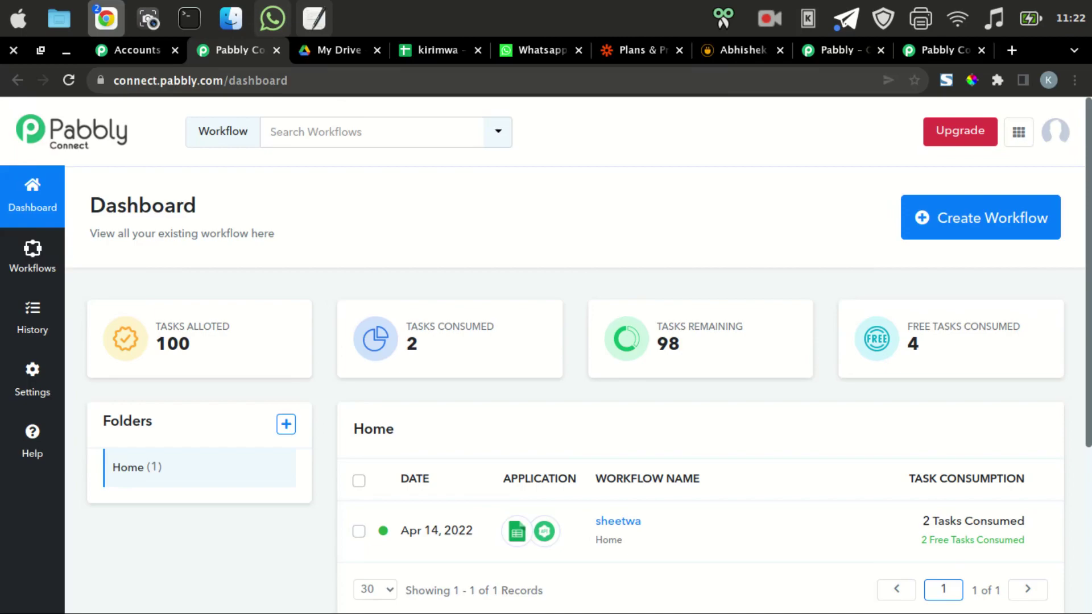
# Stop the voice recording on the Perekam Suara tab and finish the screen recording.
pyautogui.click(105, 18)
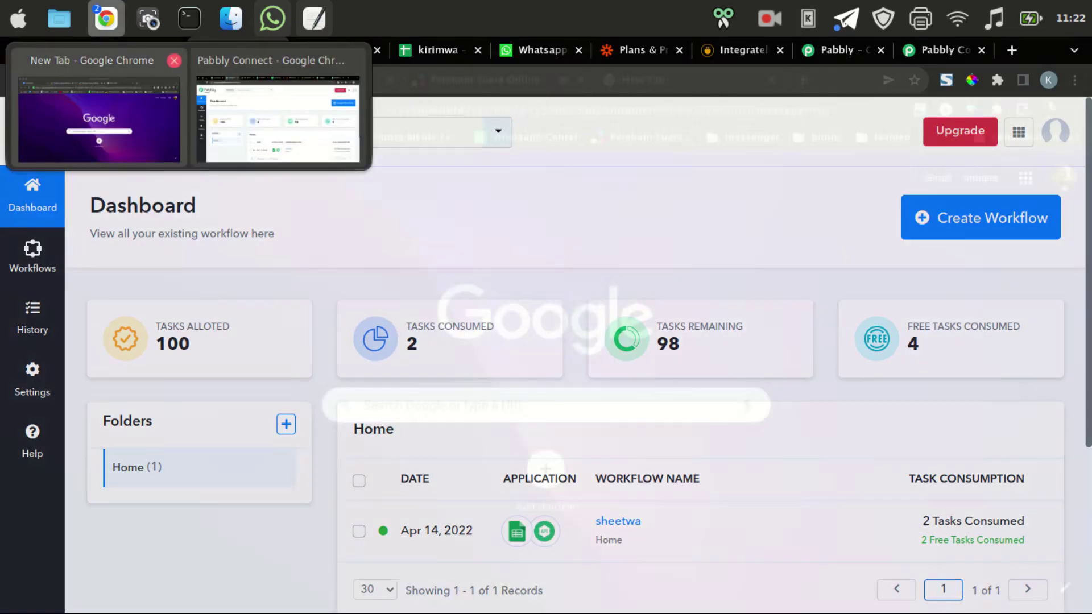
pyautogui.click(100, 98)
pyautogui.hotkey('ctrl', 'shift', 'Tab')
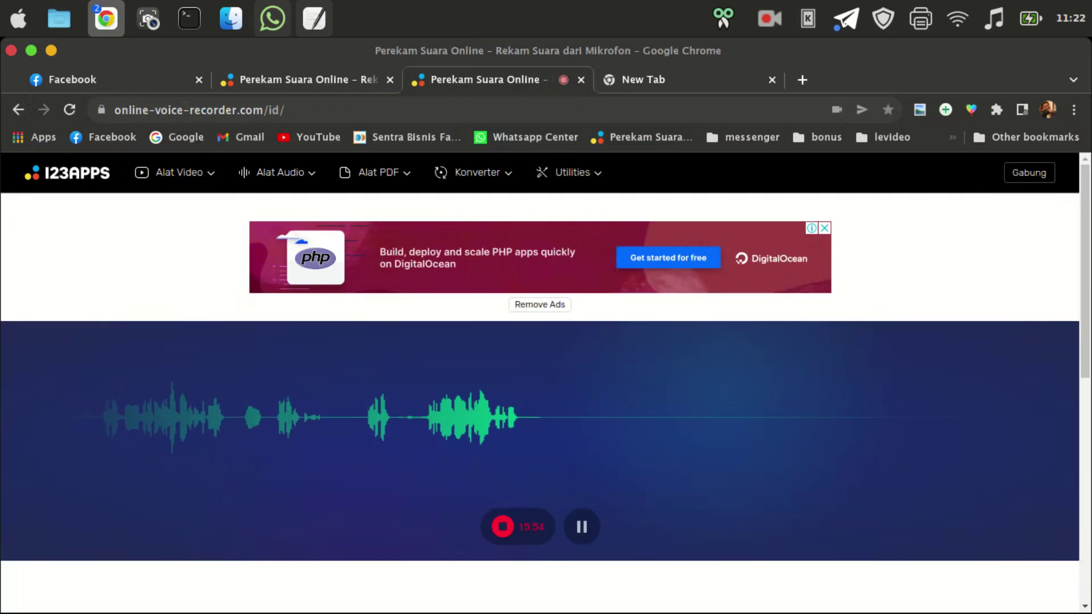
pyautogui.click(501, 526)
pyautogui.click(769, 18)
pyautogui.click(821, 95)
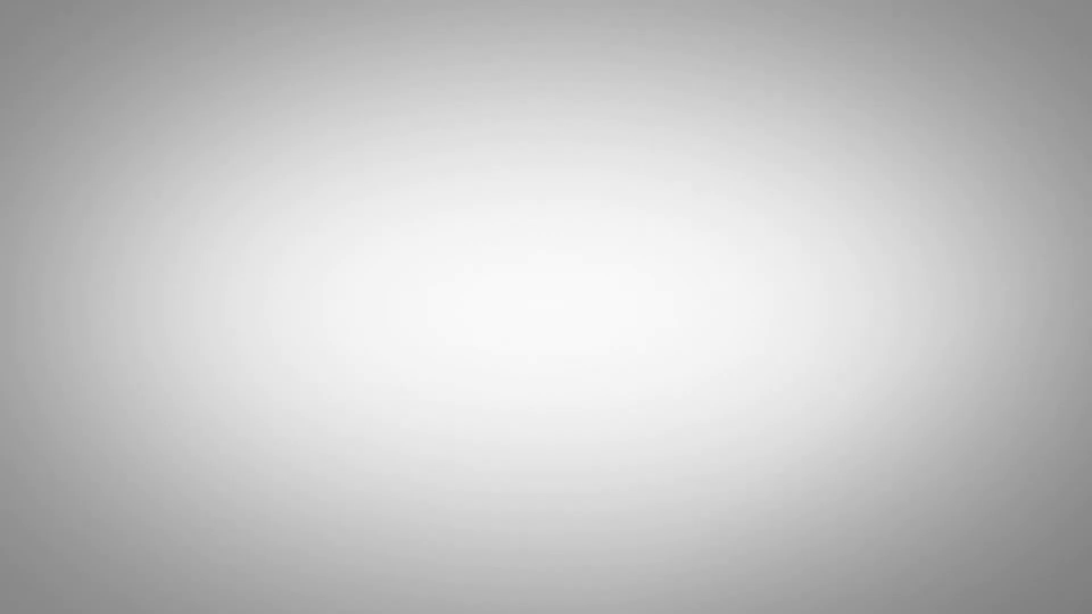